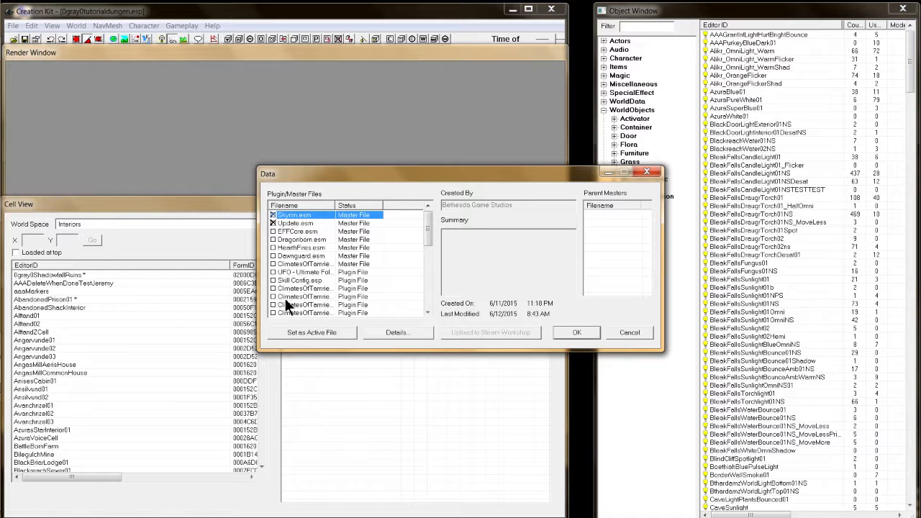
# Step: Check the 0gray0tutorialdungen.esp entry in the plugin and master file list, and close the list unchanged
pyautogui.scroll(-5, 328, 259)
pyautogui.click(318, 273)
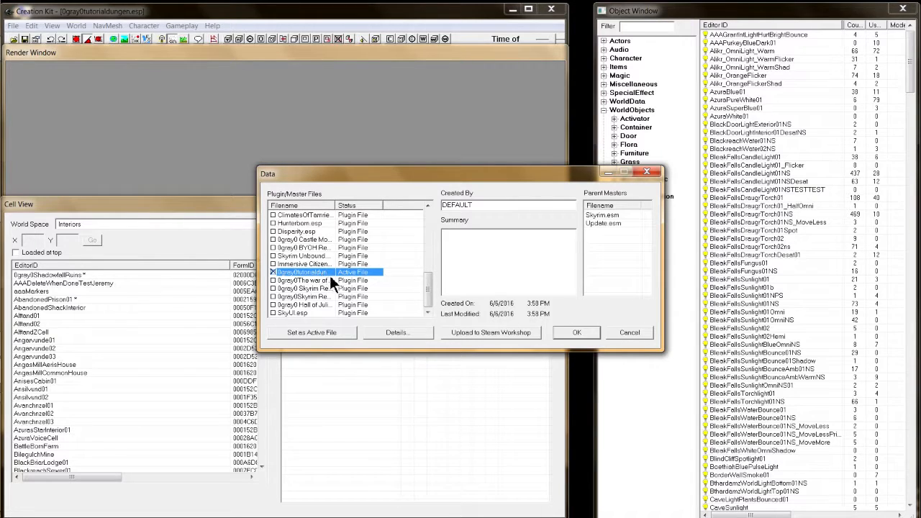
pyautogui.click(642, 174)
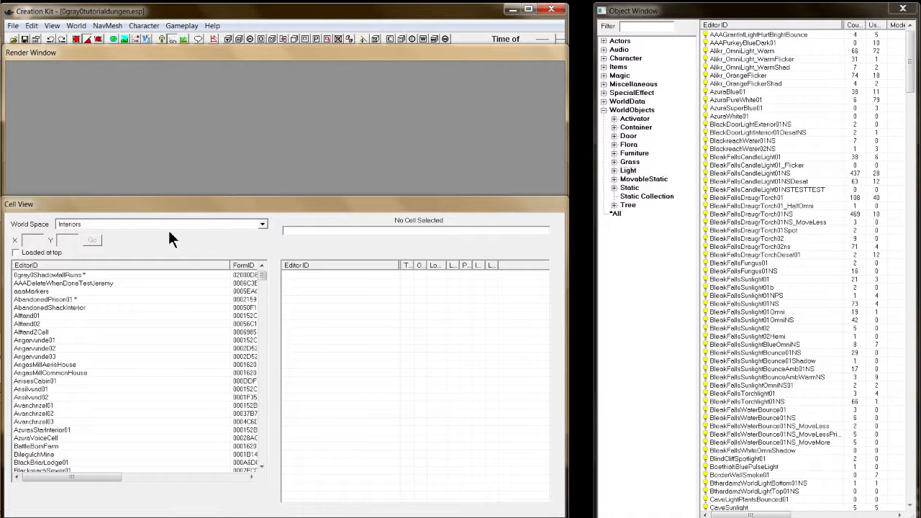
# Step: Load the interior cell 0gray0ShadowfallRuins for editing
pyautogui.doubleClick(63, 275)
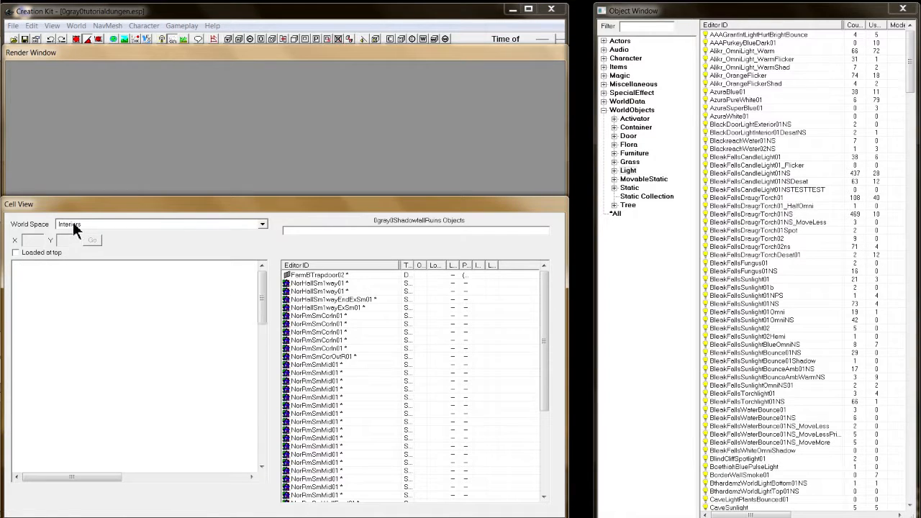
pyautogui.click(208, 162)
pyautogui.scroll(-3, 217, 145)
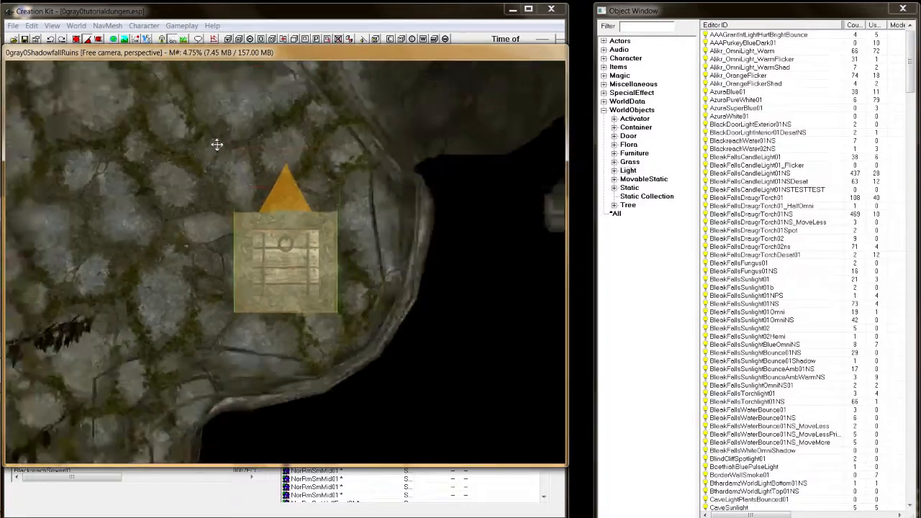
# Step: Delete the FarmBTrapdoor02 trapdoor from the dungeon room floor, accepting the removal of its linked use
pyautogui.scroll(-5, 216, 144)
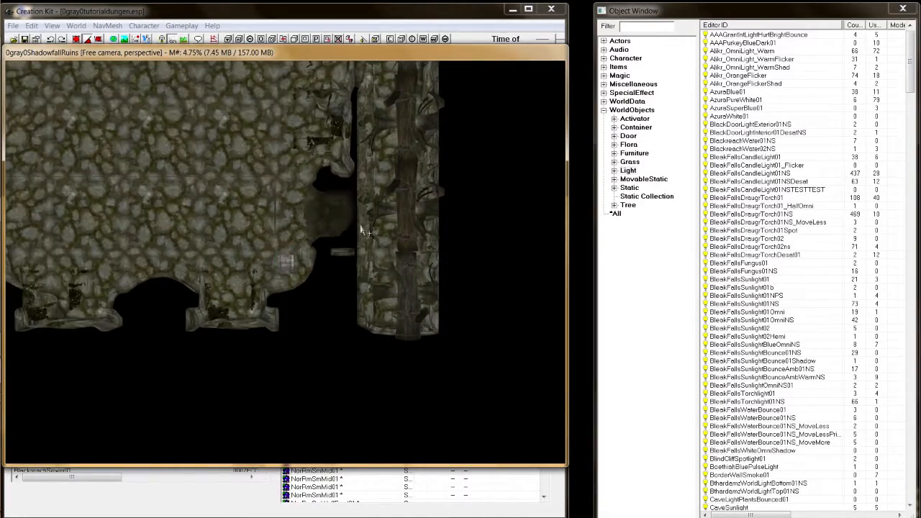
pyautogui.keyDown('shift'); pyautogui.moveTo(362, 229); pyautogui.dragTo(489, 185, button='middle'); pyautogui.keyUp('shift')
pyautogui.scroll(2, 325, 261)
pyautogui.keyDown('shift'); pyautogui.moveTo(326, 261); pyautogui.dragTo(249, 249, button='middle'); pyautogui.keyUp('shift')
pyautogui.scroll(2, 288, 270)
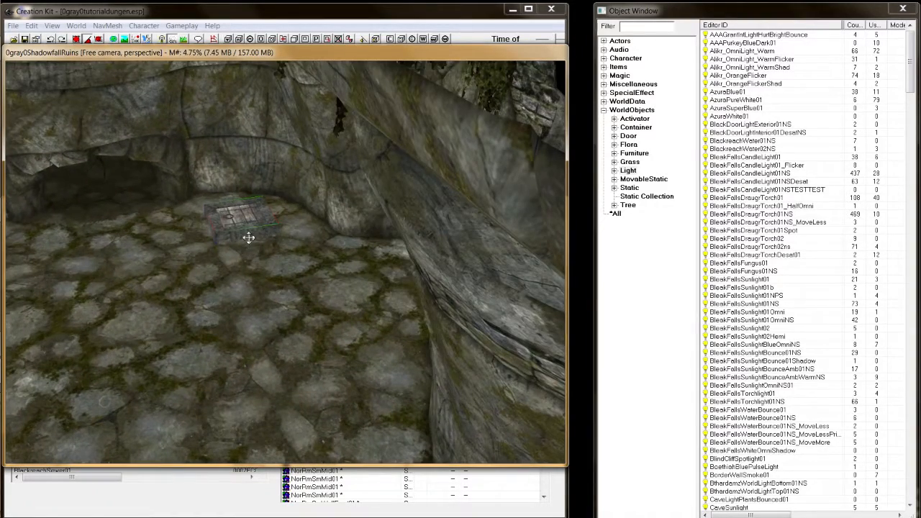
pyautogui.press('Delete')
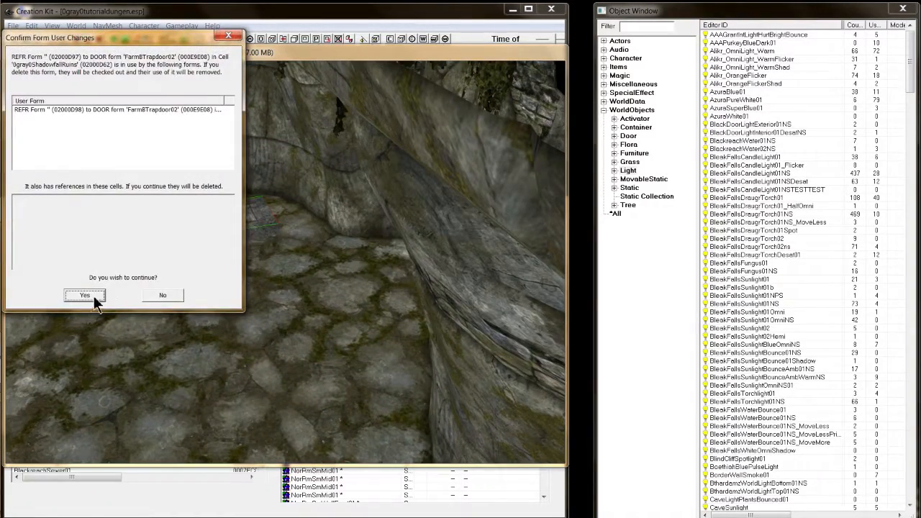
pyautogui.click(85, 296)
# Step: List the Nordic dungeon doors among the world objects, with the open end of the dungeon hallway in view
pyautogui.keyDown('shift'); pyautogui.moveTo(204, 246); pyautogui.dragTo(316, 208, button='middle'); pyautogui.keyUp('shift')
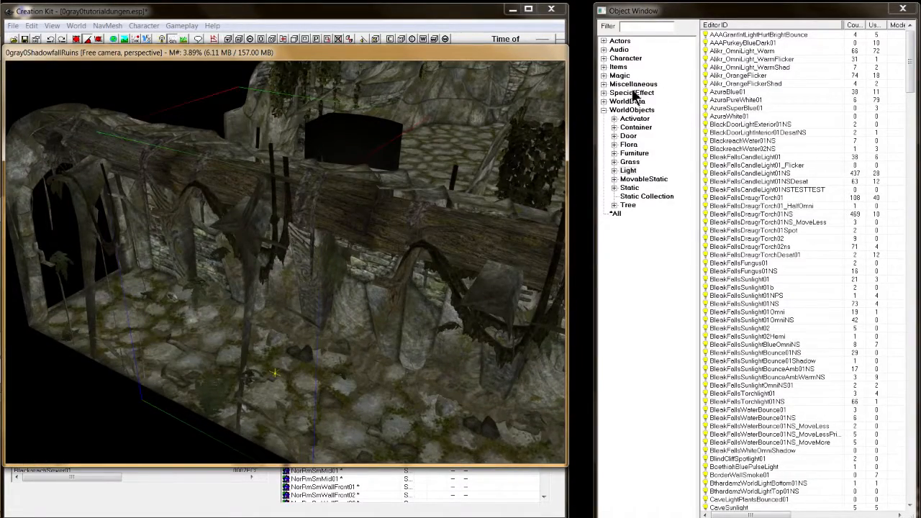
pyautogui.click(627, 136)
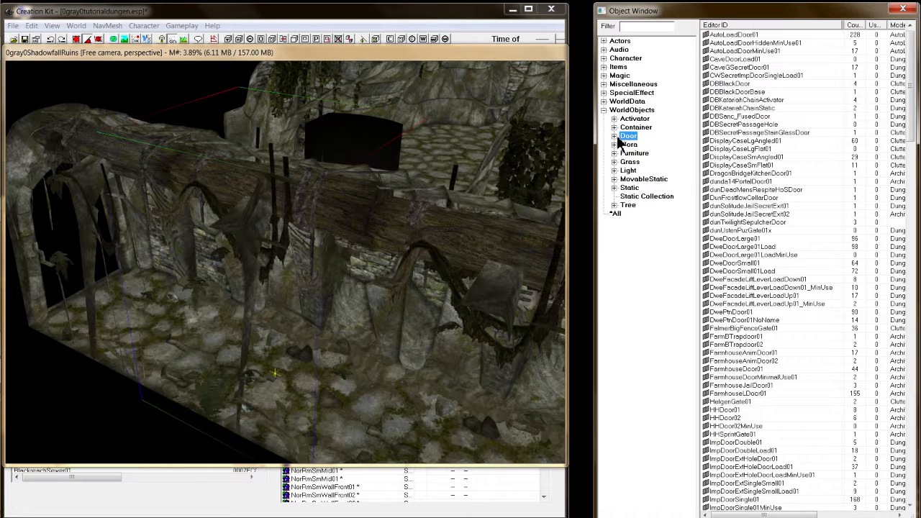
pyautogui.click(615, 137)
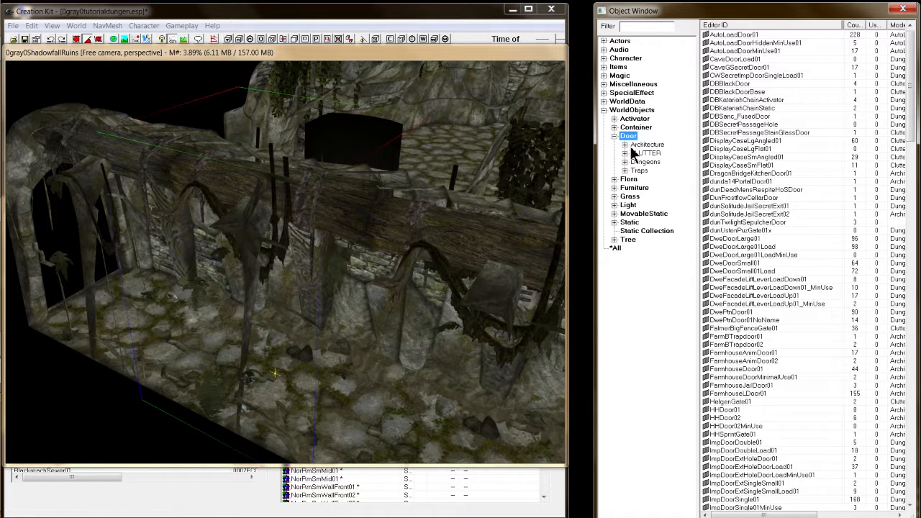
pyautogui.click(625, 162)
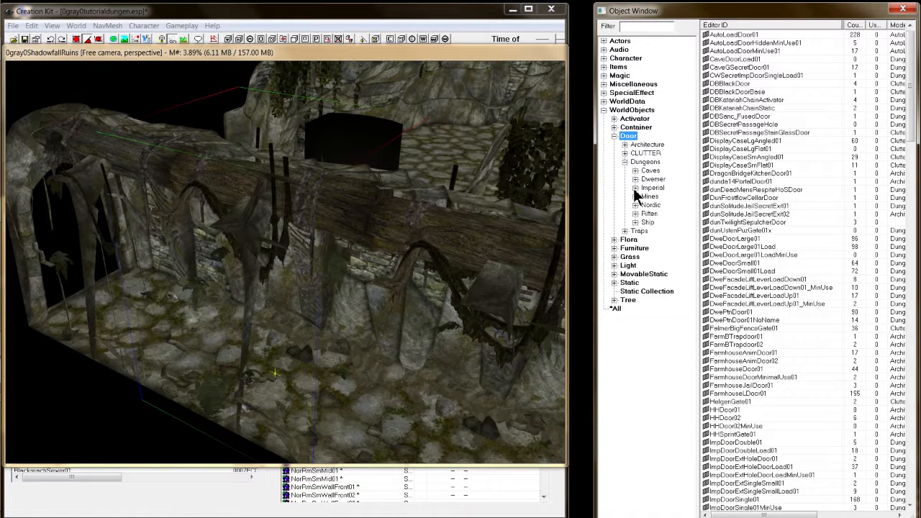
pyautogui.click(645, 205)
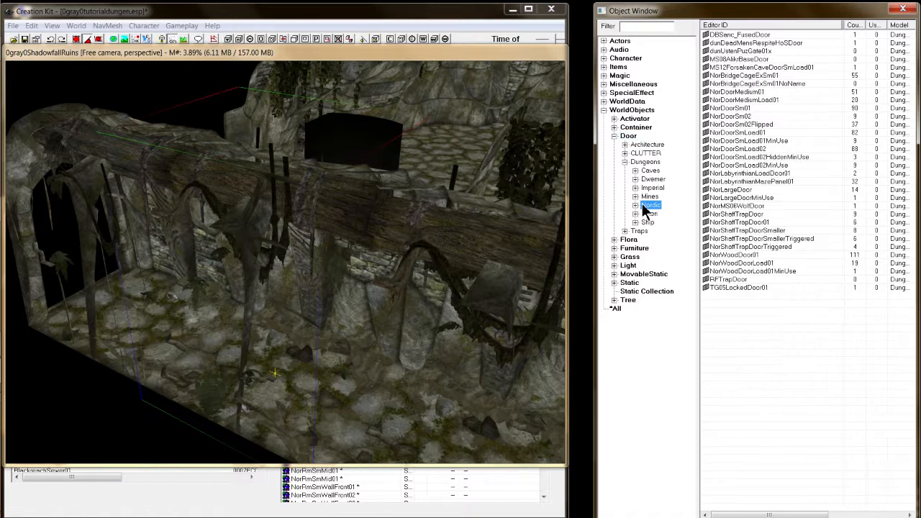
# Step: Place a NorDoorSm01 door in the cell and center the view on a NorRmSmMid01 floor piece
pyautogui.click(737, 116)
pyautogui.moveTo(735, 108); pyautogui.dragTo(119, 302)
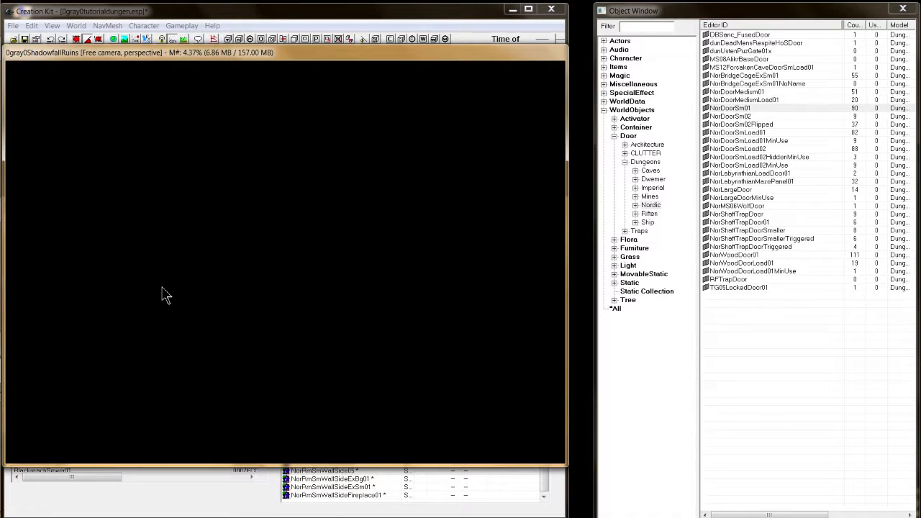
pyautogui.click(291, 488)
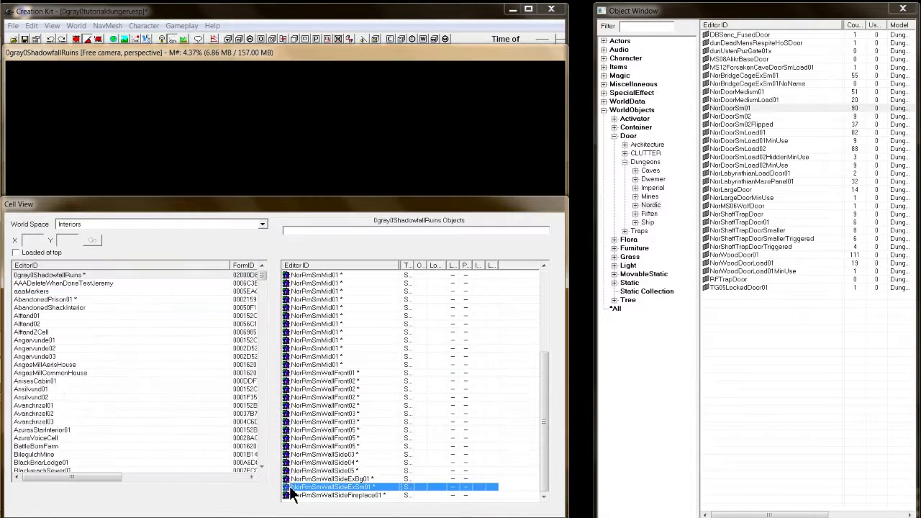
pyautogui.click(319, 285)
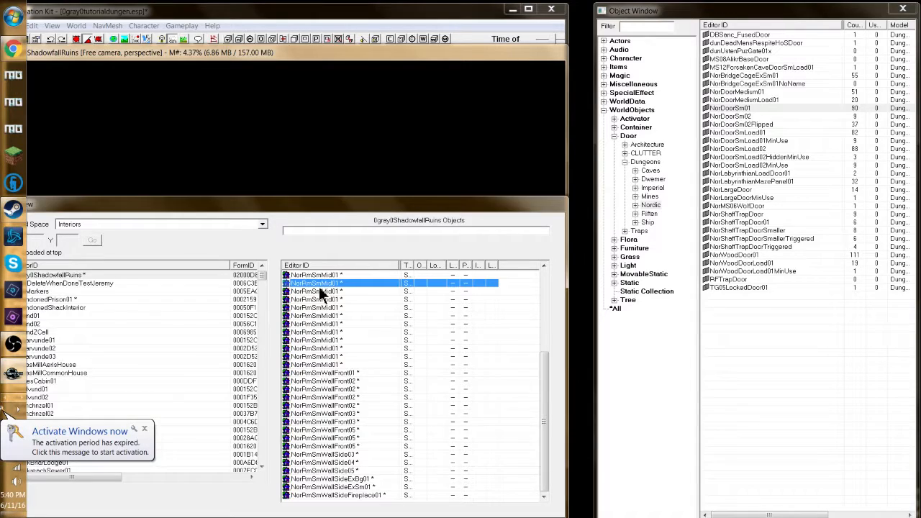
pyautogui.doubleClick(318, 286)
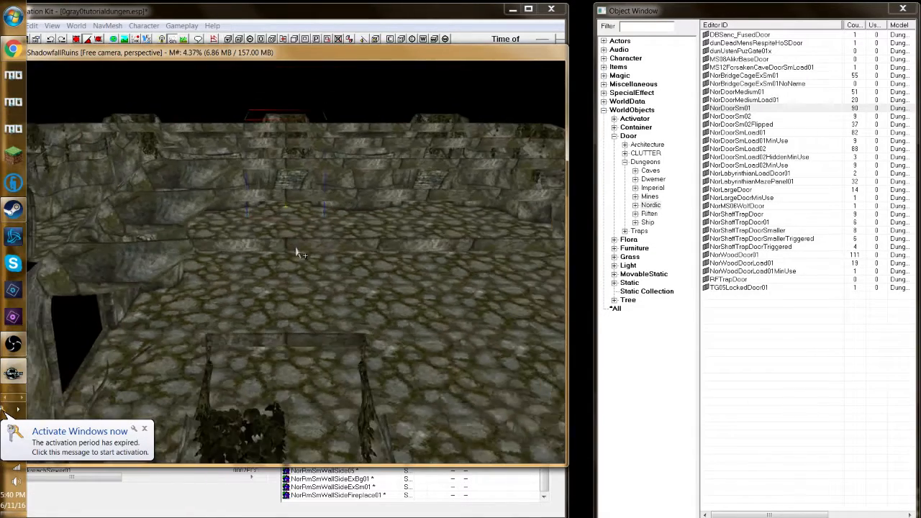
# Step: Try positioning the NorDoorSm01 door at the hallway's end, and delete it
pyautogui.scroll(-4, 297, 252)
pyautogui.keyDown('shift'); pyautogui.moveTo(323, 317); pyautogui.dragTo(287, 247, button='middle'); pyautogui.keyUp('shift')
pyautogui.click(447, 314)
pyautogui.moveTo(287, 246); pyautogui.dragTo(331, 246, button='right')
pyautogui.moveTo(344, 256); pyautogui.dragTo(287, 279)
pyautogui.moveTo(289, 276)
pyautogui.keyDown('shift'); pyautogui.mouseDown(button='middle')
pyautogui.moveTo(333, 267)
pyautogui.moveTo(374, 218)
pyautogui.moveTo(366, 255)
pyautogui.moveTo(296, 275)
pyautogui.moveTo(252, 255)
pyautogui.moveTo(291, 267)
pyautogui.mouseUp(button='middle'); pyautogui.keyUp('shift')
pyautogui.press('Delete')
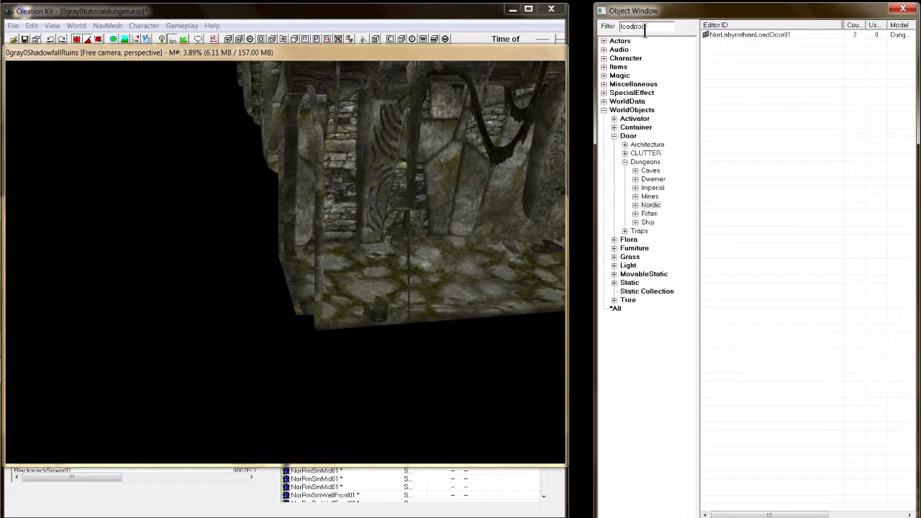
# Step: Clear the object filter and place a NorDoorSmLoad02 load door at the end of the hallway
pyautogui.moveTo(644, 30); pyautogui.dragTo(615, 33)
pyautogui.press('BackSpace')
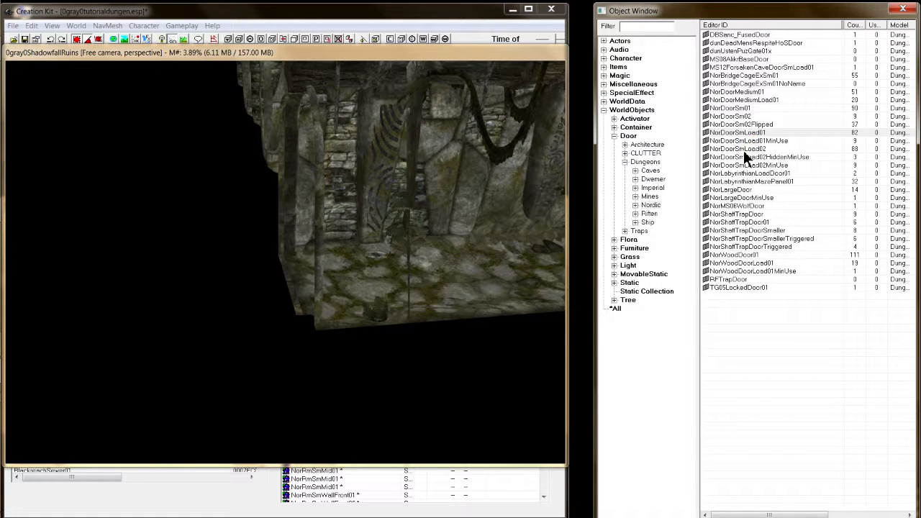
pyautogui.moveTo(744, 151); pyautogui.dragTo(376, 270)
pyautogui.moveTo(296, 301); pyautogui.dragTo(299, 304)
pyautogui.keyDown('shift'); pyautogui.moveTo(312, 297); pyautogui.dragTo(324, 294, button='middle'); pyautogui.keyUp('shift')
pyautogui.moveTo(321, 304); pyautogui.dragTo(319, 297, button='right')
pyautogui.keyDown('shift'); pyautogui.moveTo(318, 298); pyautogui.dragTo(238, 273, button='middle'); pyautogui.keyUp('shift')
# Step: Slide the load door along the X axis into the hallway archway and fine-tune its fit on the Z axis
pyautogui.press('x')
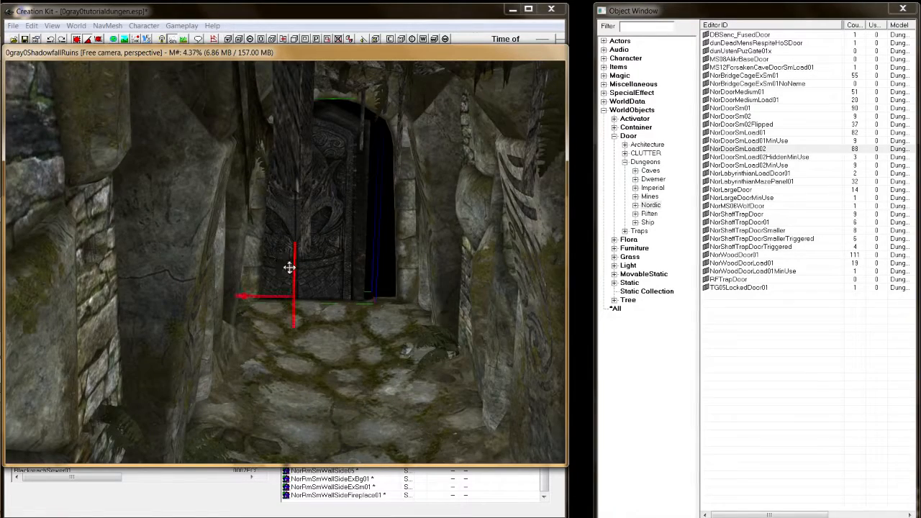
pyautogui.moveTo(290, 267); pyautogui.dragTo(326, 260)
pyautogui.keyDown('shift'); pyautogui.moveTo(326, 260); pyautogui.dragTo(294, 273, button='middle'); pyautogui.keyUp('shift')
pyautogui.click(293, 274)
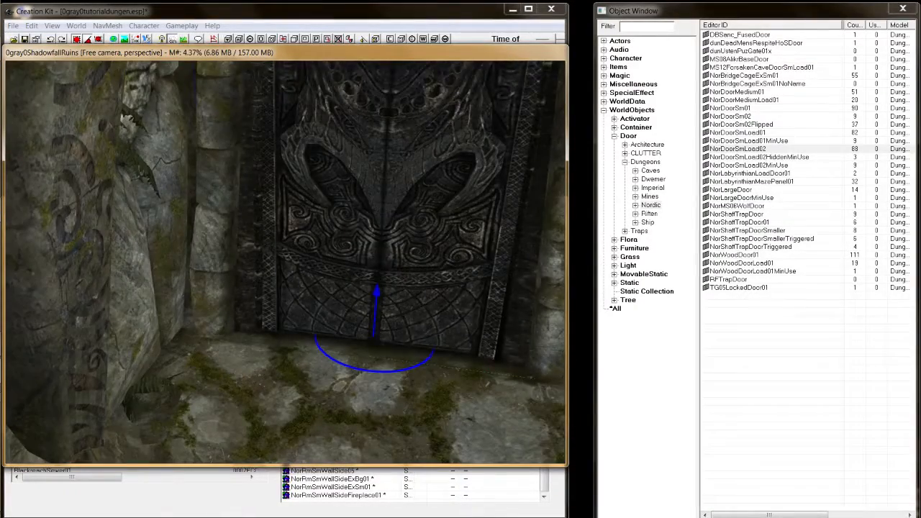
pyautogui.moveTo(293, 273)
pyautogui.mouseDown()
pyautogui.moveTo(294, 252)
pyautogui.moveTo(294, 274)
pyautogui.mouseUp()
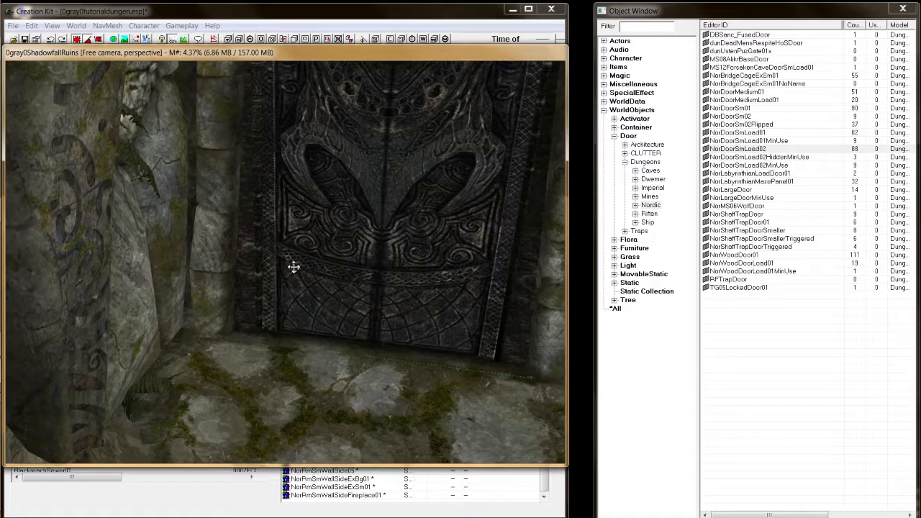
# Step: Open the placed load door's reference properties and move them clear of the dungeon view
pyautogui.scroll(-6, 293, 267)
pyautogui.keyDown('shift'); pyautogui.moveTo(295, 270); pyautogui.dragTo(320, 252, button='middle'); pyautogui.keyUp('shift')
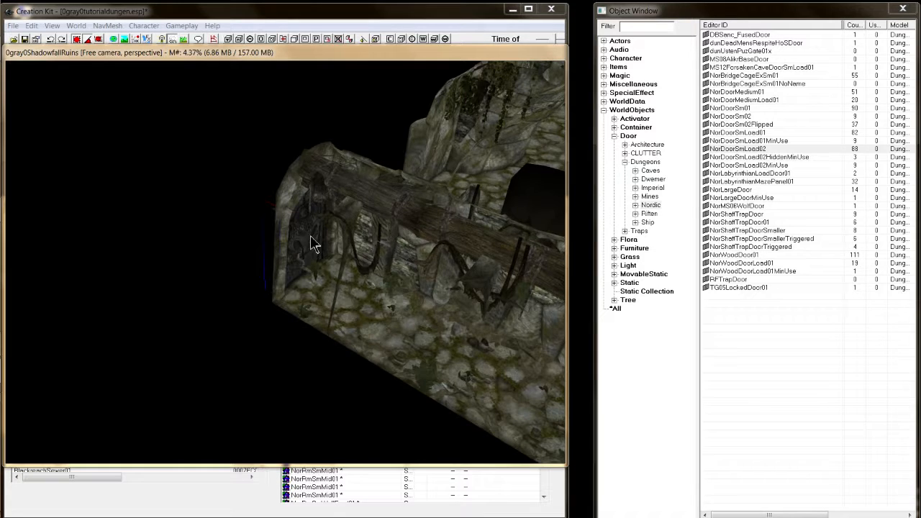
pyautogui.doubleClick(311, 237)
pyautogui.moveTo(500, 123); pyautogui.dragTo(730, 451)
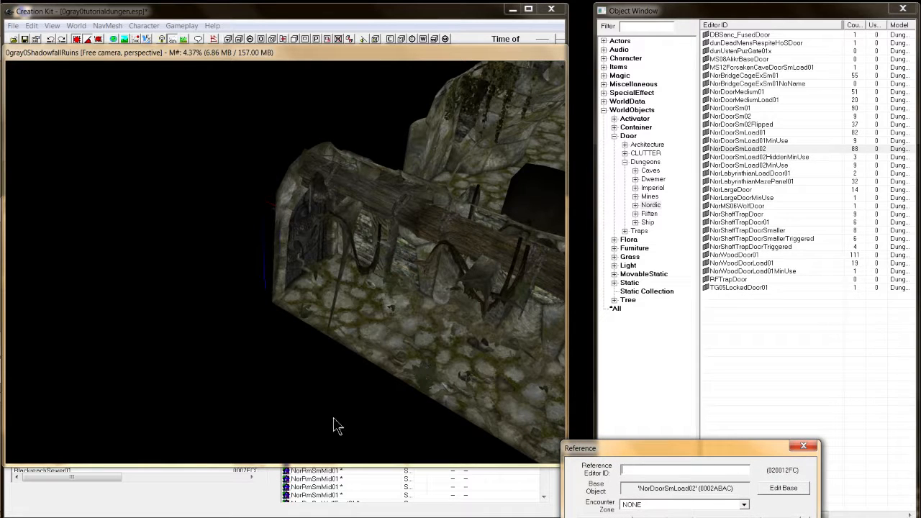
# Step: Switch the cell list from interiors to the Tamriel world space
pyautogui.click(295, 477)
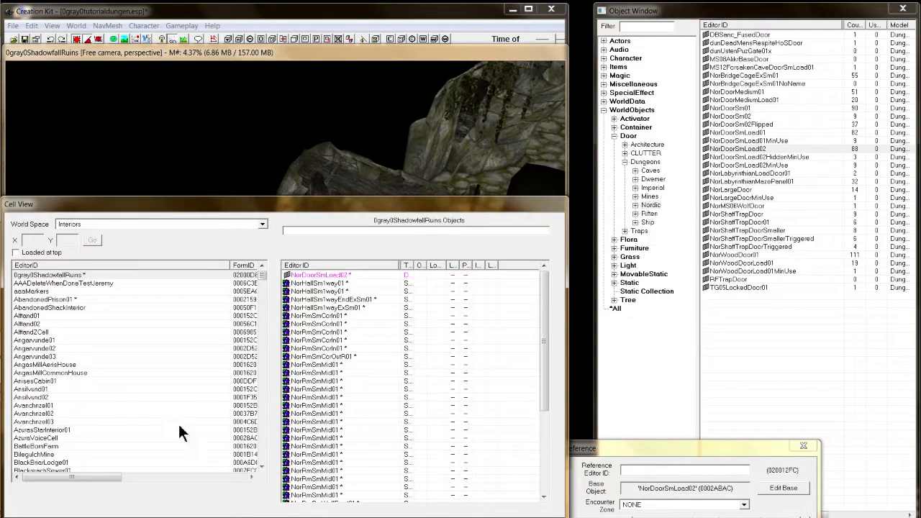
pyautogui.click(72, 372)
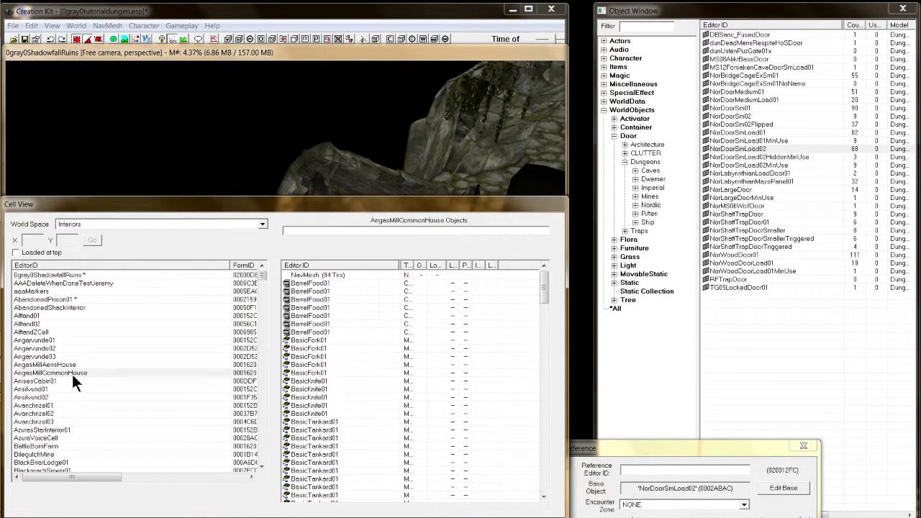
pyautogui.click(118, 225)
pyautogui.scroll(-10, 110, 277)
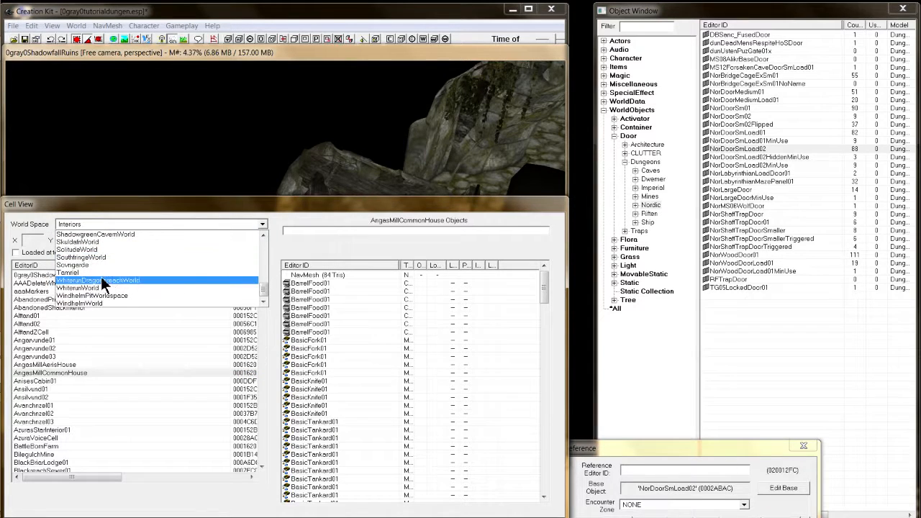
pyautogui.click(97, 273)
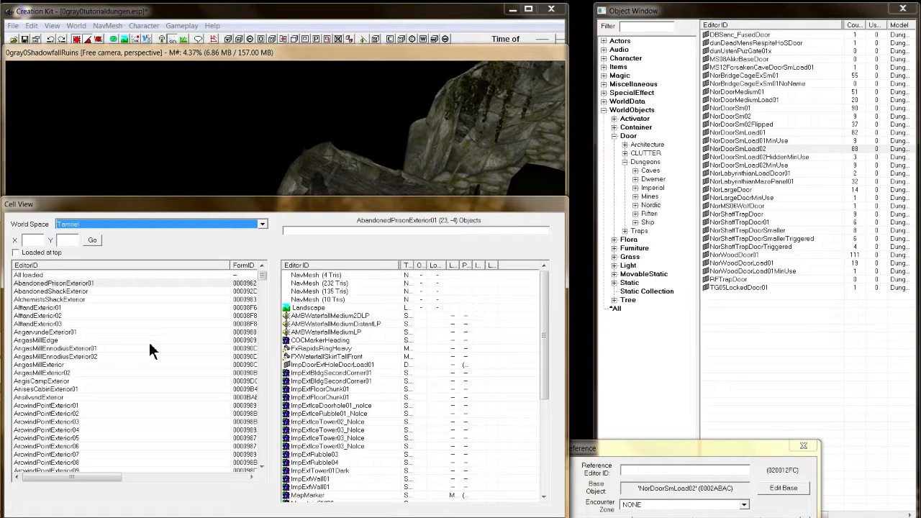
# Step: Find and load the Riverwood exterior cell, accepting all warnings of the animation context
pyautogui.click(84, 414)
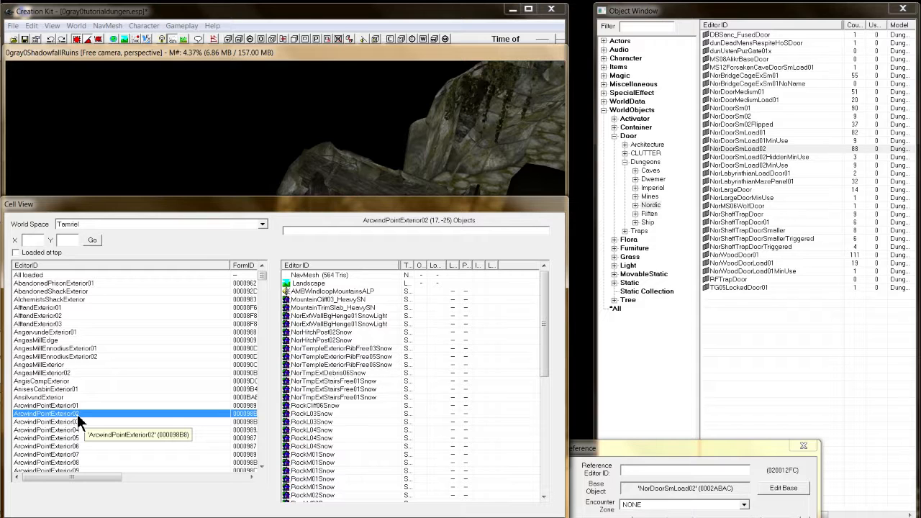
pyautogui.write('riv')
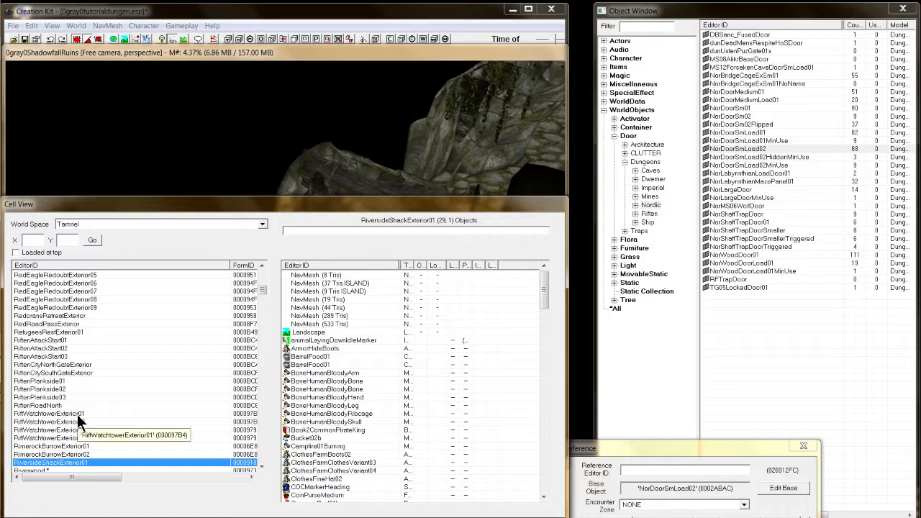
pyautogui.click(69, 470)
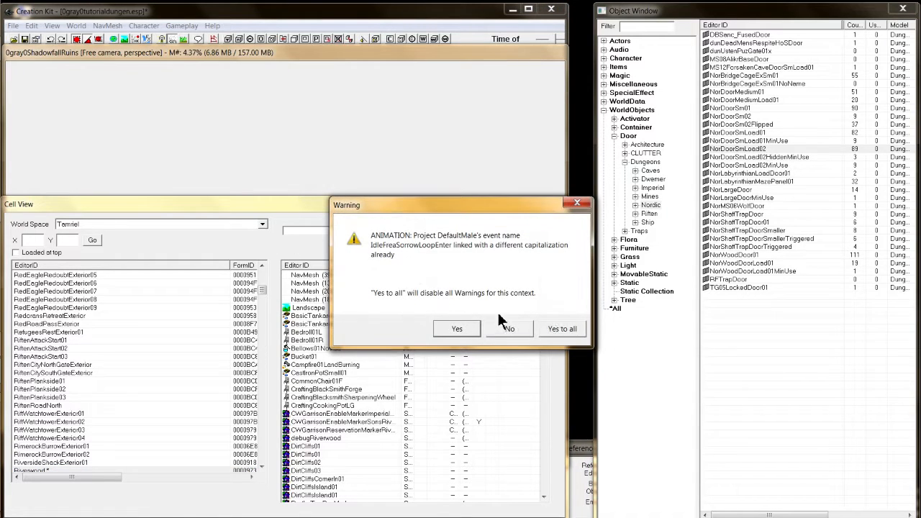
pyautogui.click(547, 329)
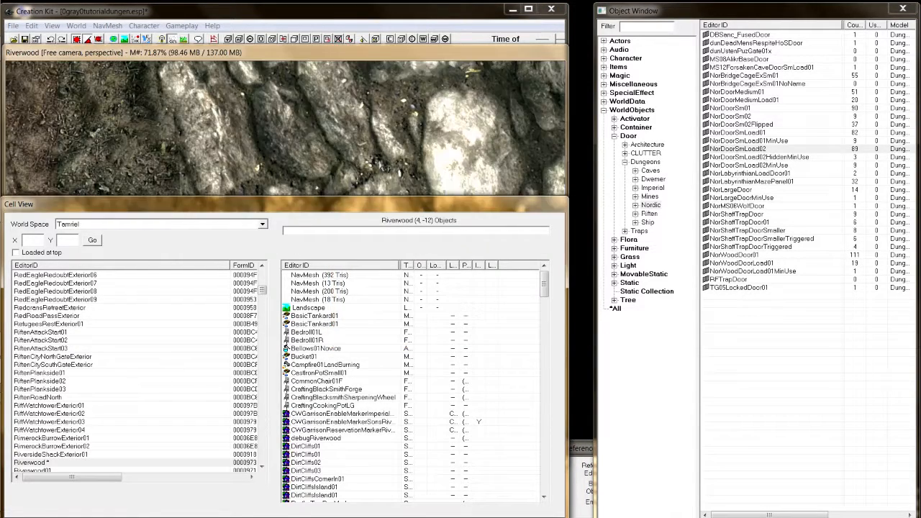
# Step: Delete the trapdoor beside the Riverwood town wall and house, accepting the removal of its linked use
pyautogui.scroll(-8, 380, 162)
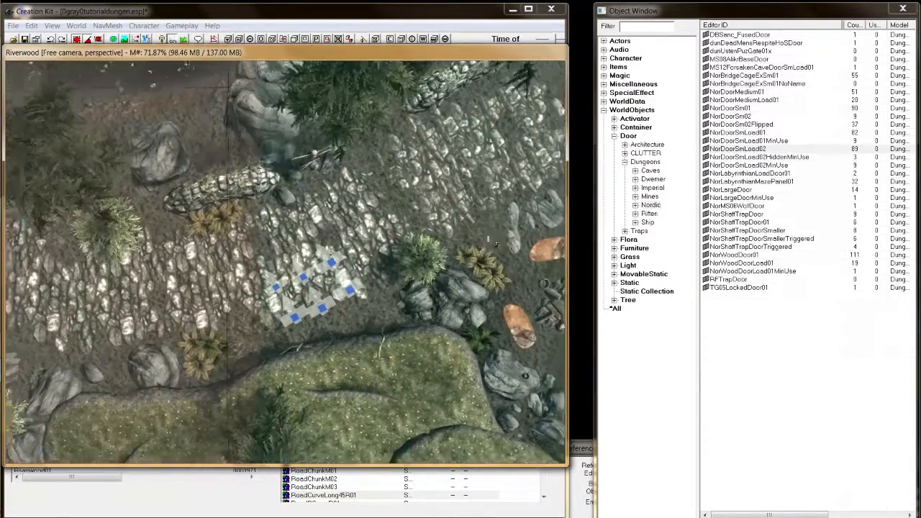
pyautogui.moveTo(380, 161); pyautogui.dragTo(257, 280, button='middle')
pyautogui.scroll(-1, 301, 136)
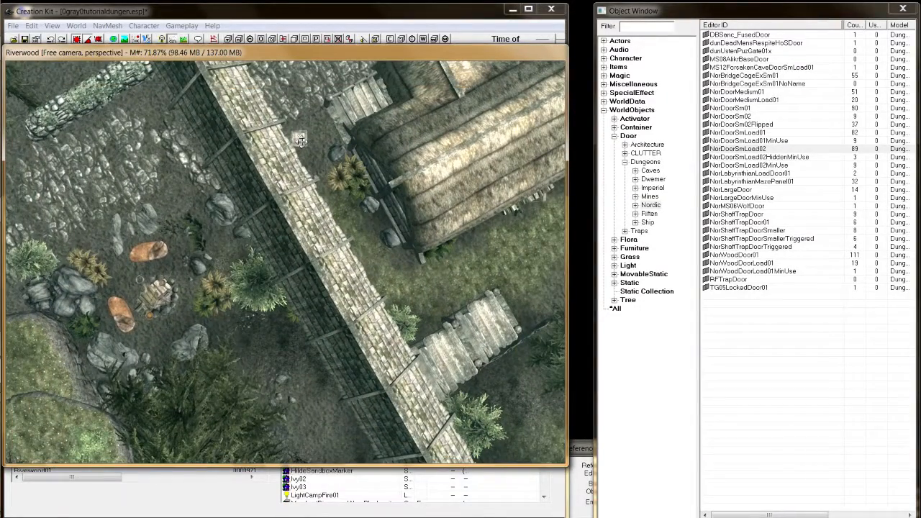
pyautogui.press('Delete')
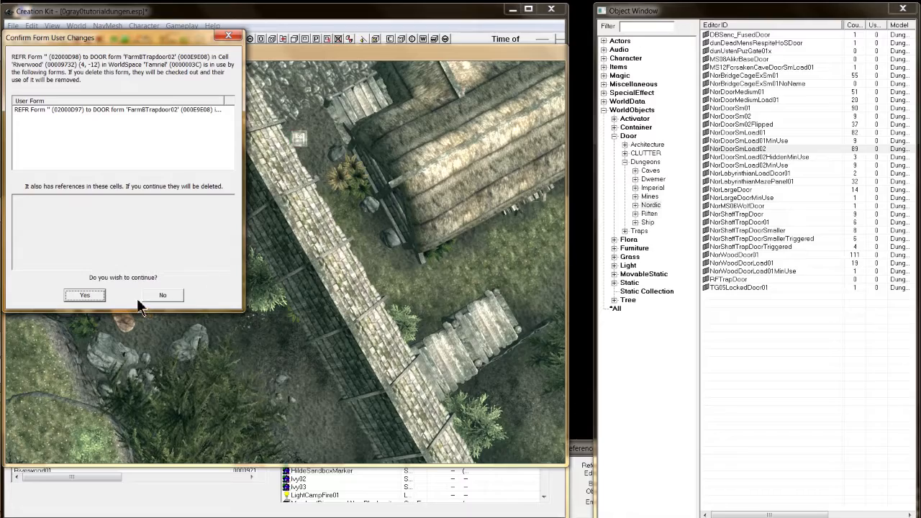
pyautogui.click(83, 296)
pyautogui.moveTo(218, 143); pyautogui.dragTo(555, 279, button='middle')
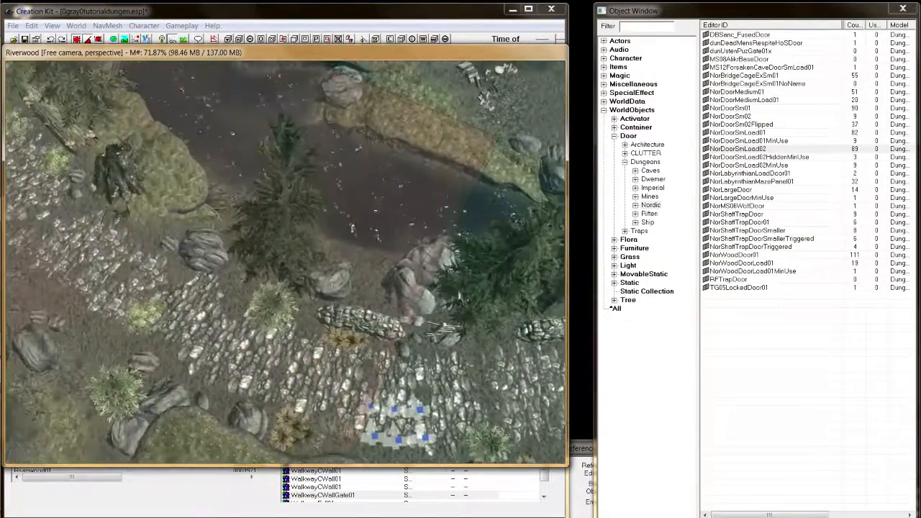
# Step: Survey the wilderness across the river from Riverwood for a dungeon entrance site, accepting all texture warnings
pyautogui.moveTo(222, 161); pyautogui.dragTo(238, 205, button='middle')
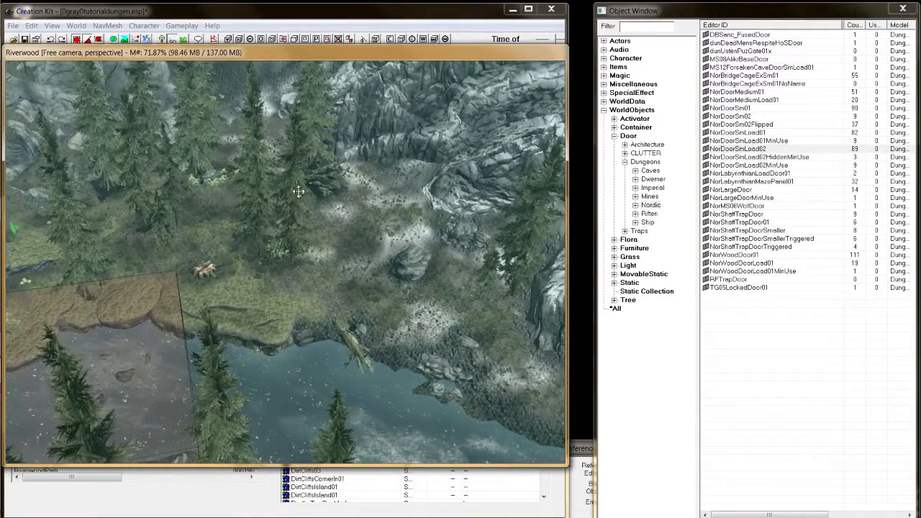
pyautogui.keyDown('shift'); pyautogui.moveTo(298, 192); pyautogui.dragTo(57, 187, button='middle'); pyautogui.keyUp('shift')
pyautogui.scroll(5, 215, 190)
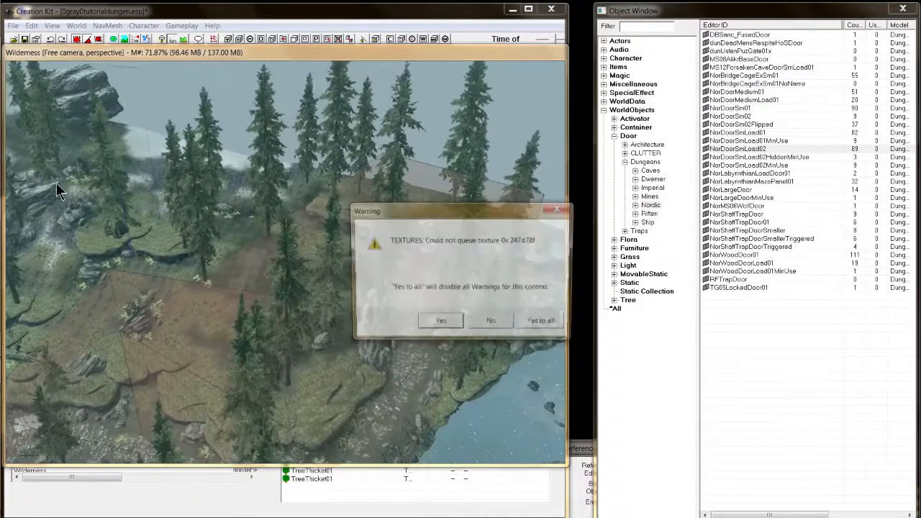
pyautogui.click(545, 325)
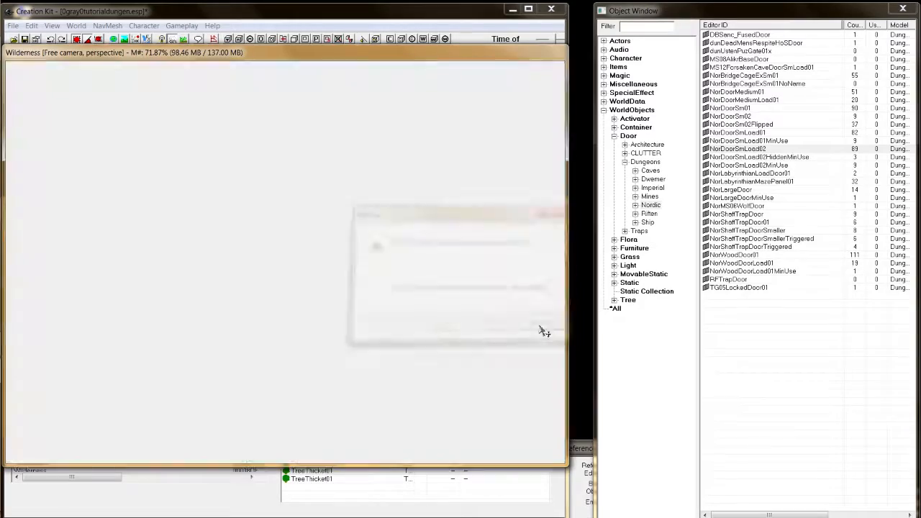
pyautogui.moveTo(193, 221); pyautogui.dragTo(144, 228, button='middle')
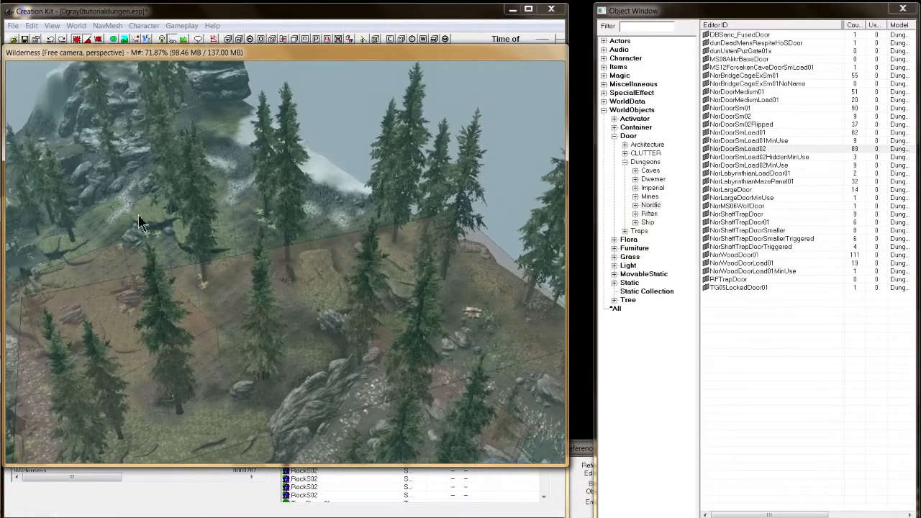
pyautogui.moveTo(233, 147); pyautogui.dragTo(437, 252, button='middle')
pyautogui.moveTo(213, 216); pyautogui.dragTo(280, 270, button='middle')
pyautogui.moveTo(204, 276); pyautogui.dragTo(352, 323, button='middle')
pyautogui.moveTo(185, 326); pyautogui.dragTo(293, 213, button='middle')
pyautogui.scroll(-1, 209, 323)
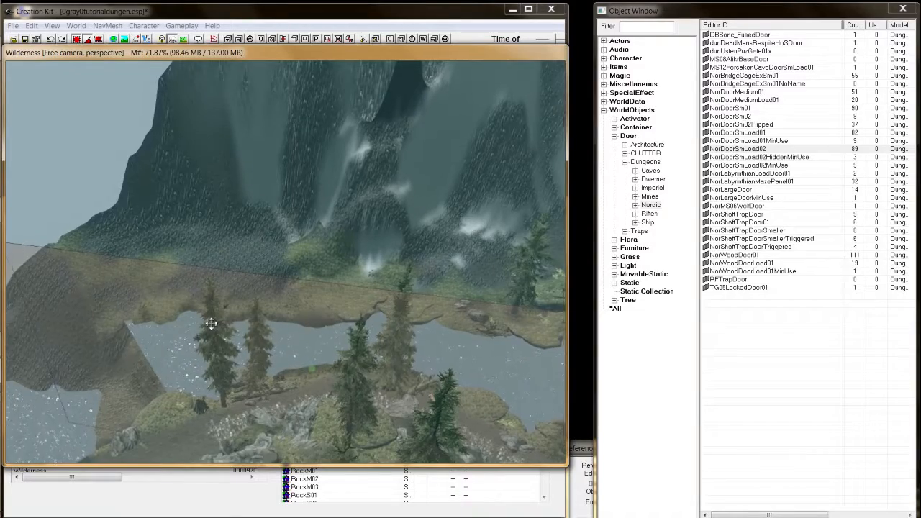
# Step: Follow the river and road downstream past the waterfalls to the Chillfurrow farm area, examining the terrain for an entrance site
pyautogui.moveTo(220, 320); pyautogui.dragTo(448, 162, button='middle')
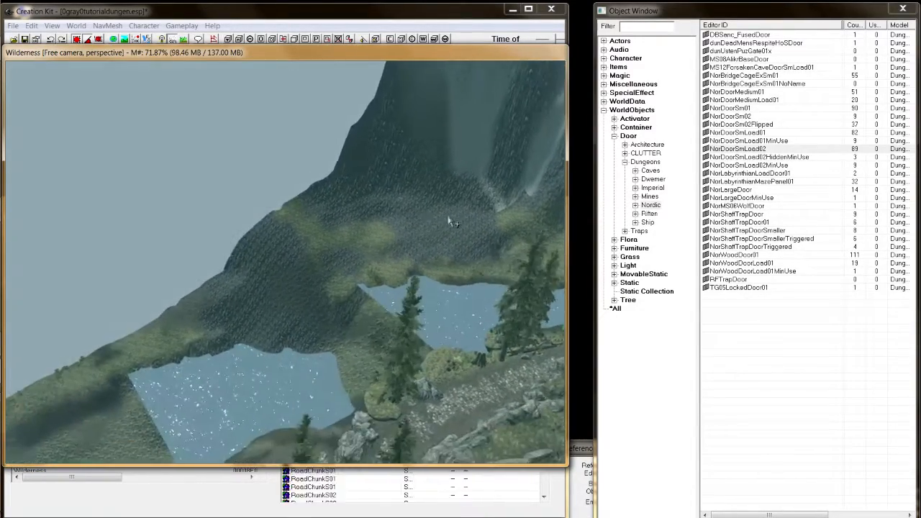
pyautogui.scroll(3, 370, 433)
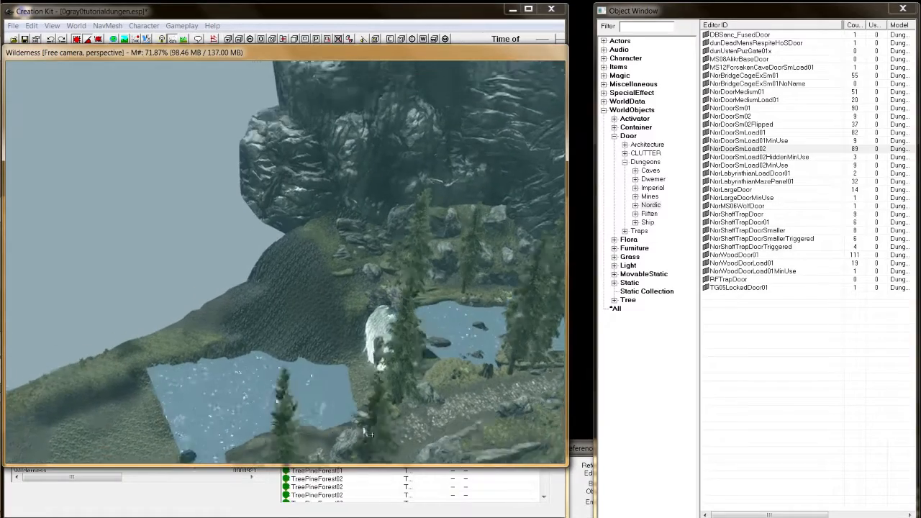
pyautogui.moveTo(372, 418); pyautogui.dragTo(504, 288, button='middle')
pyautogui.moveTo(216, 374); pyautogui.dragTo(346, 206, button='middle')
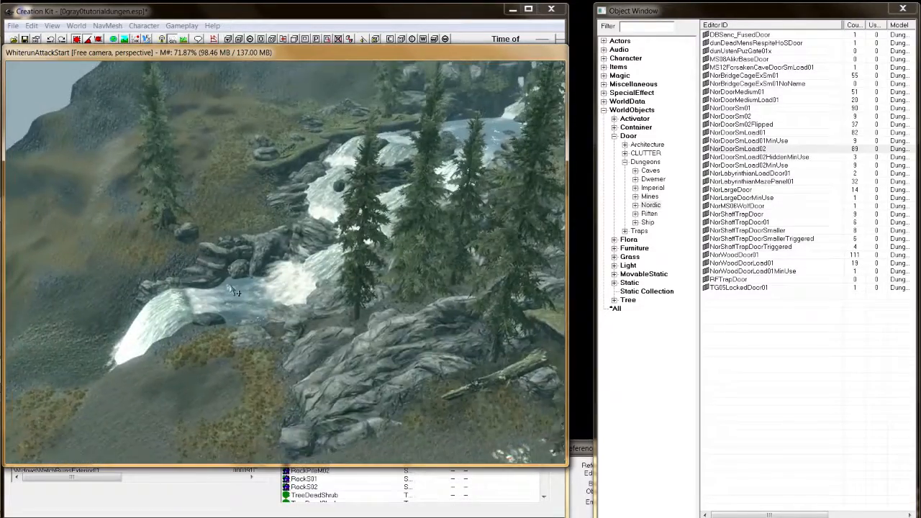
pyautogui.moveTo(234, 288); pyautogui.dragTo(331, 227, button='middle')
pyautogui.moveTo(245, 294); pyautogui.dragTo(403, 260, button='middle')
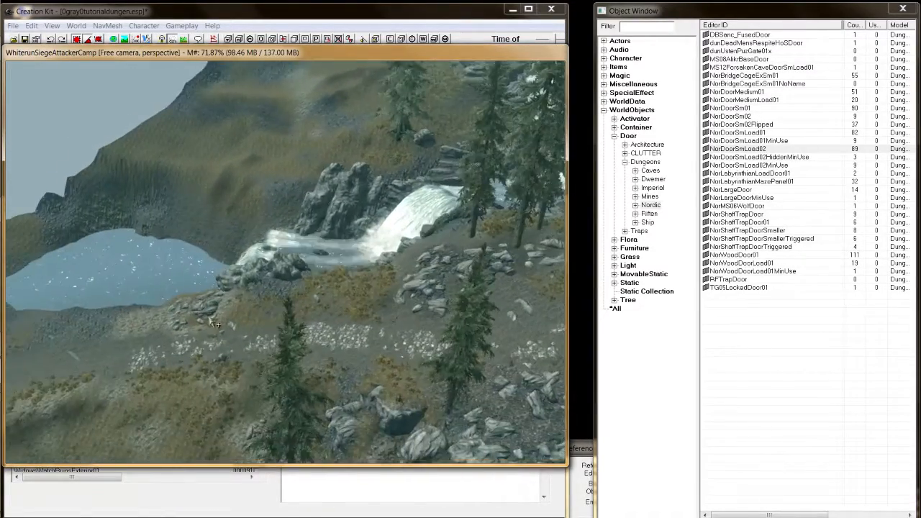
pyautogui.moveTo(115, 325); pyautogui.dragTo(403, 292, button='middle')
pyautogui.moveTo(166, 297)
pyautogui.mouseDown(button='middle')
pyautogui.moveTo(362, 221)
pyautogui.moveTo(379, 189)
pyautogui.moveTo(464, 115)
pyautogui.mouseUp(button='middle')
pyautogui.scroll(-3, 226, 191)
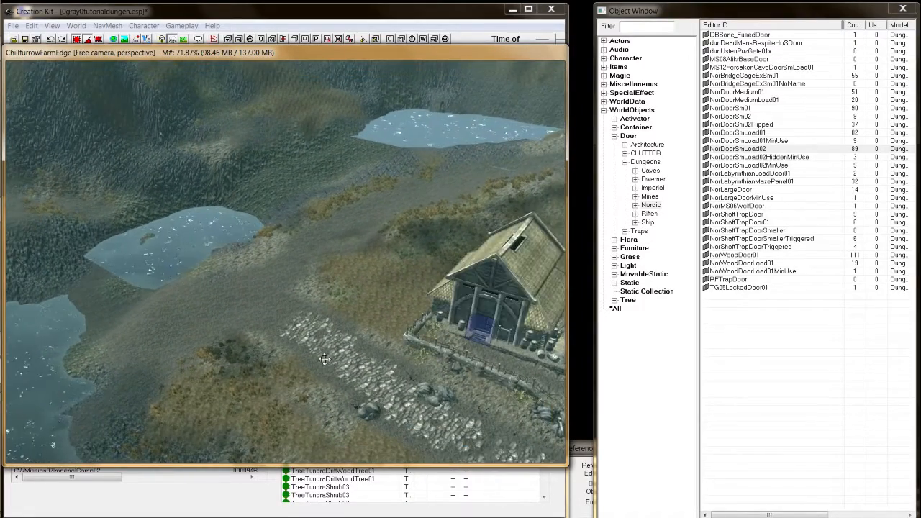
# Step: Locate the rocky cliff face in the WhiterunSiegeAttackerCamp cell and examine it up close, accepting all model warnings
pyautogui.keyDown('shift'); pyautogui.moveTo(323, 352); pyautogui.dragTo(231, 291, button='middle'); pyautogui.keyUp('shift')
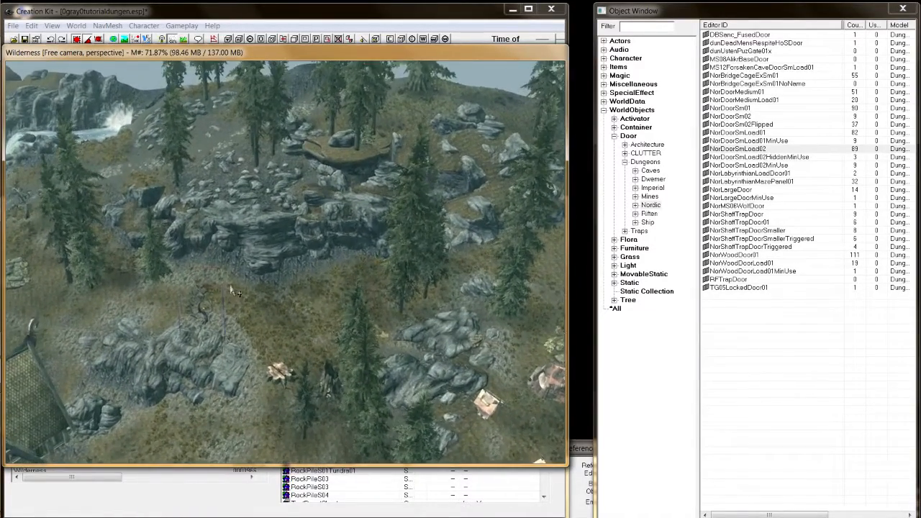
pyautogui.scroll(5, 267, 284)
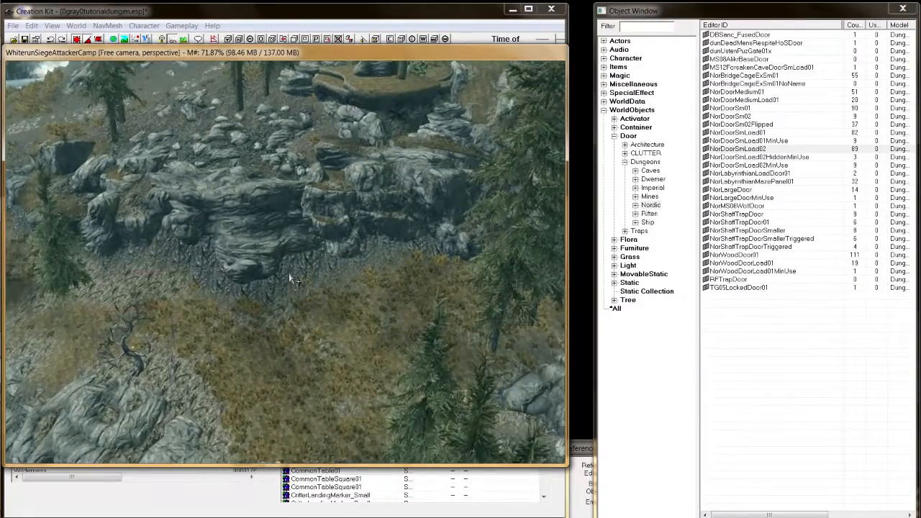
pyautogui.scroll(5, 295, 279)
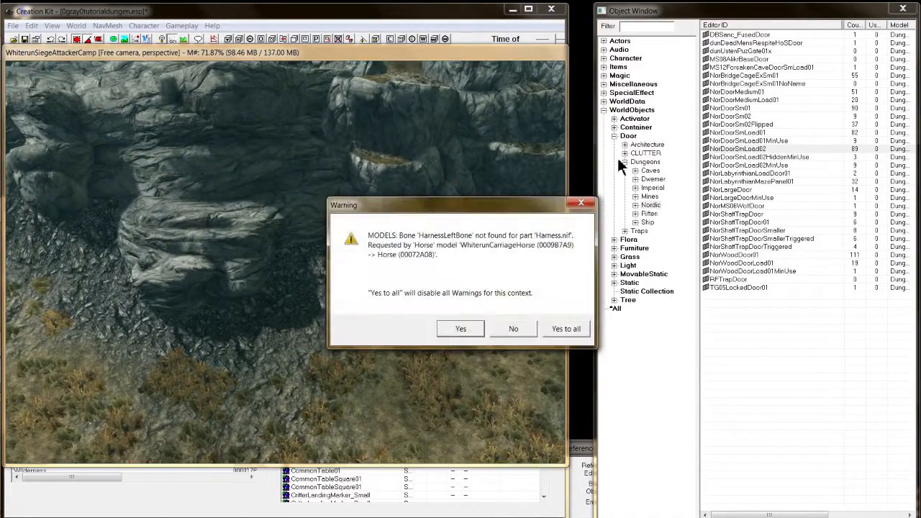
pyautogui.click(566, 329)
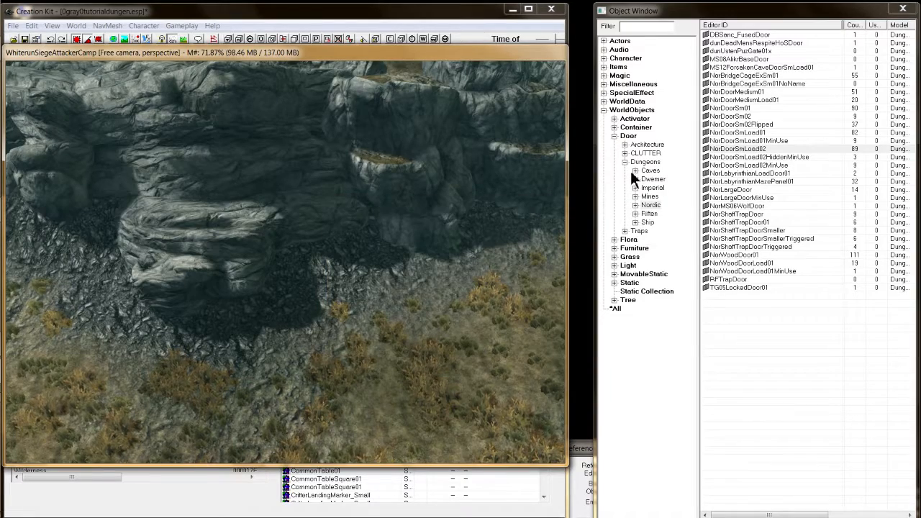
# Step: List the static Nordic dungeon exterior pieces and filter them by "dwelling"
pyautogui.click(625, 162)
pyautogui.click(614, 136)
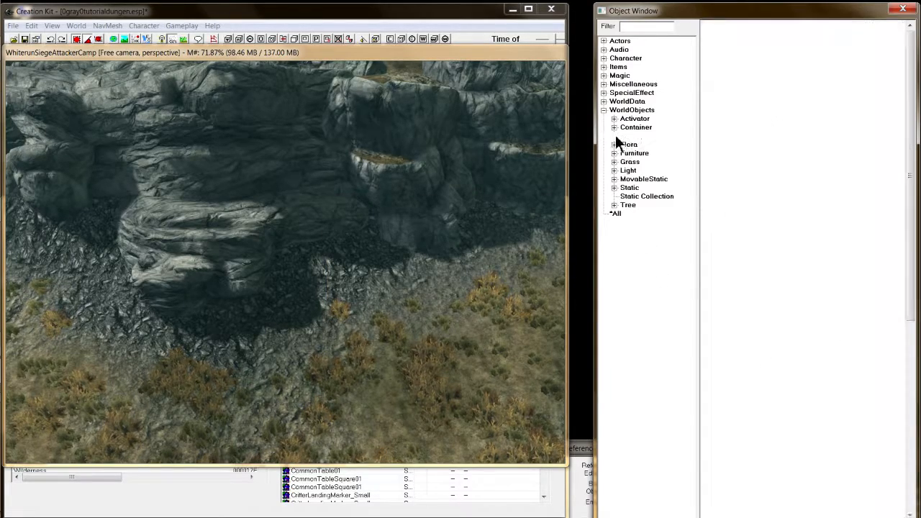
pyautogui.click(613, 188)
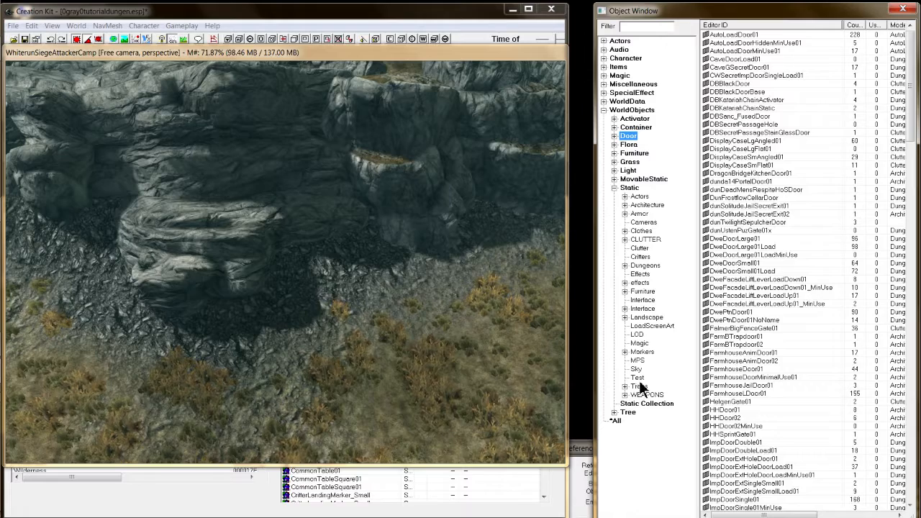
pyautogui.click(625, 266)
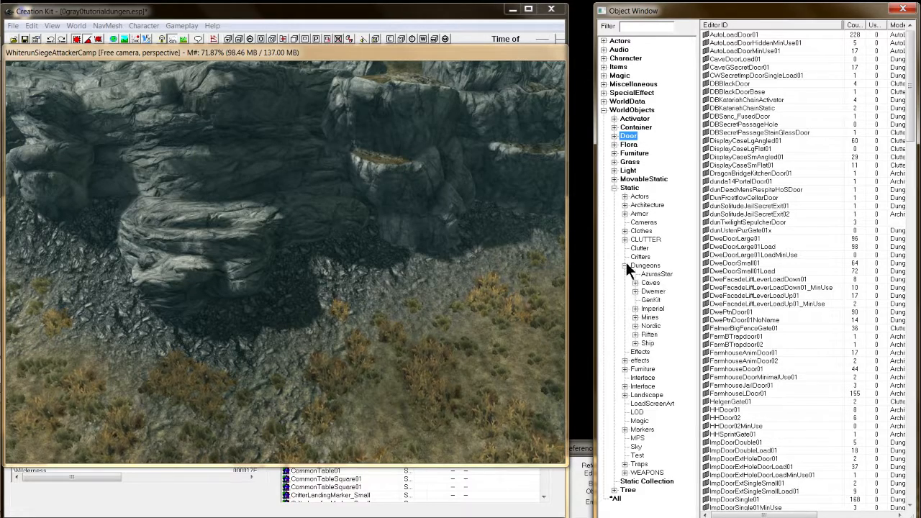
pyautogui.click(635, 326)
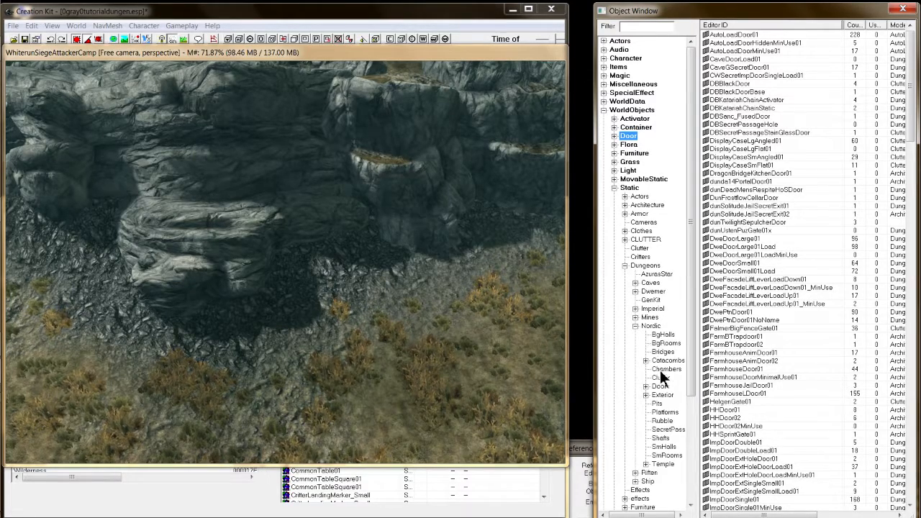
pyautogui.click(662, 396)
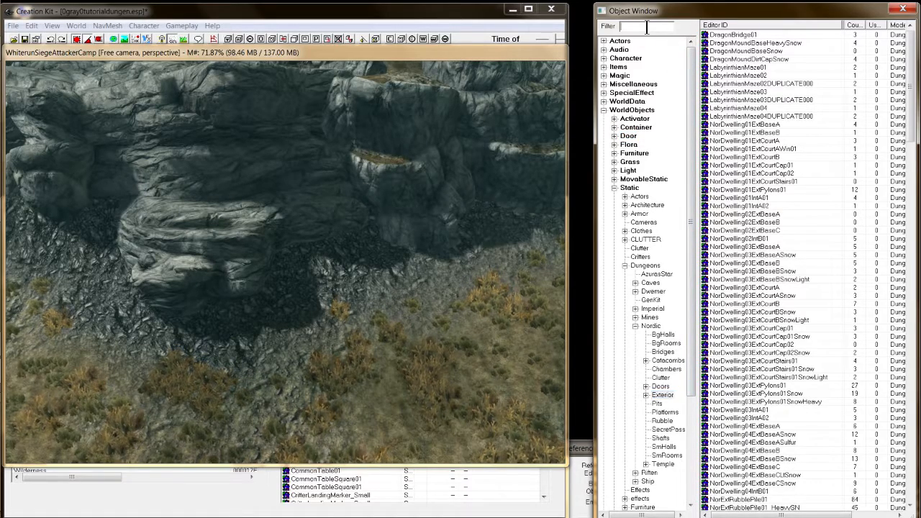
pyautogui.write('dwell')
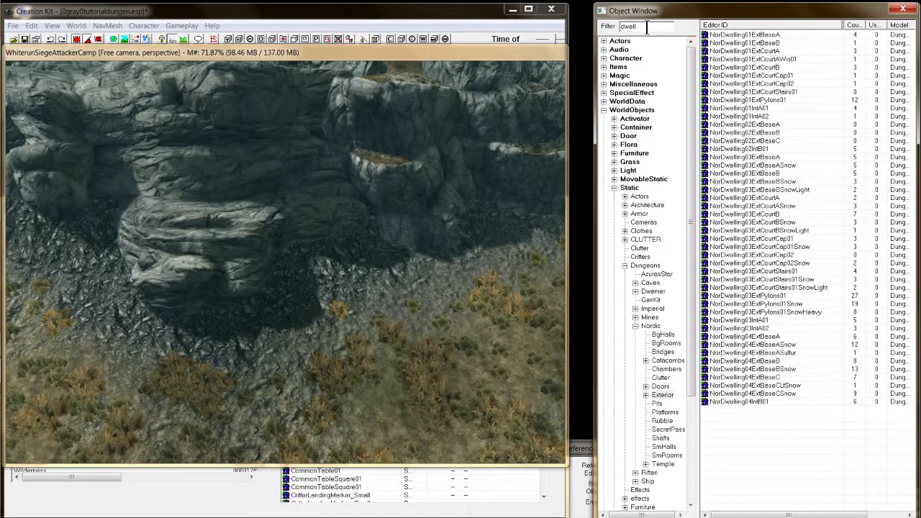
pyautogui.write('iin')
pyautogui.press('BackSpace')
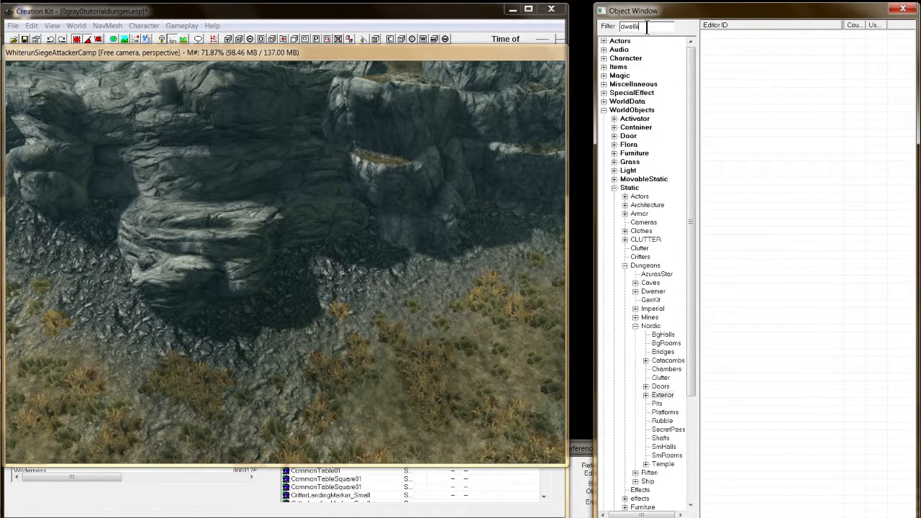
pyautogui.write('ng')
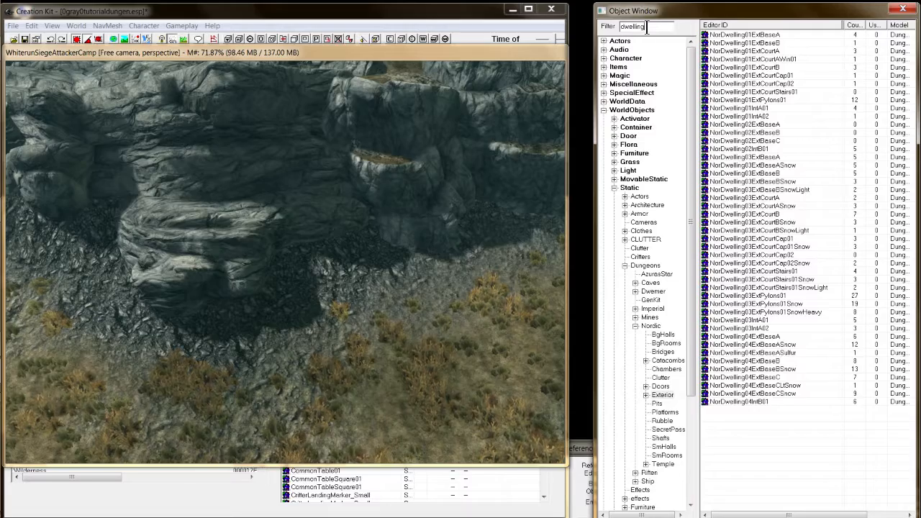
# Step: Try out NorDwelling01ExtBaseB in front of the cliff face and delete it
pyautogui.moveTo(762, 42); pyautogui.dragTo(400, 241)
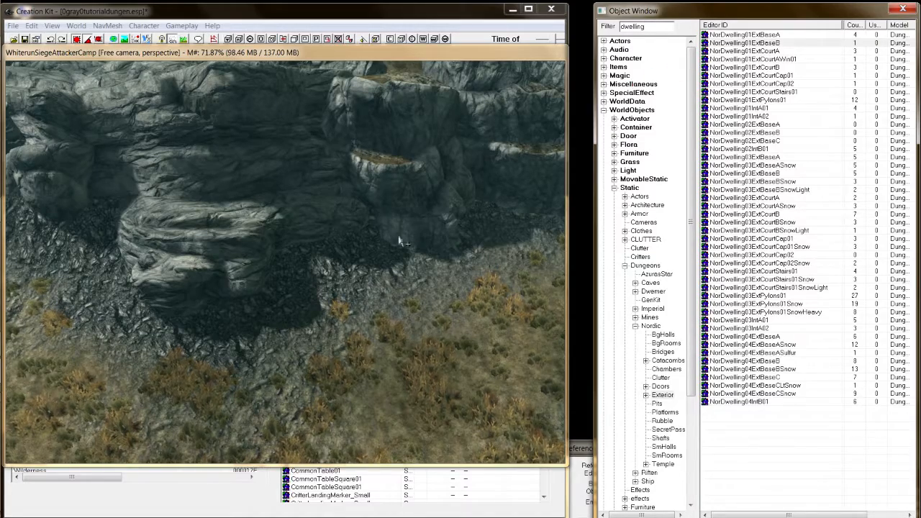
pyautogui.moveTo(327, 316); pyautogui.dragTo(328, 315)
pyautogui.scroll(-4, 328, 315)
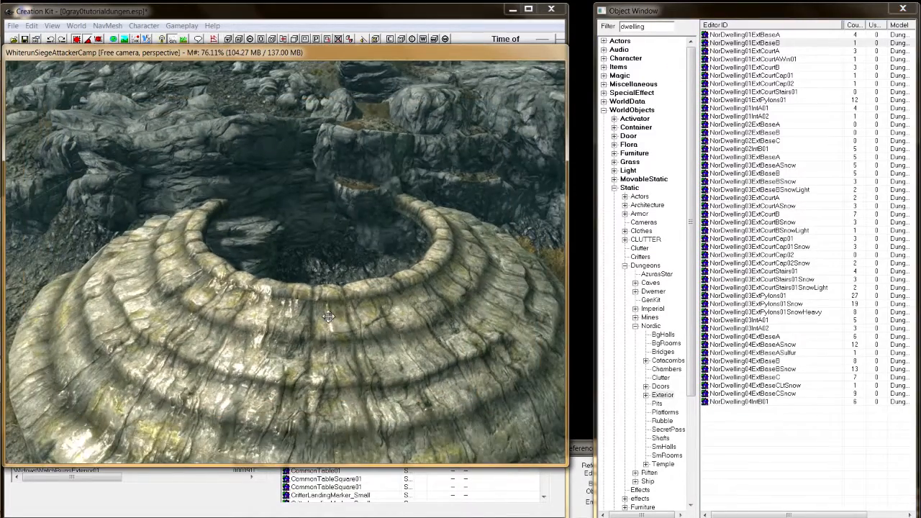
pyautogui.press('Delete')
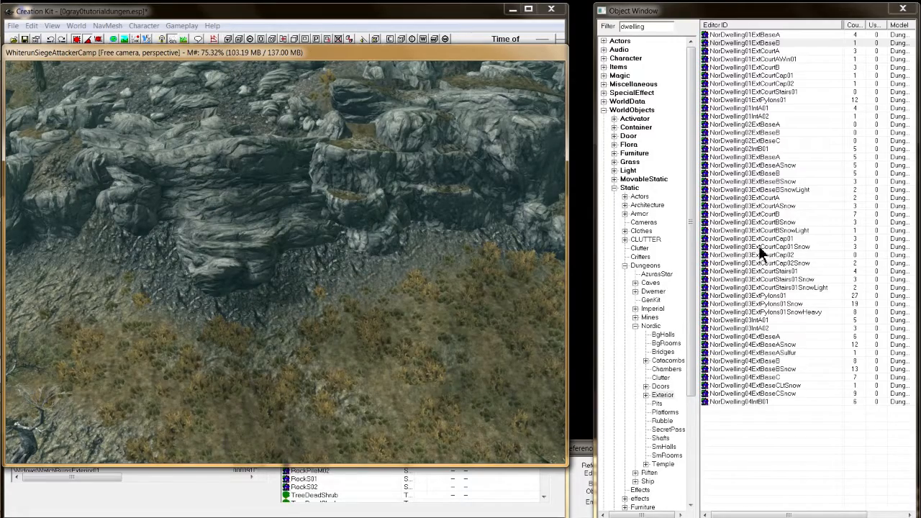
# Step: Try out NorDwelling01ExtBaseA on the grass below the cliff and delete it
pyautogui.click(764, 36)
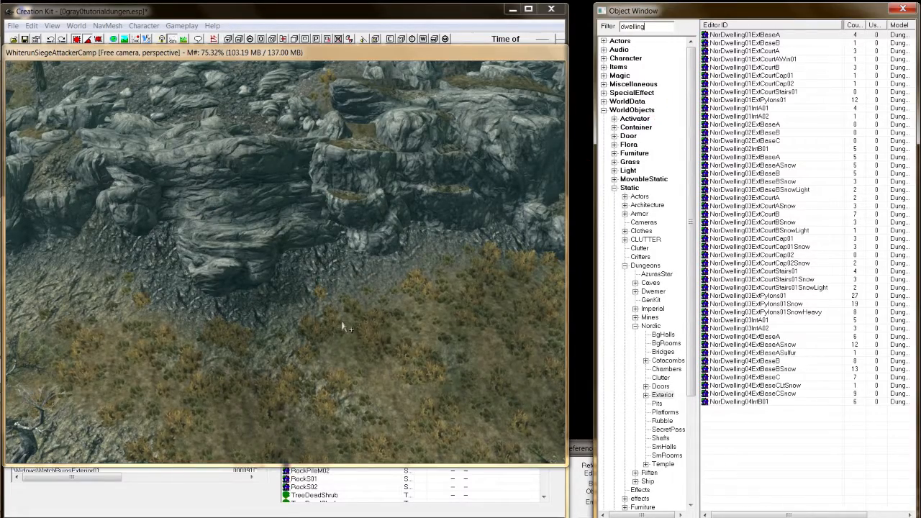
pyautogui.moveTo(344, 327); pyautogui.dragTo(344, 322)
pyautogui.press('Delete')
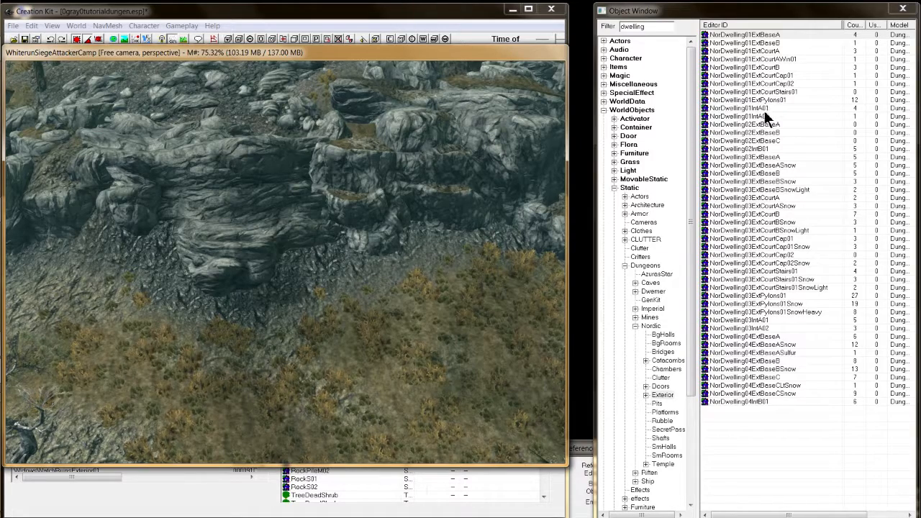
# Step: Try out NorDwelling02ExtBaseA below the cliff, turning it and examining its arch and pillars, and delete it
pyautogui.click(750, 115)
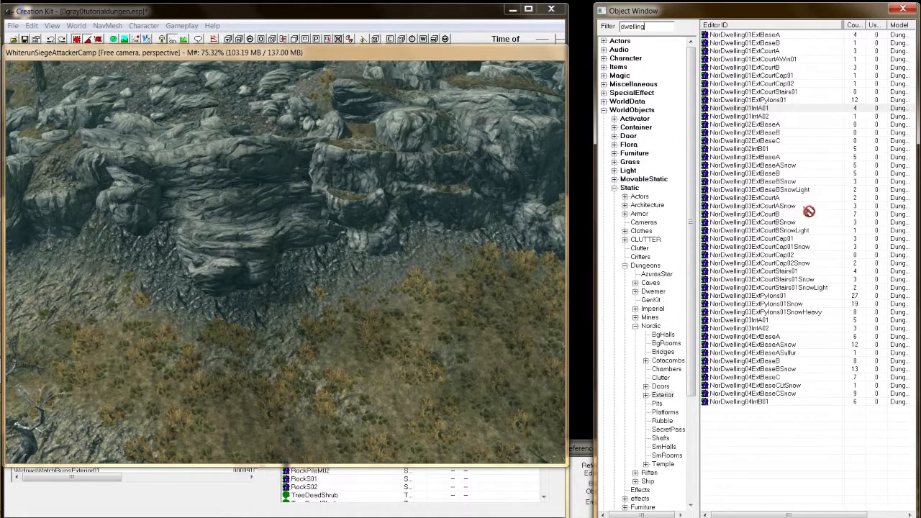
pyautogui.click(752, 133)
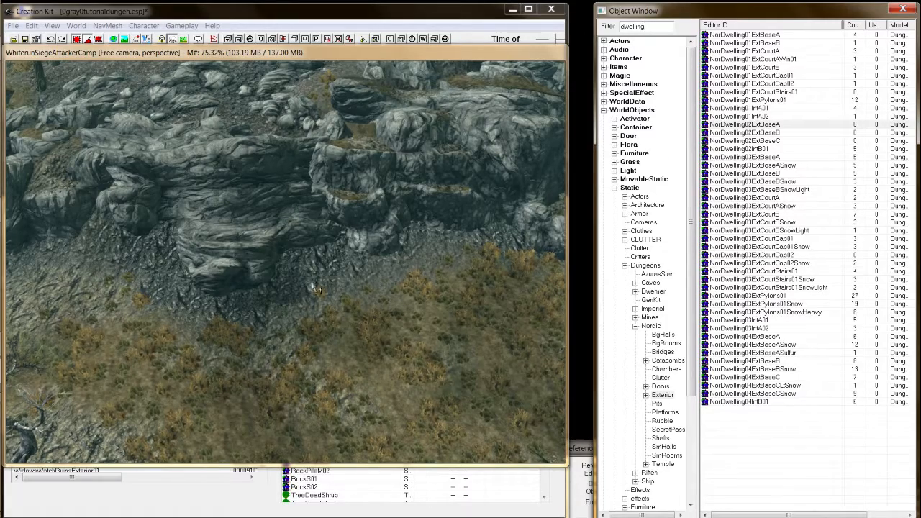
pyautogui.moveTo(313, 284); pyautogui.dragTo(395, 364)
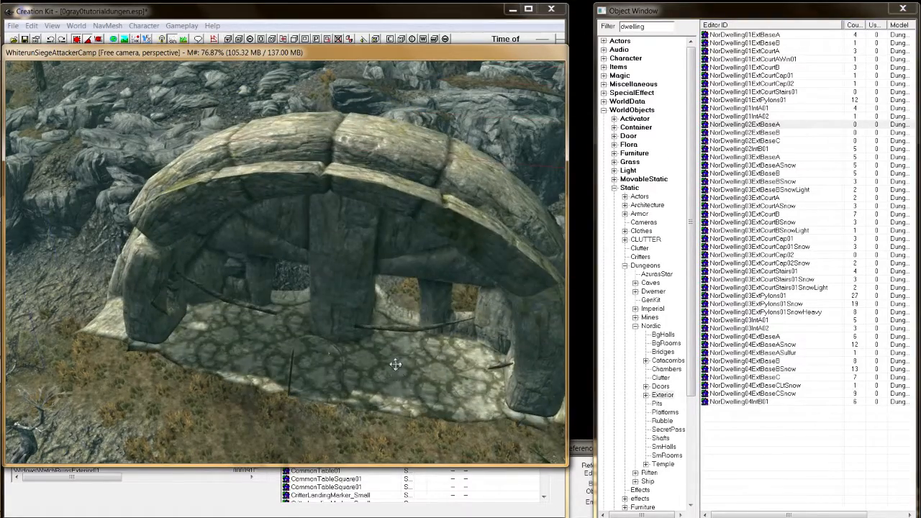
pyautogui.scroll(-3, 395, 364)
pyautogui.scroll(5, 394, 363)
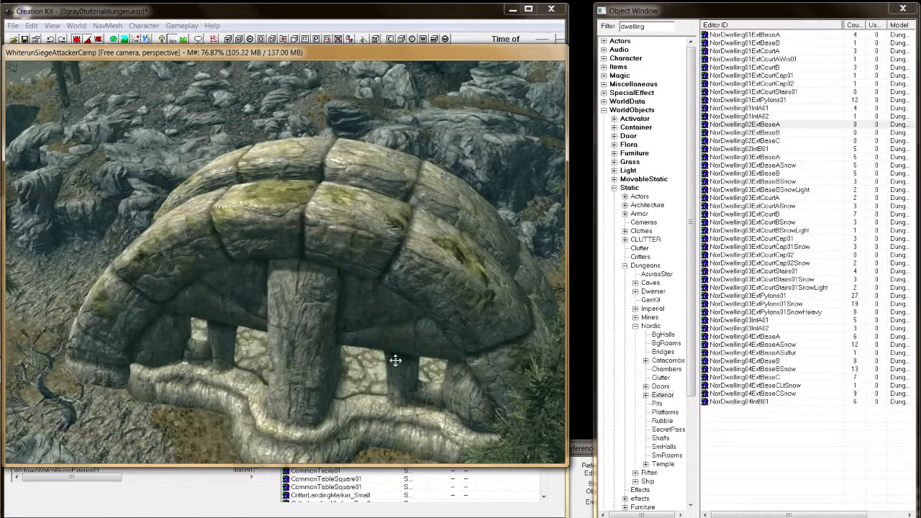
pyautogui.moveTo(389, 343)
pyautogui.keyDown('shift'); pyautogui.mouseDown(button='middle')
pyautogui.moveTo(366, 326)
pyautogui.moveTo(349, 353)
pyautogui.moveTo(364, 366)
pyautogui.moveTo(396, 355)
pyautogui.mouseUp(button='middle'); pyautogui.keyUp('shift')
pyautogui.moveTo(395, 356); pyautogui.dragTo(333, 300, button='right')
pyautogui.press('z')
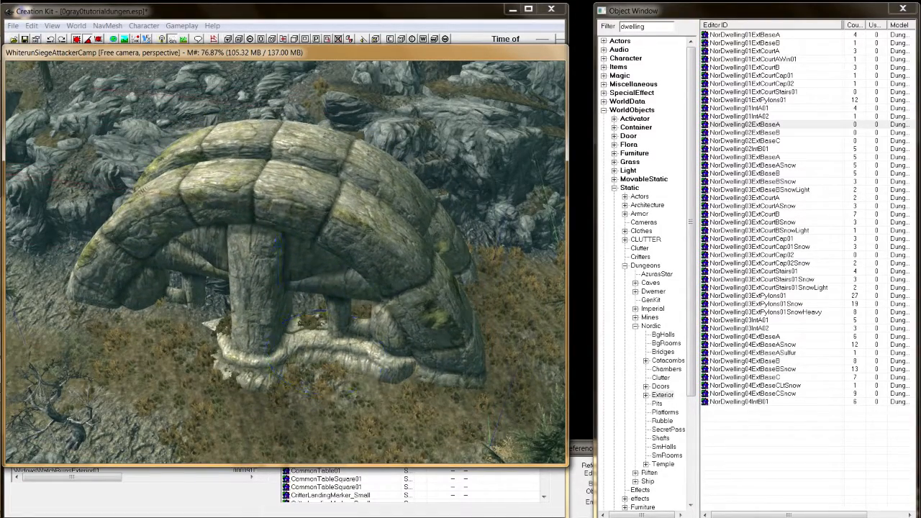
pyautogui.keyDown('shift'); pyautogui.moveTo(327, 273); pyautogui.dragTo(341, 261, button='middle'); pyautogui.keyUp('shift')
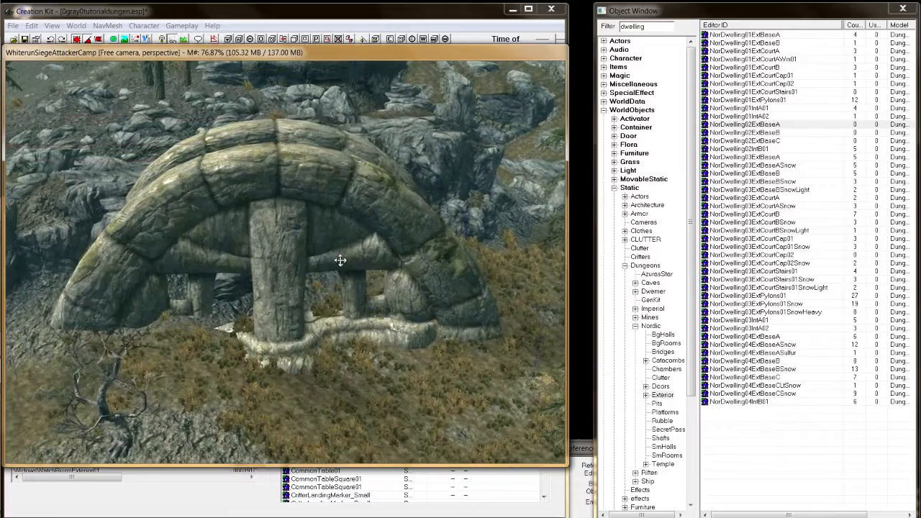
pyautogui.press('Delete')
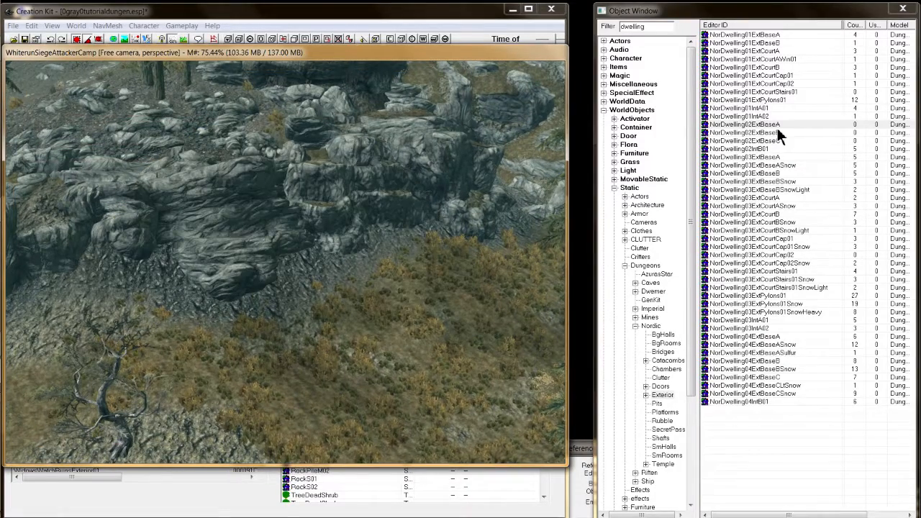
# Step: Try out NorDwelling02ExtBaseB on the grass below the cliff and delete it
pyautogui.moveTo(771, 132); pyautogui.dragTo(778, 131)
pyautogui.moveTo(298, 367); pyautogui.dragTo(291, 372)
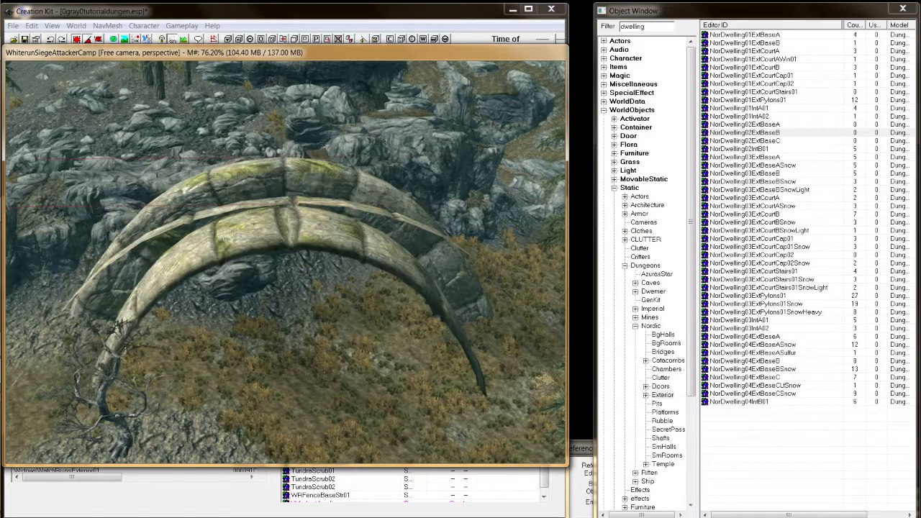
pyautogui.press('Delete')
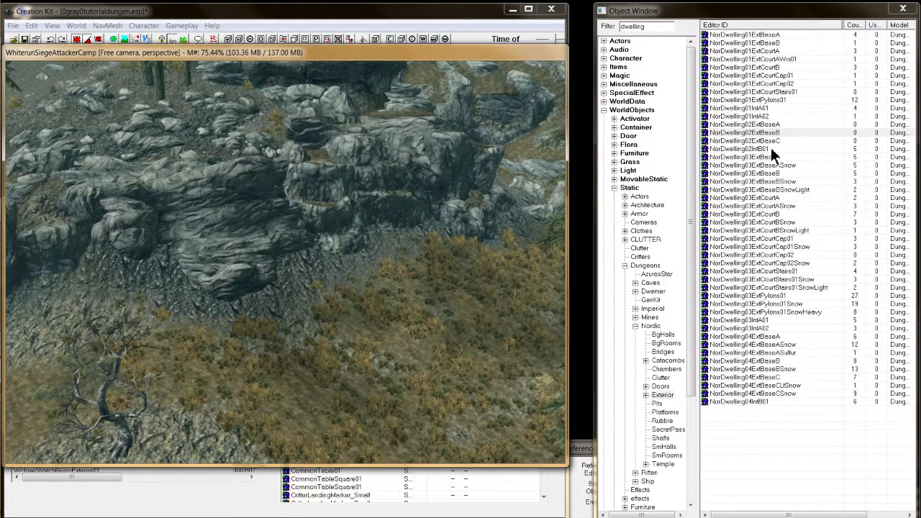
# Step: Place NorDwelling02ExtBaseC on the grass in front of the cliff and adjust its height
pyautogui.moveTo(767, 141); pyautogui.dragTo(691, 132)
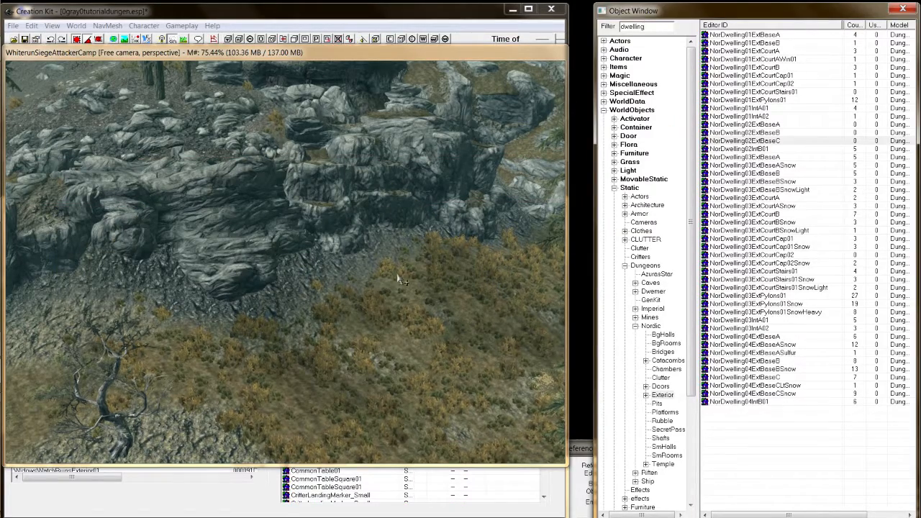
pyautogui.moveTo(399, 280); pyautogui.dragTo(398, 275)
pyautogui.moveTo(399, 274); pyautogui.dragTo(358, 290, button='middle')
pyautogui.press('z')
pyautogui.moveTo(359, 292); pyautogui.dragTo(358, 286)
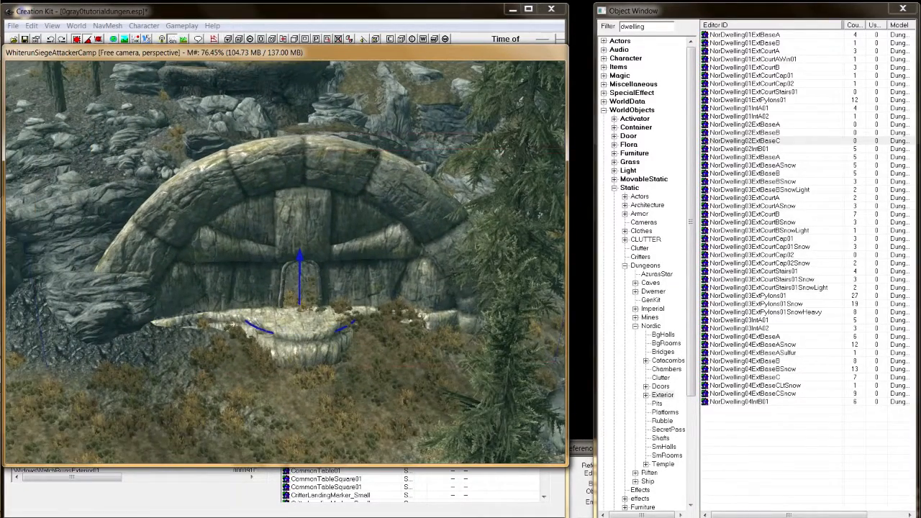
# Step: Turn the arched entrance piece about its vertical axis and shift it against the cliff
pyautogui.moveTo(358, 286); pyautogui.dragTo(396, 287, button='right')
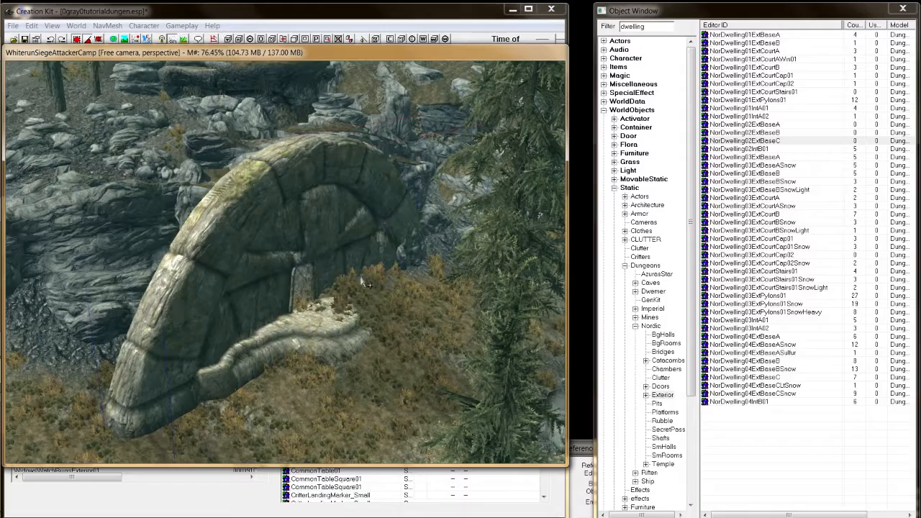
pyautogui.moveTo(309, 240); pyautogui.dragTo(367, 240, button='right')
pyautogui.moveTo(314, 229); pyautogui.dragTo(342, 208)
# Step: Fine-tune the entrance piece's height so its front ledge sits in the sloping ground
pyautogui.press('z')
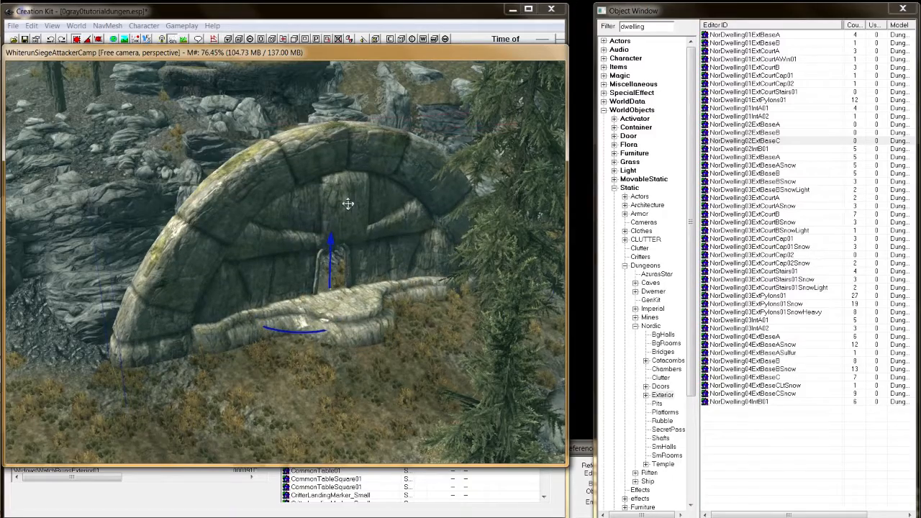
pyautogui.moveTo(347, 203)
pyautogui.keyDown('shift'); pyautogui.mouseDown(button='middle')
pyautogui.moveTo(349, 183)
pyautogui.moveTo(350, 218)
pyautogui.mouseUp(button='middle'); pyautogui.keyUp('shift')
pyautogui.press('z')
pyautogui.moveTo(349, 218); pyautogui.dragTo(350, 223)
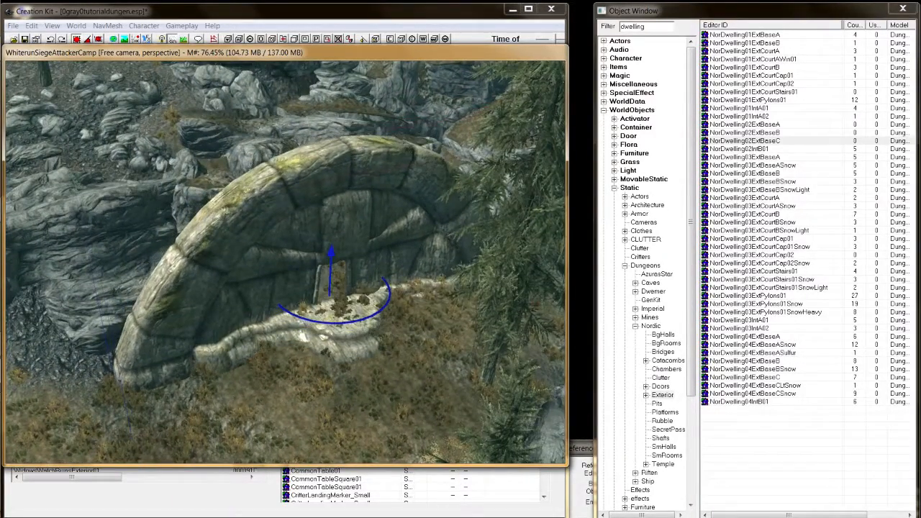
pyautogui.keyDown('shift'); pyautogui.moveTo(350, 224); pyautogui.dragTo(360, 197, button='middle'); pyautogui.keyUp('shift')
pyautogui.press('z')
pyautogui.moveTo(360, 197); pyautogui.dragTo(360, 202)
pyautogui.keyDown('shift'); pyautogui.moveTo(360, 202); pyautogui.dragTo(341, 216, button='middle'); pyautogui.keyUp('shift')
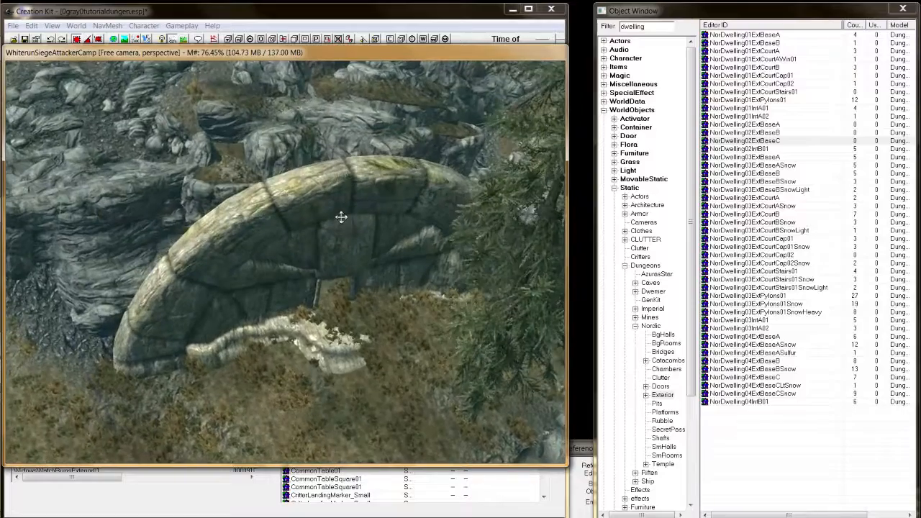
pyautogui.moveTo(349, 232); pyautogui.dragTo(349, 227)
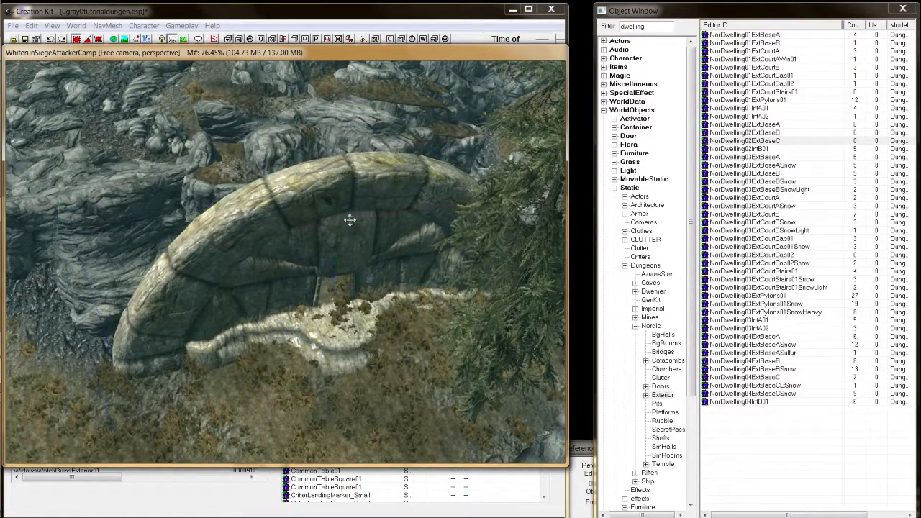
# Step: Inspect the doorway and front steps up close and raise the entrance piece slightly above the ground
pyautogui.keyDown('shift'); pyautogui.moveTo(350, 220); pyautogui.dragTo(328, 295, button='middle'); pyautogui.keyUp('shift')
pyautogui.scroll(5, 347, 209)
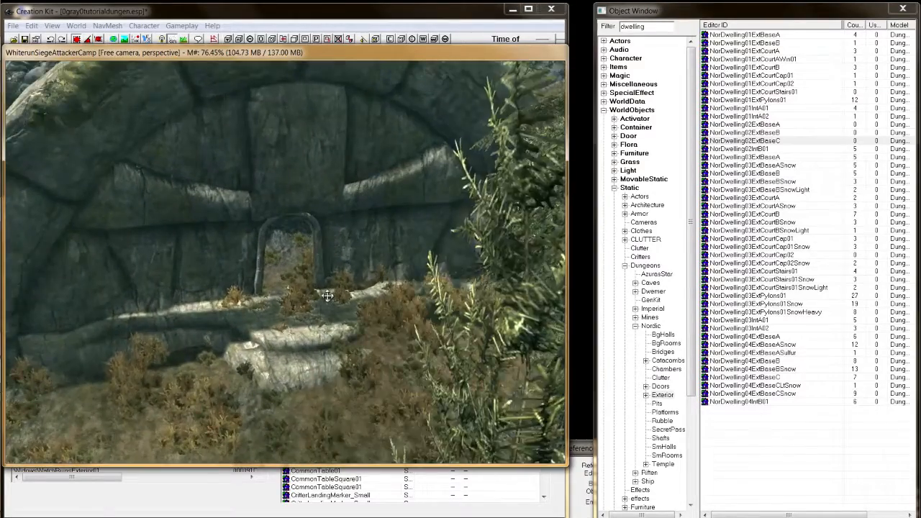
pyautogui.scroll(5, 325, 301)
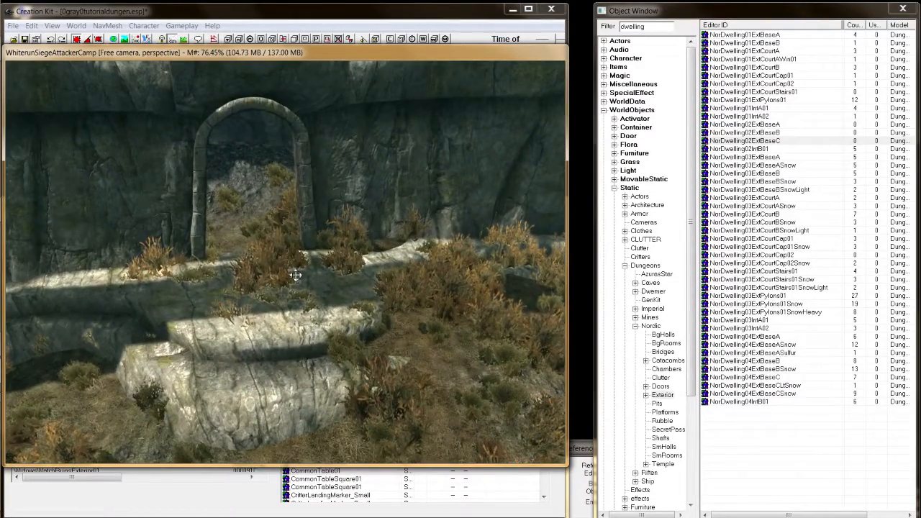
pyautogui.scroll(3, 296, 303)
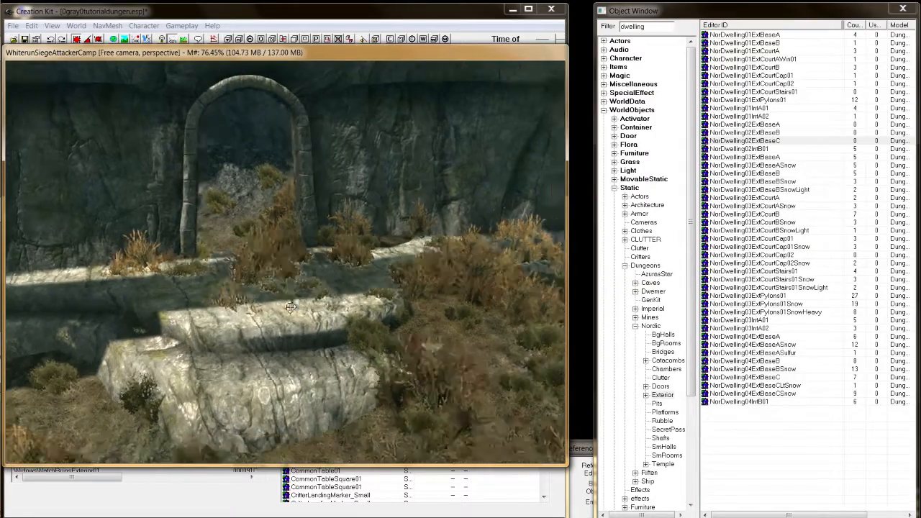
pyautogui.keyDown('shift'); pyautogui.moveTo(293, 300); pyautogui.dragTo(294, 307, button='middle'); pyautogui.keyUp('shift')
pyautogui.scroll(4, 294, 308)
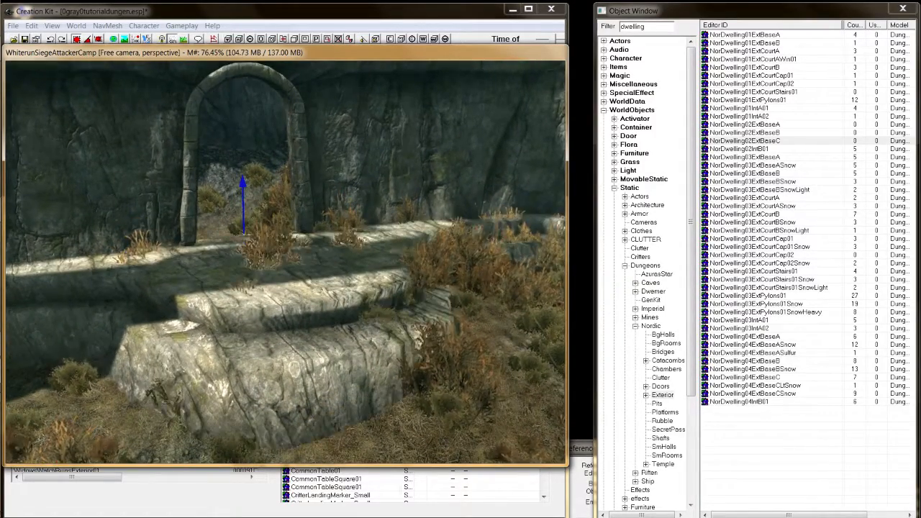
pyautogui.moveTo(208, 291)
pyautogui.keyDown('shift'); pyautogui.mouseDown(button='middle')
pyautogui.moveTo(277, 288)
pyautogui.moveTo(342, 218)
pyautogui.moveTo(355, 221)
pyautogui.moveTo(339, 236)
pyautogui.moveTo(275, 252)
pyautogui.moveTo(338, 241)
pyautogui.moveTo(396, 249)
pyautogui.mouseUp(button='middle'); pyautogui.keyUp('shift')
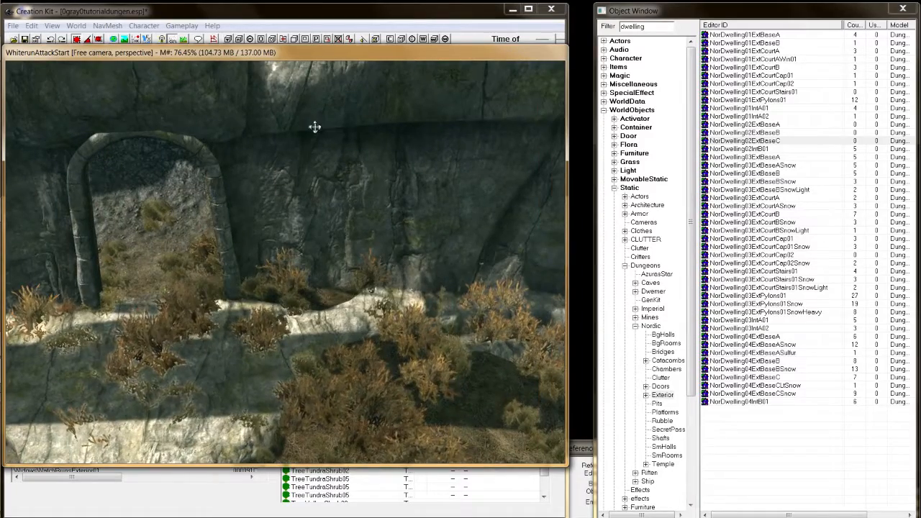
pyautogui.click(135, 39)
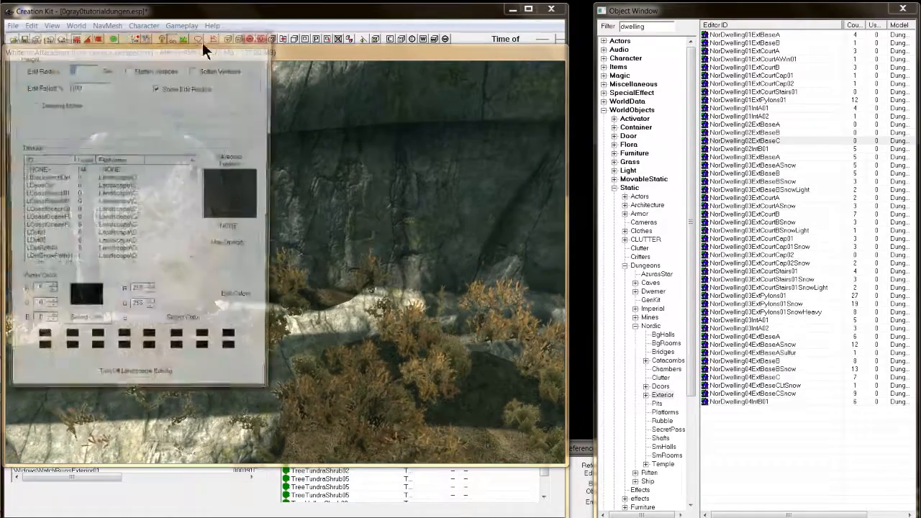
pyautogui.click(338, 59)
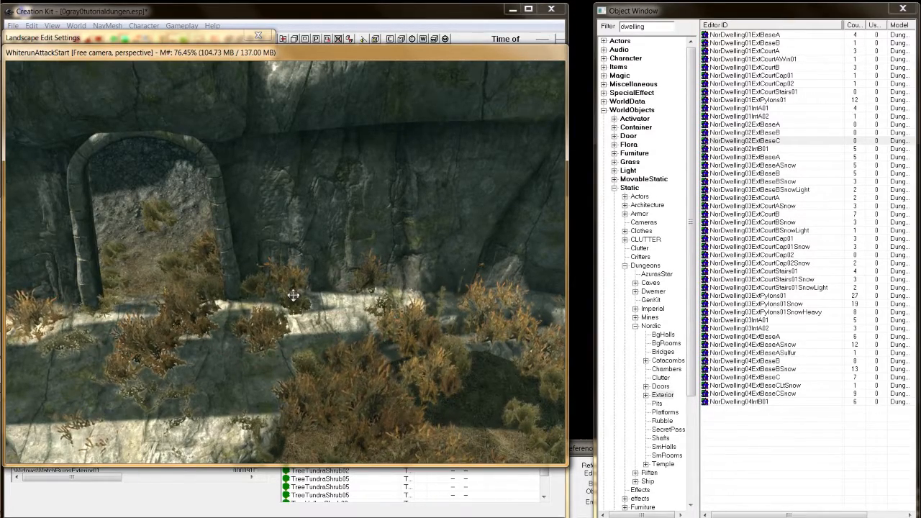
pyautogui.scroll(-3, 228, 297)
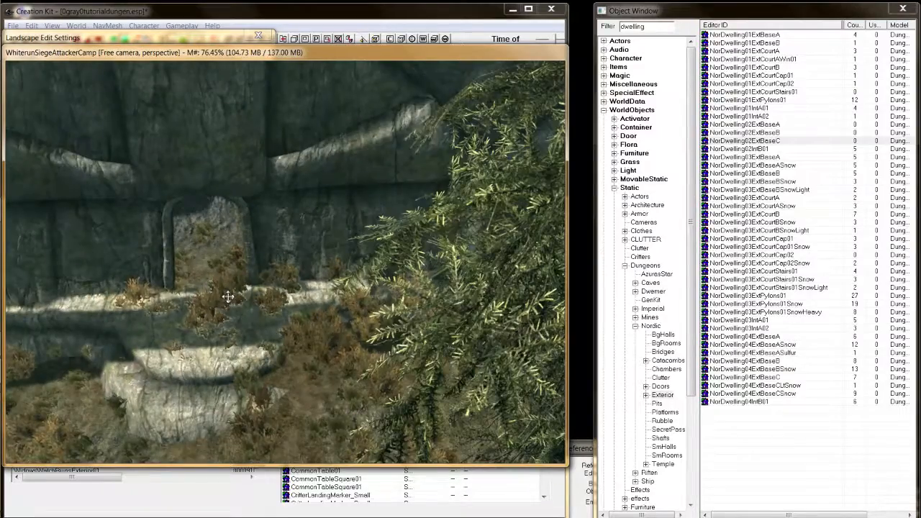
pyautogui.moveTo(228, 297)
pyautogui.keyDown('shift'); pyautogui.mouseDown(button='middle')
pyautogui.moveTo(243, 281)
pyautogui.moveTo(257, 283)
pyautogui.moveTo(239, 307)
pyautogui.mouseUp(button='middle'); pyautogui.keyUp('shift')
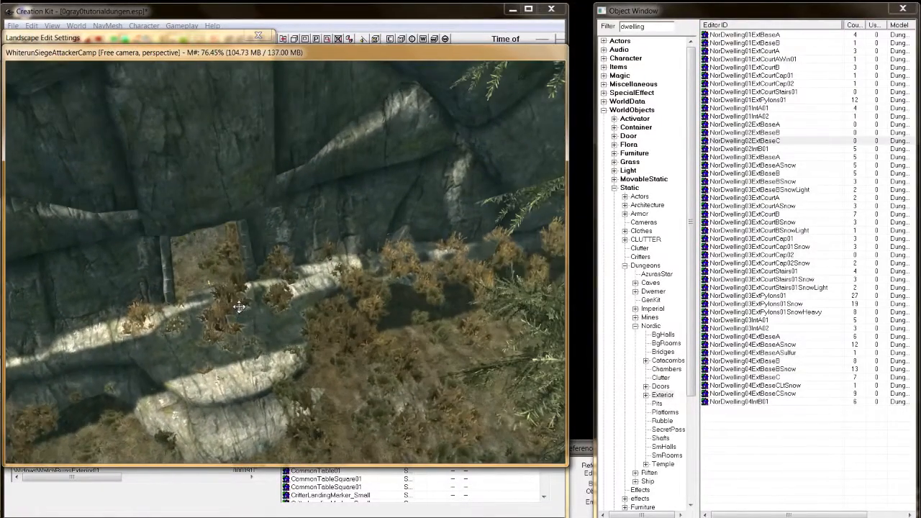
pyautogui.click(258, 34)
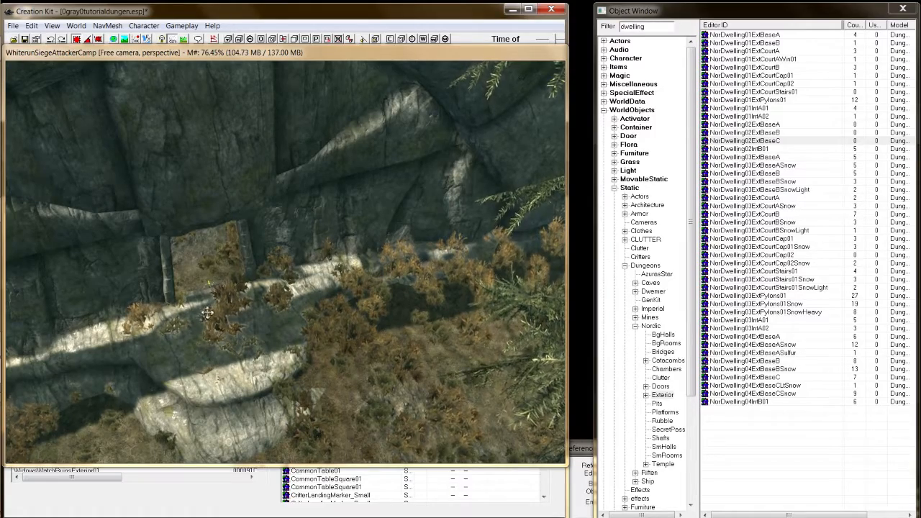
# Step: List the Door objects filtered by "load" to find a load door for the archway
pyautogui.moveTo(194, 316); pyautogui.dragTo(255, 312, button='middle')
pyautogui.scroll(2, 222, 327)
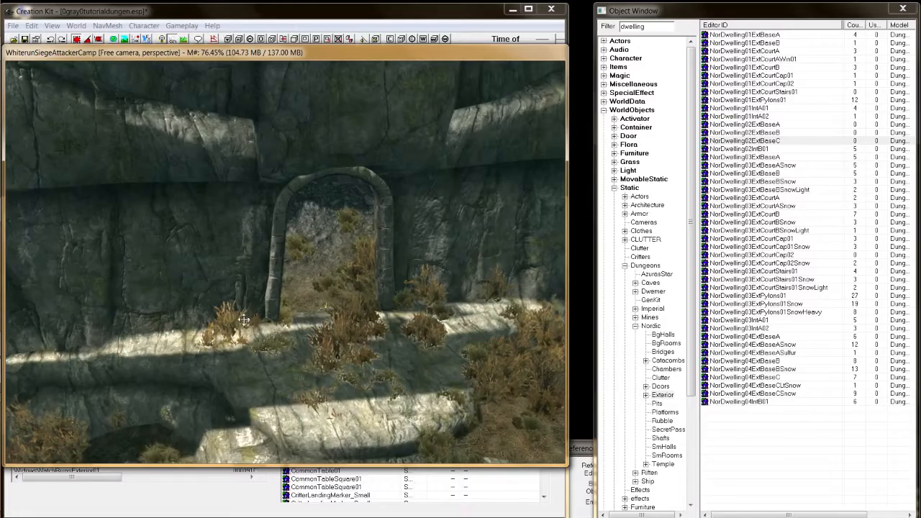
pyautogui.scroll(1, 314, 301)
pyautogui.moveTo(315, 301); pyautogui.dragTo(309, 298, button='middle')
pyautogui.scroll(1, 310, 298)
pyautogui.moveTo(653, 28); pyautogui.dragTo(610, 36)
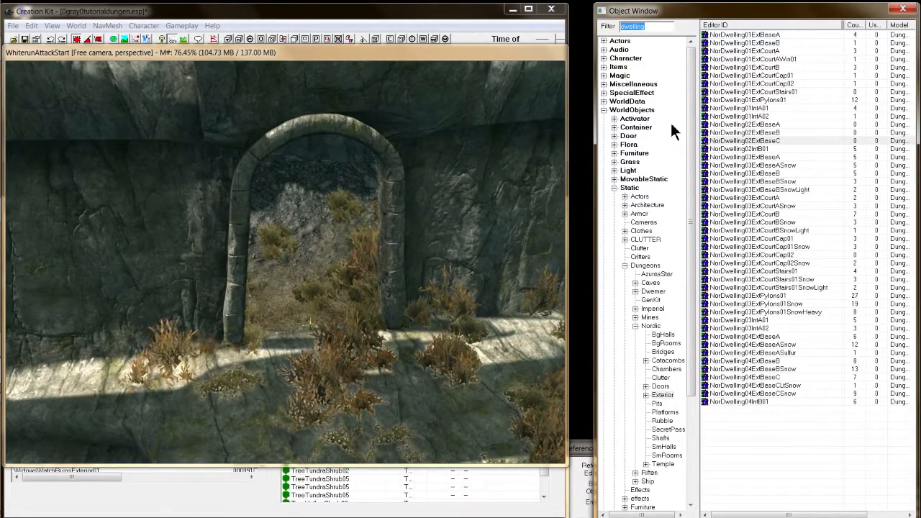
pyautogui.write('load')
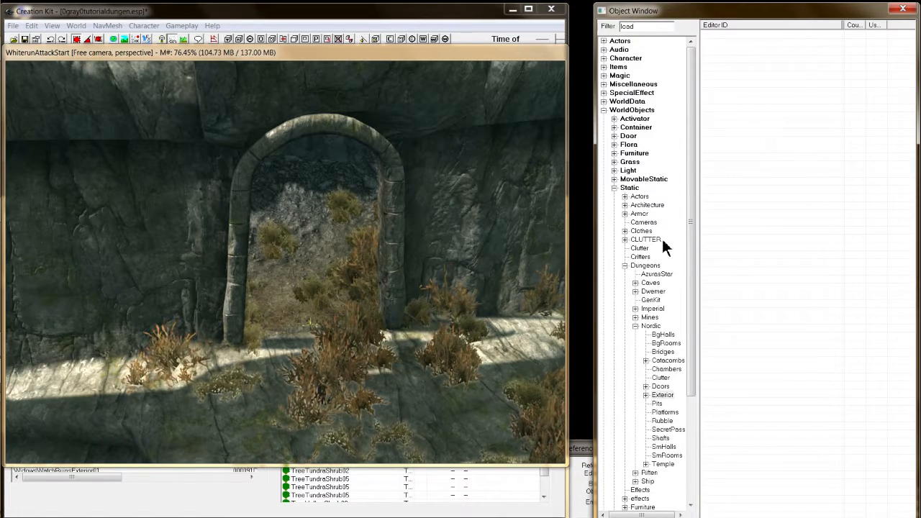
pyautogui.click(624, 266)
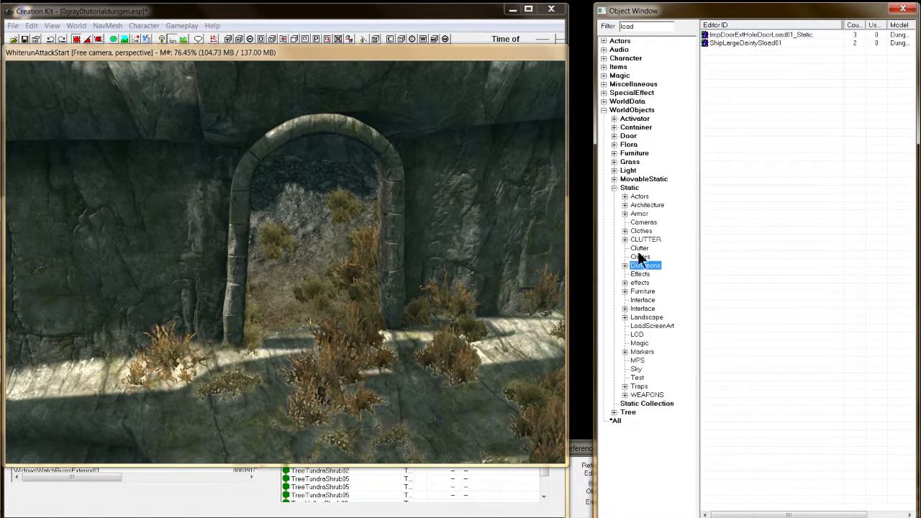
pyautogui.click(630, 137)
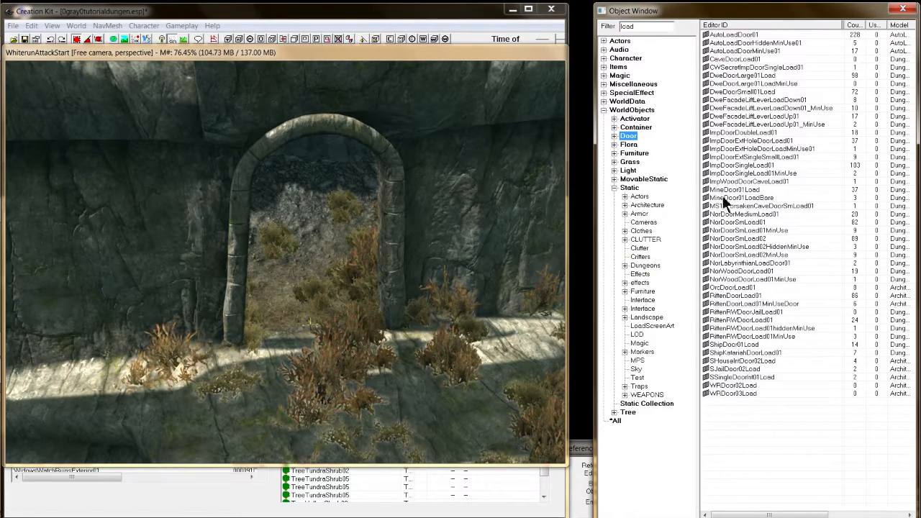
# Step: Try out NorDoorSmLoad01 at the archway and delete it
pyautogui.moveTo(734, 223); pyautogui.dragTo(296, 336)
pyautogui.moveTo(295, 335); pyautogui.dragTo(295, 331, button='right')
pyautogui.press('Delete')
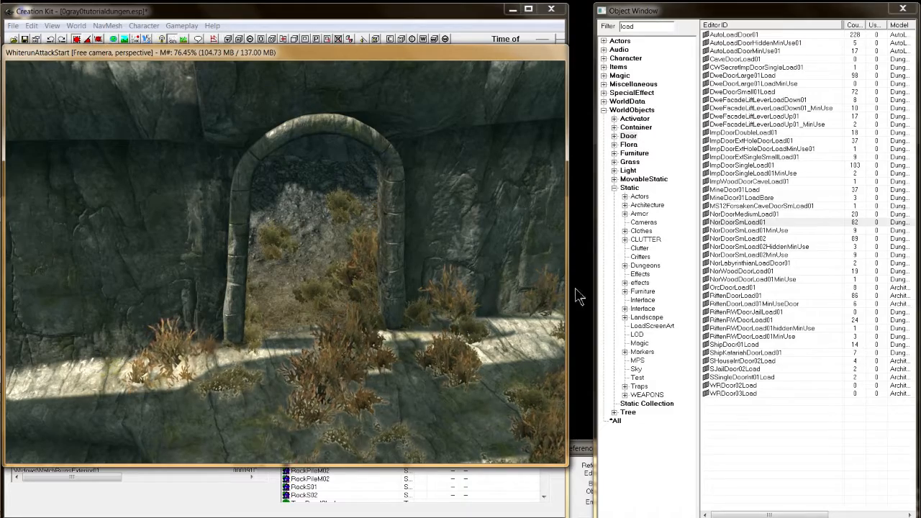
# Step: Check the NorDoorSmLoad02 definition, place that door in front of the archway and turn it roughly toward the steps
pyautogui.doubleClick(760, 238)
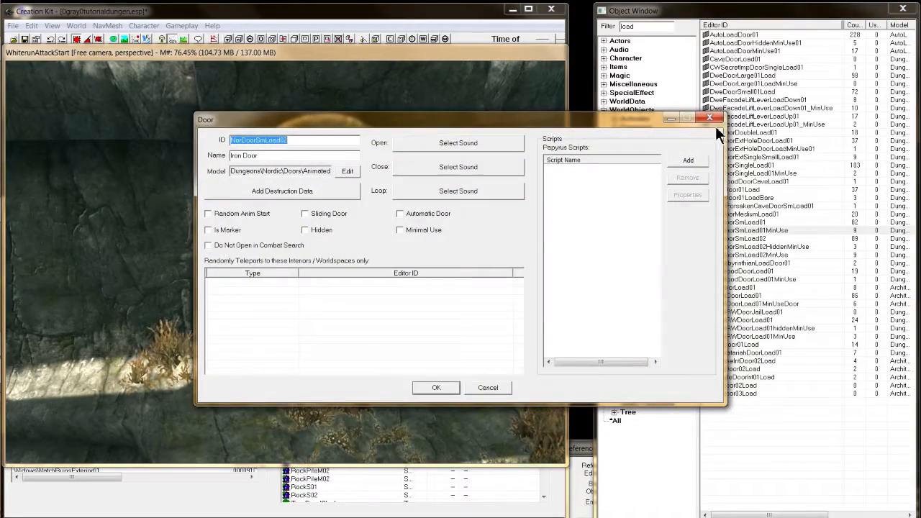
pyautogui.click(717, 121)
pyautogui.doubleClick(749, 238)
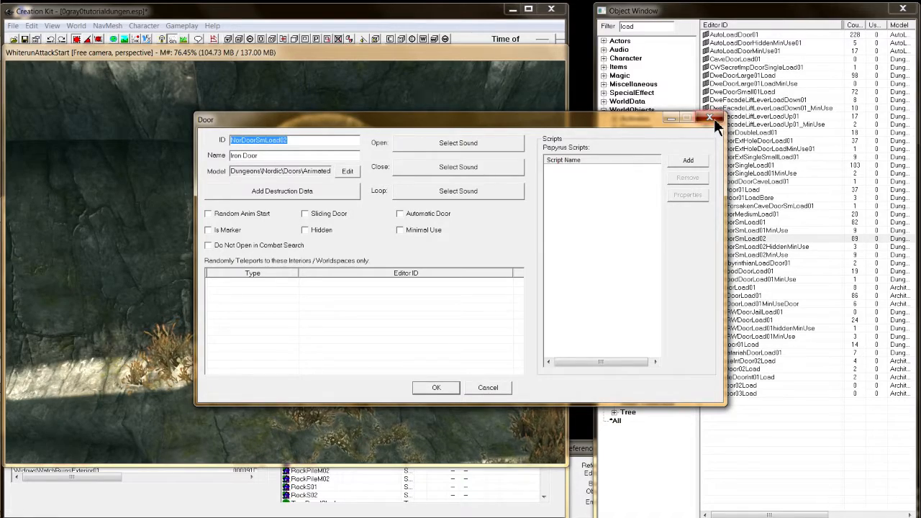
pyautogui.click(711, 118)
pyautogui.moveTo(742, 246); pyautogui.dragTo(389, 369)
pyautogui.keyDown('shift'); pyautogui.moveTo(389, 369); pyautogui.dragTo(374, 366, button='middle'); pyautogui.keyUp('shift')
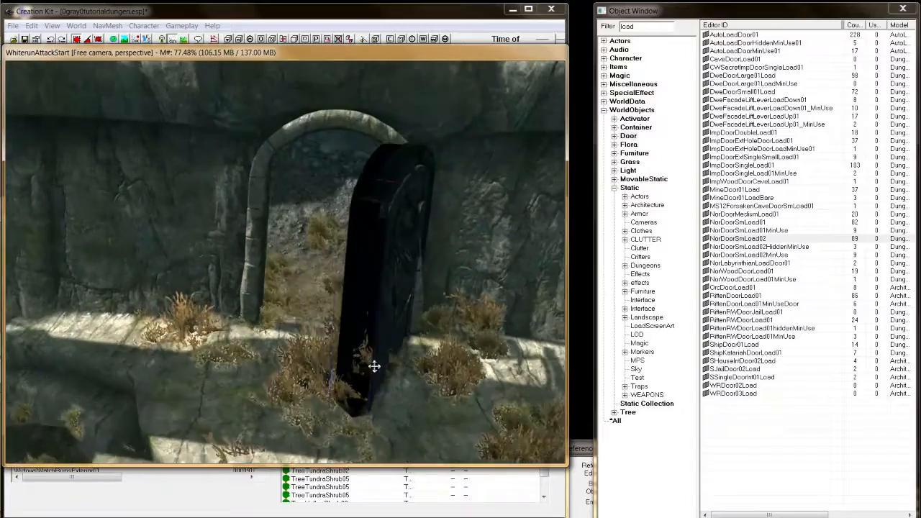
pyautogui.moveTo(374, 366); pyautogui.dragTo(387, 358)
pyautogui.moveTo(387, 358); pyautogui.dragTo(363, 359, button='right')
pyautogui.keyDown('shift'); pyautogui.moveTo(362, 359); pyautogui.dragTo(364, 372, button='middle'); pyautogui.keyUp('shift')
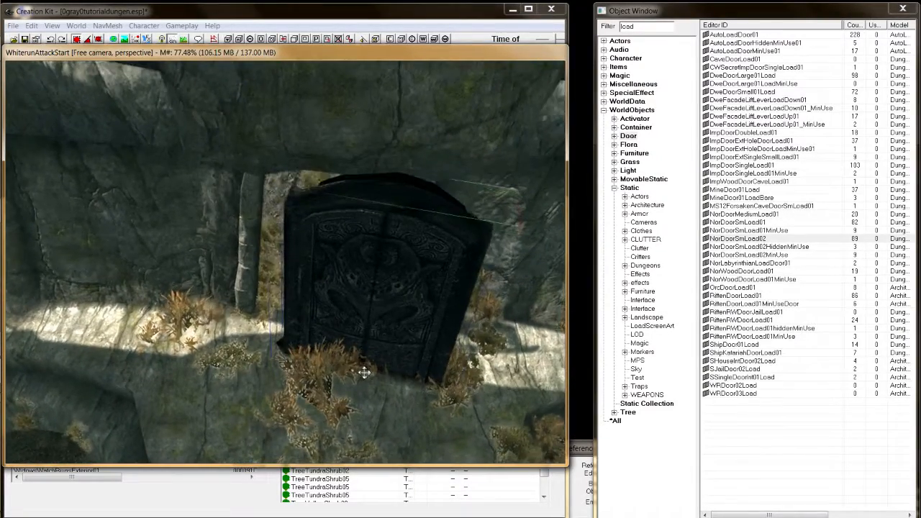
pyautogui.moveTo(377, 359); pyautogui.dragTo(381, 316, button='right')
# Step: Copy the NorDwelling02ExtBaseC entrance piece's Z rotation into the Z rotation of the NorDoorSmLoad02 door
pyautogui.doubleClick(381, 317)
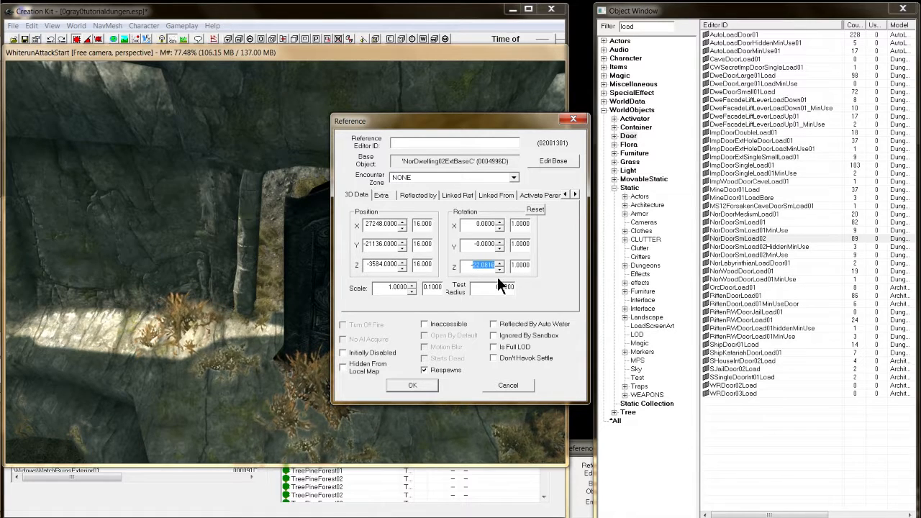
pyautogui.click(424, 388)
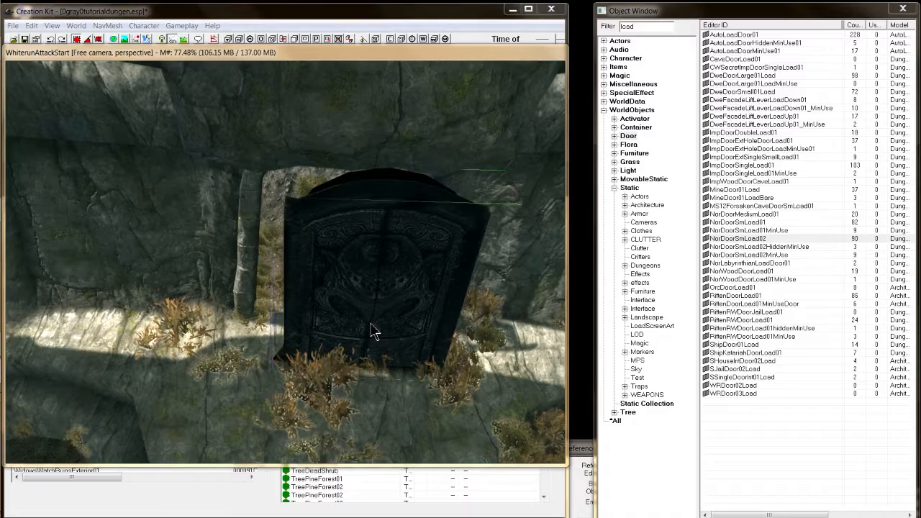
pyautogui.doubleClick(376, 333)
pyautogui.doubleClick(481, 265)
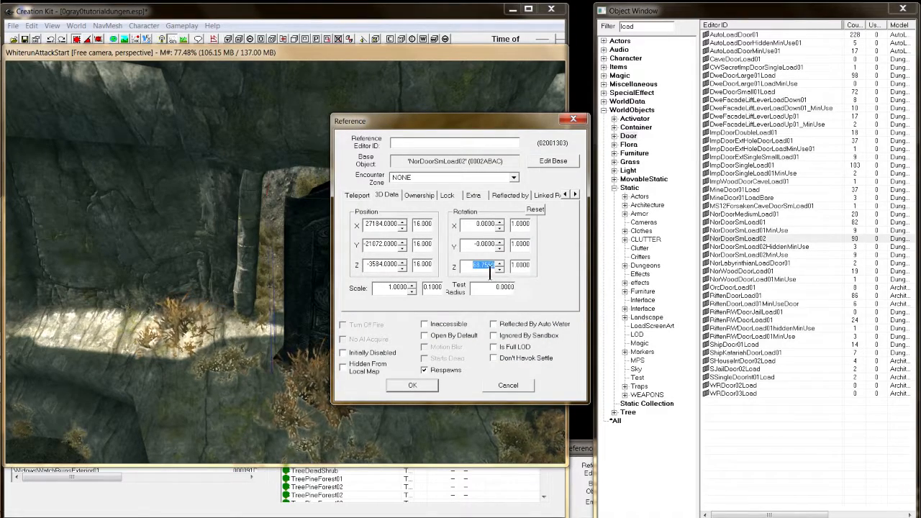
pyautogui.rightClick(490, 269)
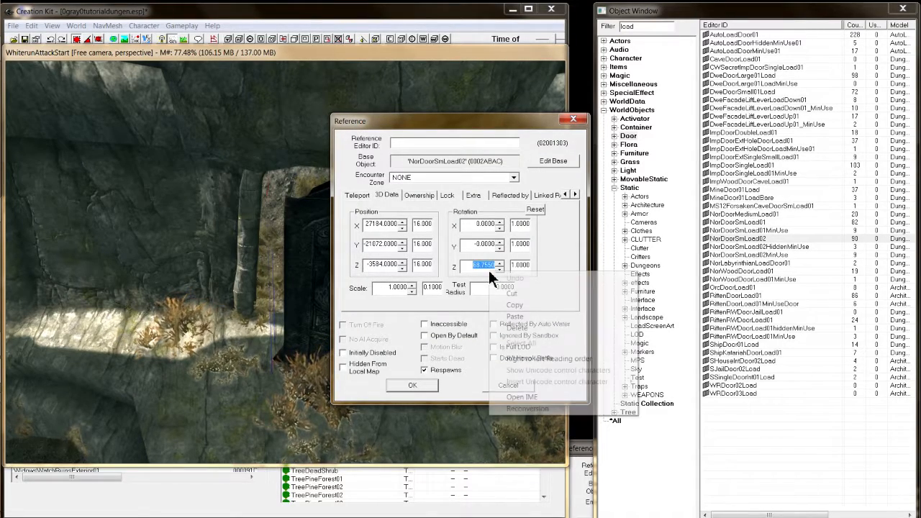
pyautogui.click(514, 317)
pyautogui.click(426, 385)
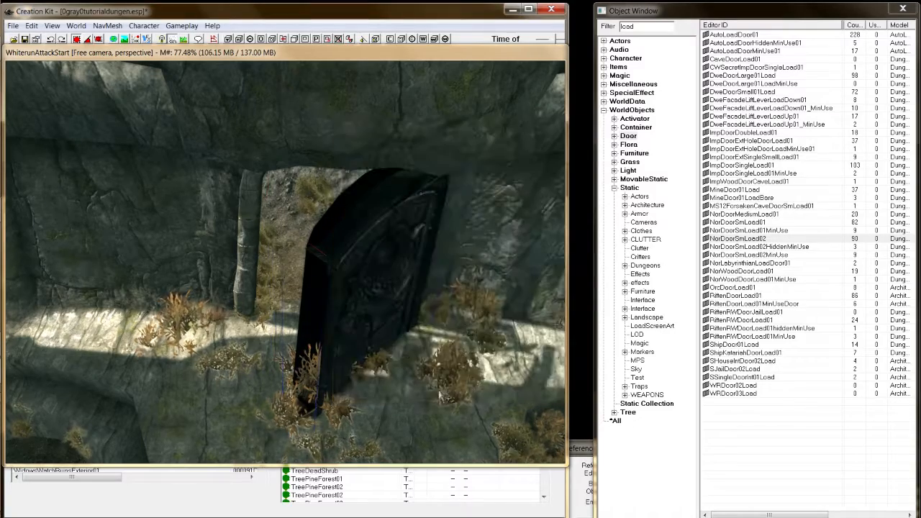
# Step: Turn the door to face out of the entrance and move it into the stone archway
pyautogui.moveTo(390, 289)
pyautogui.keyDown('shift'); pyautogui.mouseDown(button='middle')
pyautogui.moveTo(405, 270)
pyautogui.moveTo(392, 292)
pyautogui.moveTo(375, 284)
pyautogui.mouseUp(button='middle'); pyautogui.keyUp('shift')
pyautogui.moveTo(374, 283); pyautogui.dragTo(407, 288)
pyautogui.keyDown('shift'); pyautogui.moveTo(376, 273); pyautogui.dragTo(392, 258, button='middle'); pyautogui.keyUp('shift')
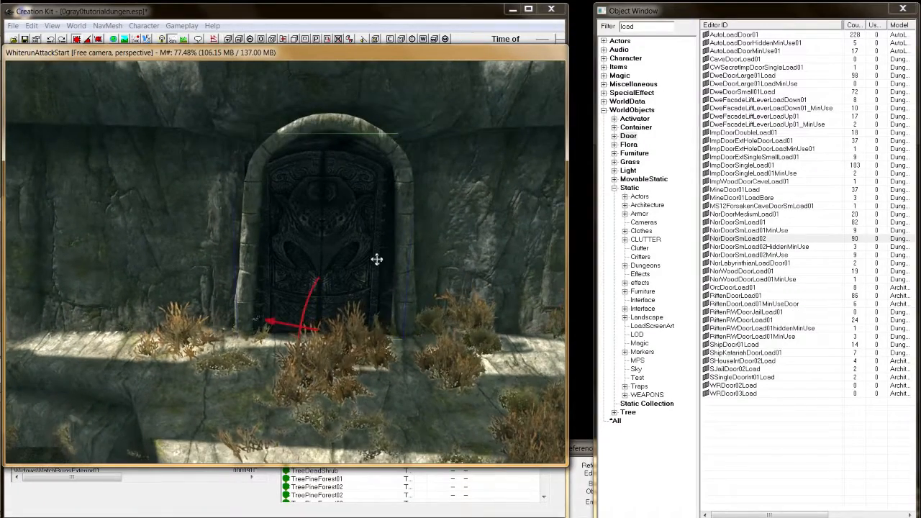
# Step: Shift the NorDoorSmLoad02 door sideways to centre it in the stone archway and inspect the fit from above
pyautogui.moveTo(392, 258); pyautogui.dragTo(408, 259)
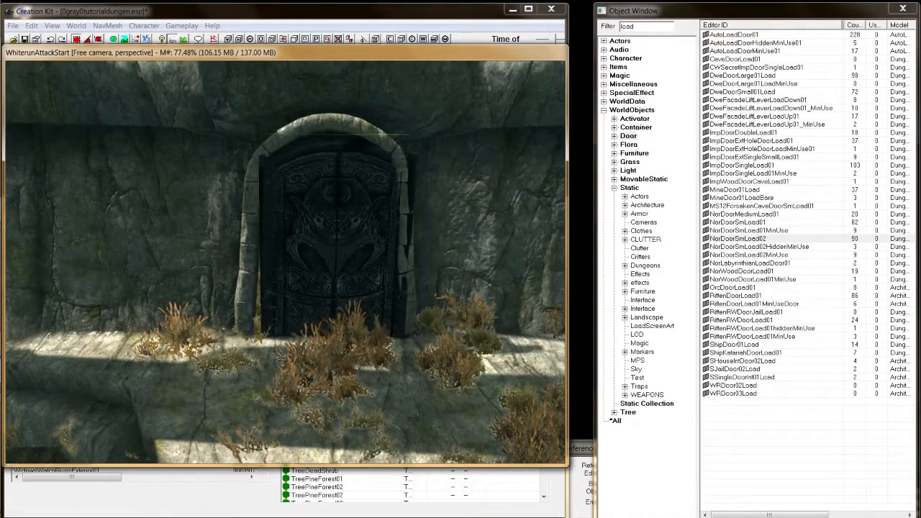
pyautogui.moveTo(378, 252)
pyautogui.keyDown('shift'); pyautogui.mouseDown(button='middle')
pyautogui.moveTo(432, 259)
pyautogui.moveTo(435, 277)
pyautogui.moveTo(382, 257)
pyautogui.moveTo(381, 222)
pyautogui.moveTo(378, 267)
pyautogui.mouseUp(button='middle'); pyautogui.keyUp('shift')
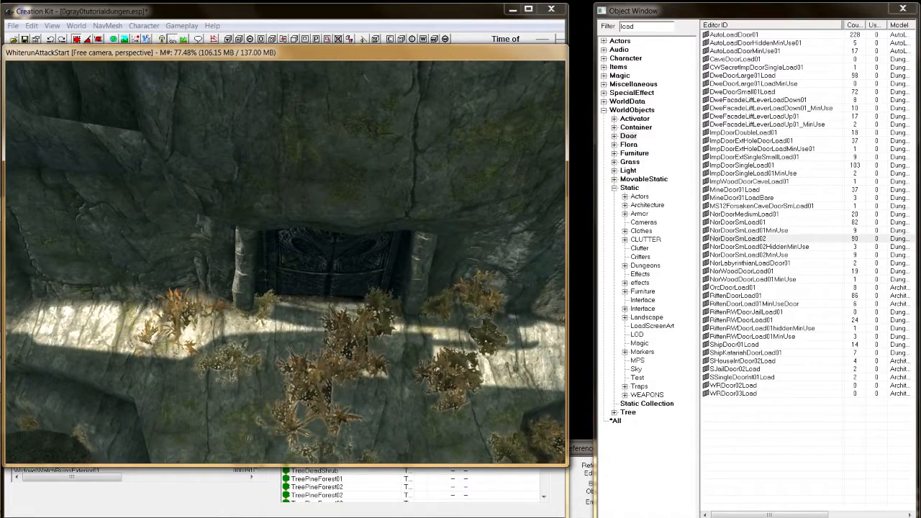
pyautogui.keyDown('shift'); pyautogui.moveTo(380, 260); pyautogui.dragTo(473, 242, button='middle'); pyautogui.keyUp('shift')
pyautogui.keyDown('shift'); pyautogui.moveTo(360, 266); pyautogui.dragTo(327, 252, button='middle'); pyautogui.keyUp('shift')
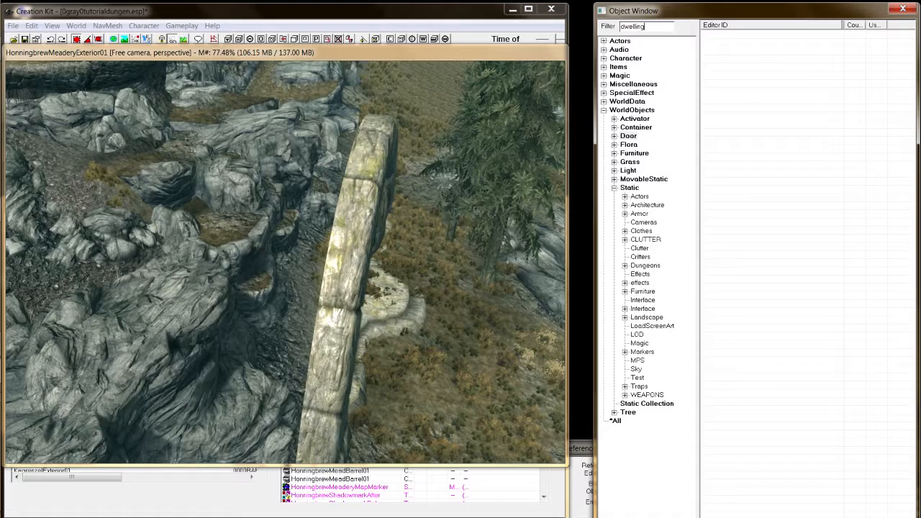
# Step: Filter the static dungeon objects for "dwelling", place NorDwelling02ExtBaseB behind the entrance arch and turn it roughly parallel
pyautogui.click(645, 265)
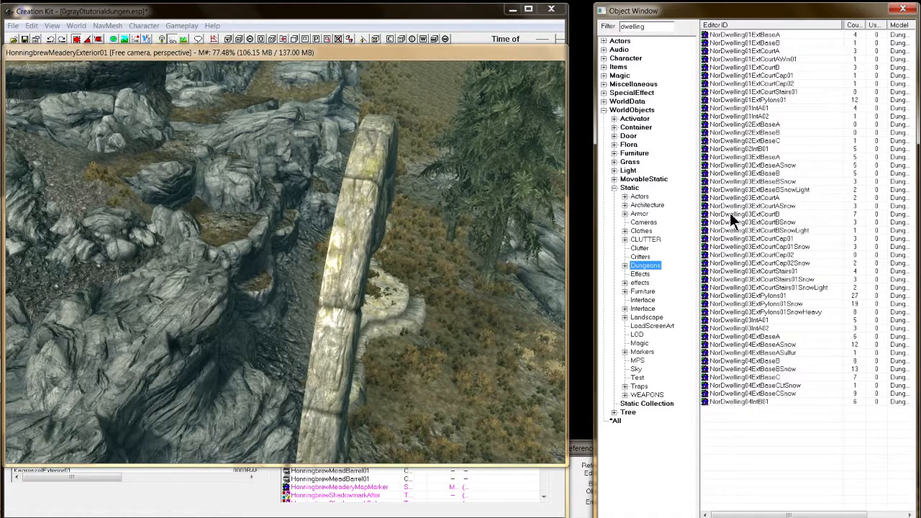
pyautogui.click(766, 134)
pyautogui.moveTo(268, 341); pyautogui.dragTo(268, 341)
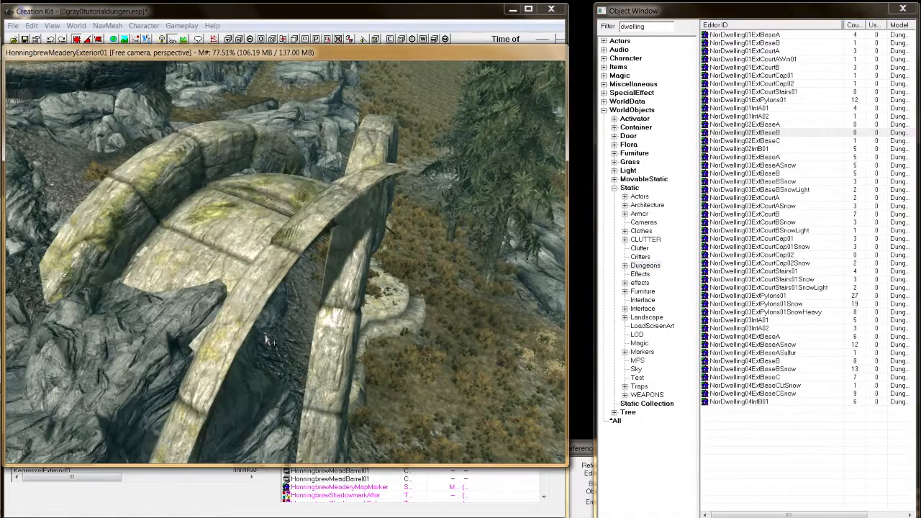
pyautogui.moveTo(250, 301); pyautogui.dragTo(249, 298, button='right')
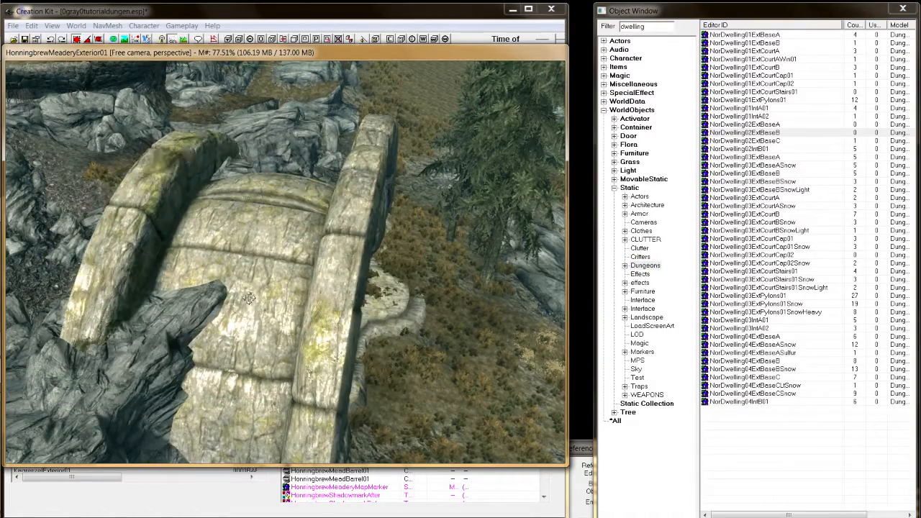
# Step: Adjust the height of the NorDwelling02ExtBaseB piece behind the entrance and set its Z rotation to 22.0816
pyautogui.keyDown('shift'); pyautogui.moveTo(249, 298); pyautogui.dragTo(295, 202, button='middle'); pyautogui.keyUp('shift')
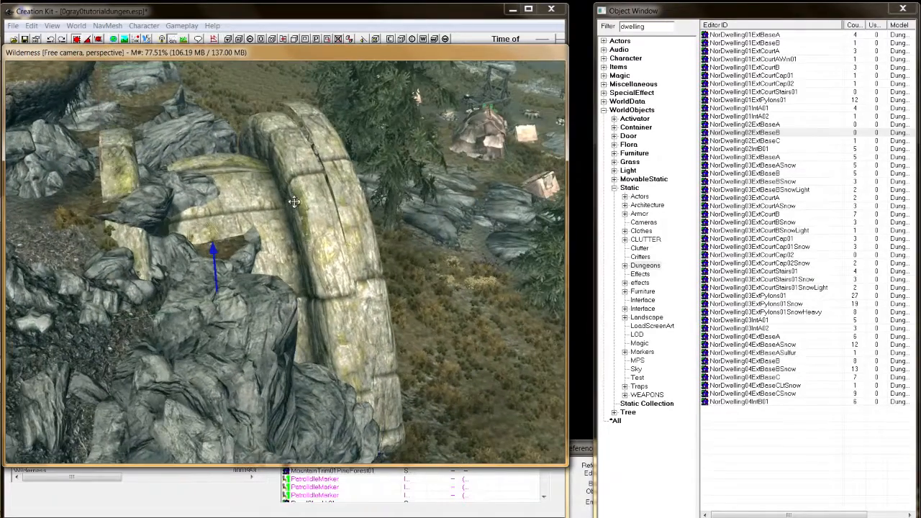
pyautogui.moveTo(294, 202); pyautogui.dragTo(294, 187)
pyautogui.keyDown('shift'); pyautogui.moveTo(294, 188); pyautogui.dragTo(292, 183, button='middle'); pyautogui.keyUp('shift')
pyautogui.doubleClick(293, 183)
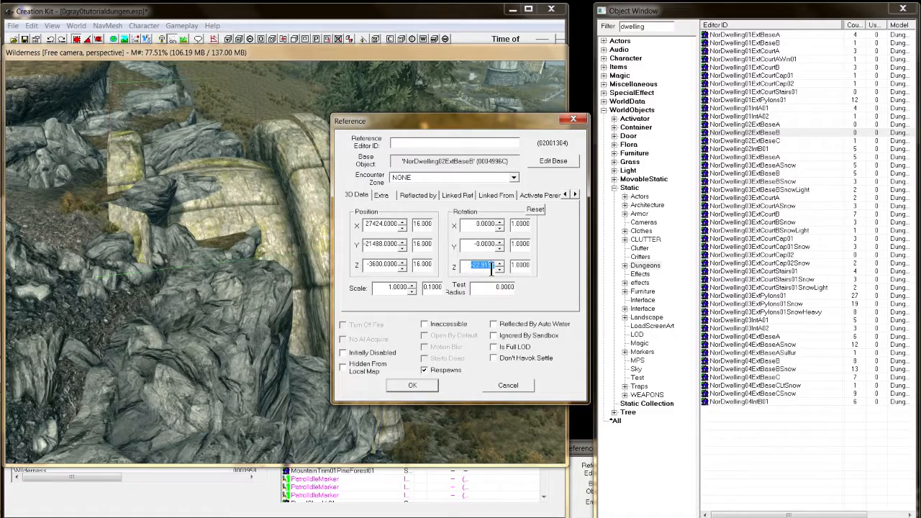
pyautogui.rightClick(491, 269)
pyautogui.click(515, 315)
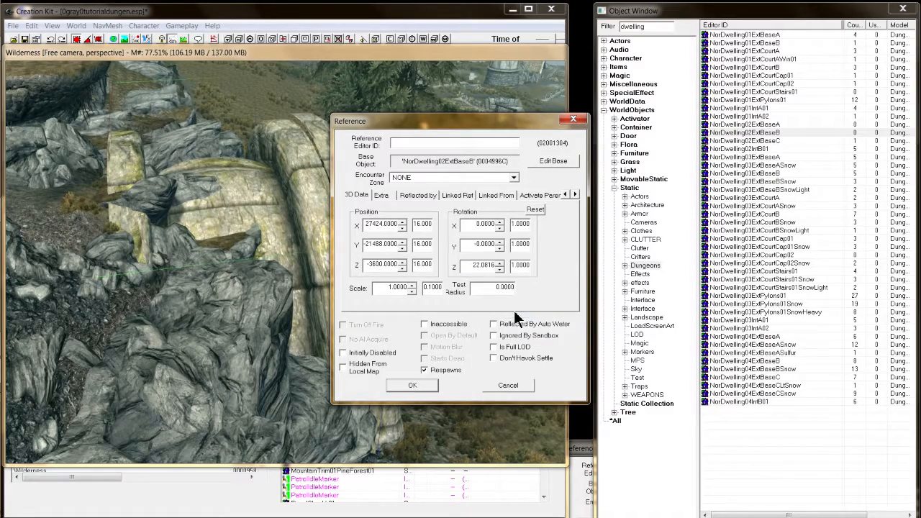
pyautogui.click(428, 389)
# Step: Try to turn the NorDwelling02ExtBaseB piece parallel to the entrance arch and fit it against the back, and delete the piece
pyautogui.keyDown('shift'); pyautogui.moveTo(340, 312); pyautogui.dragTo(257, 232, button='middle'); pyautogui.keyUp('shift')
pyautogui.moveTo(258, 233); pyautogui.dragTo(311, 232, button='right')
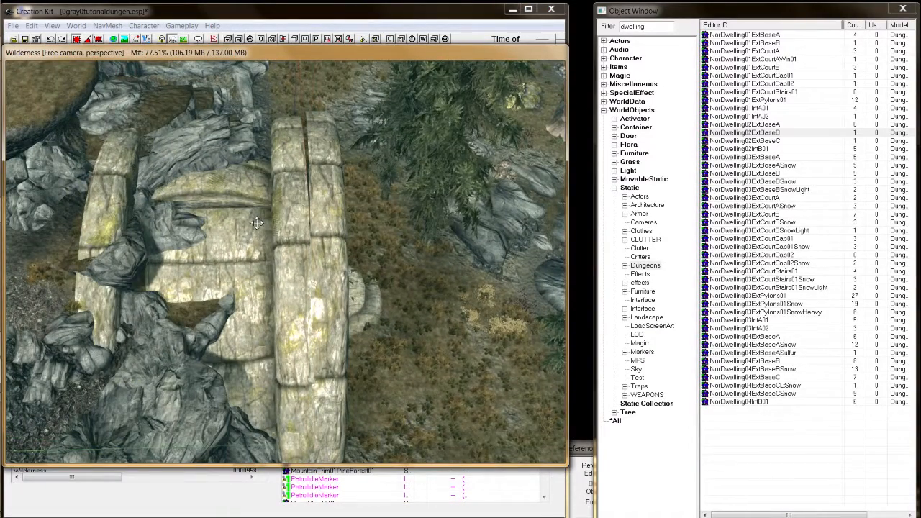
pyautogui.keyDown('shift'); pyautogui.moveTo(257, 223); pyautogui.dragTo(338, 242, button='middle'); pyautogui.keyUp('shift')
pyautogui.moveTo(226, 172); pyautogui.dragTo(229, 187)
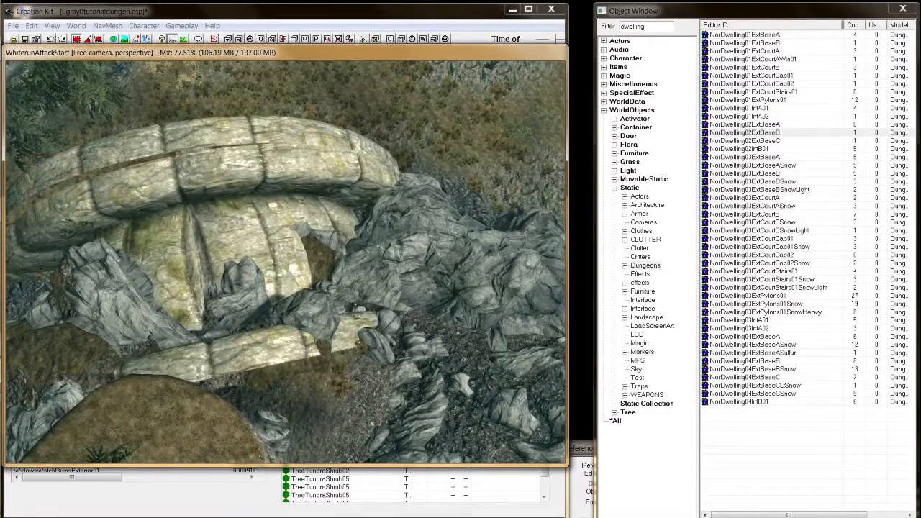
pyautogui.moveTo(229, 187); pyautogui.dragTo(238, 187, button='right')
pyautogui.keyDown('shift'); pyautogui.moveTo(230, 163); pyautogui.dragTo(197, 259, button='middle'); pyautogui.keyUp('shift')
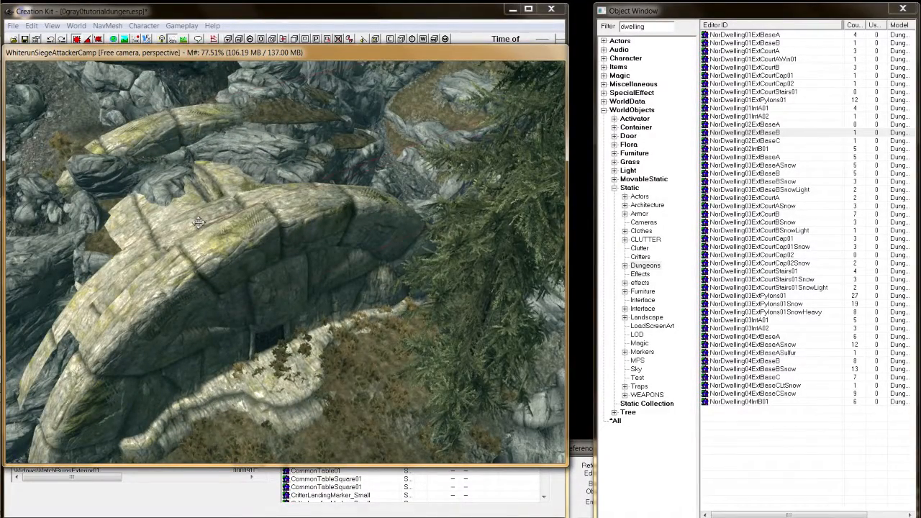
pyautogui.moveTo(198, 223)
pyautogui.keyDown('shift'); pyautogui.mouseDown(button='middle')
pyautogui.moveTo(189, 205)
pyautogui.moveTo(204, 225)
pyautogui.mouseUp(button='middle'); pyautogui.keyUp('shift')
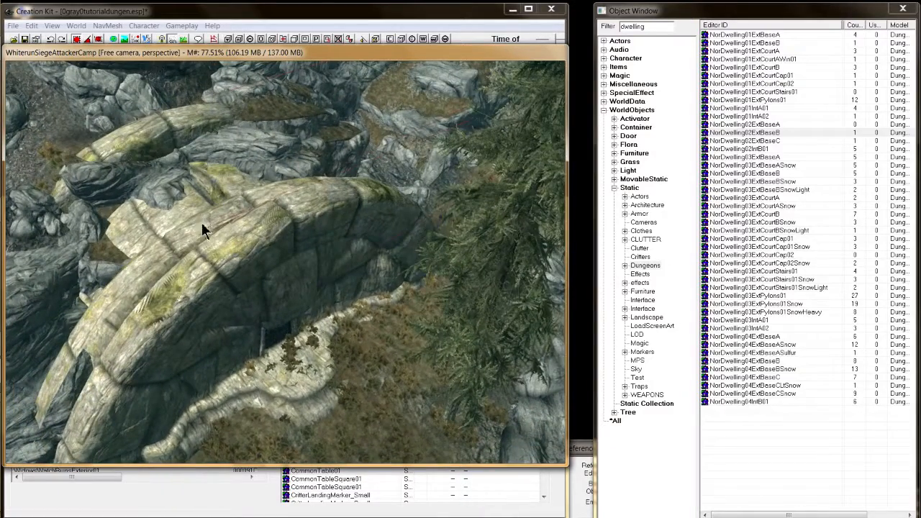
pyautogui.press('Delete')
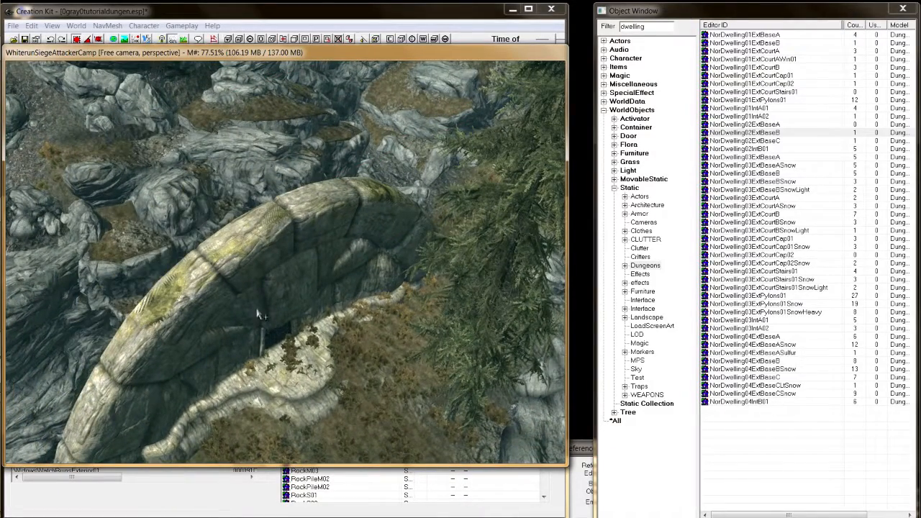
# Step: Lower the NorDwelling02ExtBaseC entrance slightly while viewing it from the front
pyautogui.keyDown('shift'); pyautogui.moveTo(276, 334); pyautogui.dragTo(265, 332, button='middle'); pyautogui.keyUp('shift')
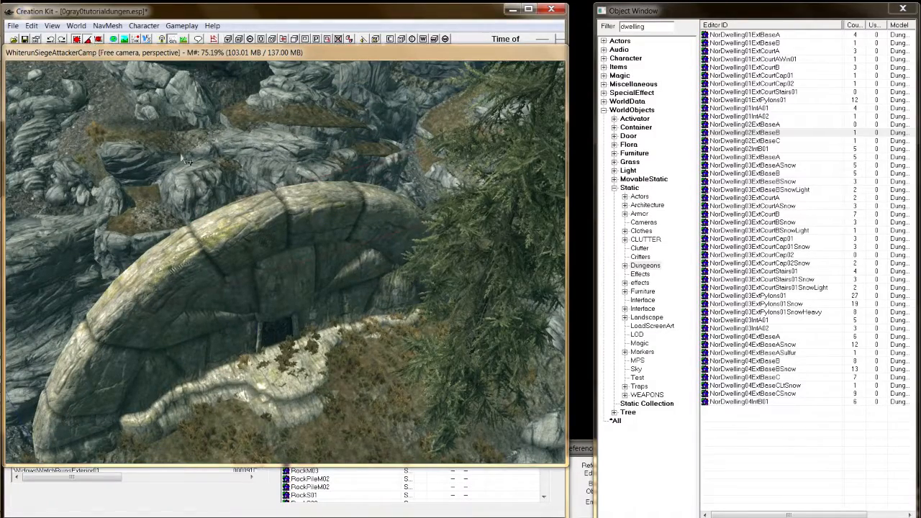
pyautogui.hotkey('ctrl', 'z')
pyautogui.moveTo(271, 238); pyautogui.dragTo(227, 236, button='right')
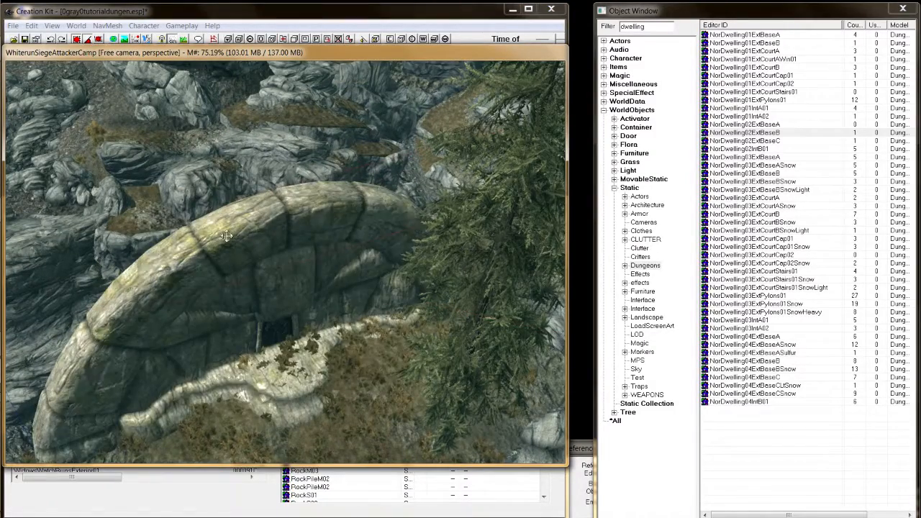
pyautogui.keyDown('shift'); pyautogui.moveTo(227, 236); pyautogui.dragTo(193, 213, button='middle'); pyautogui.keyUp('shift')
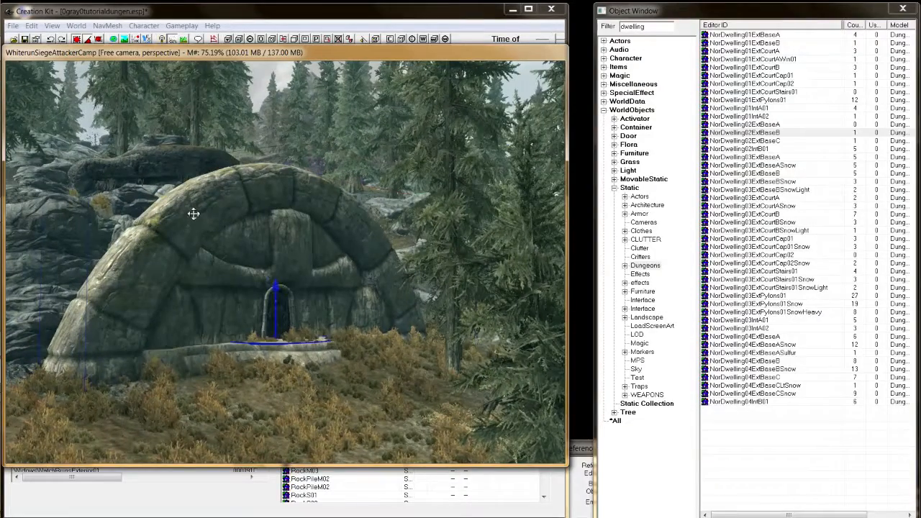
pyautogui.moveTo(194, 214); pyautogui.dragTo(195, 218)
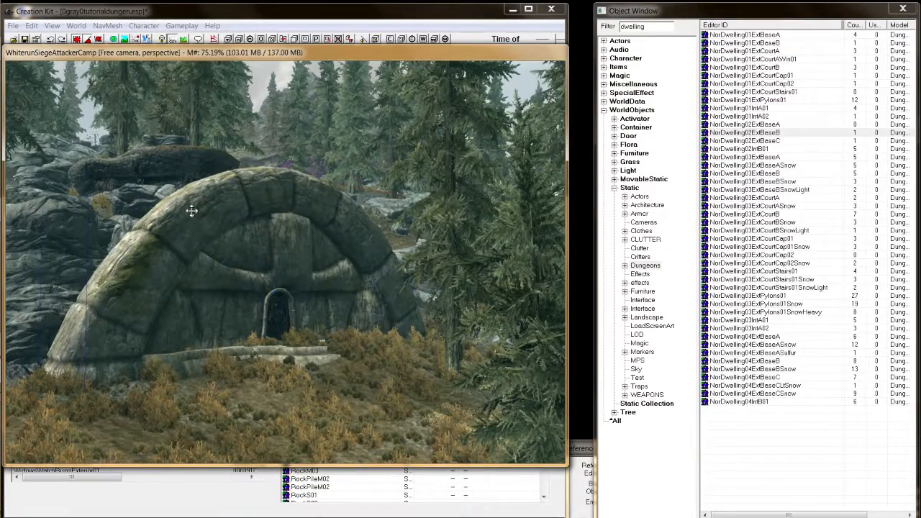
# Step: Place a new NorDwelling02ExtBaseB piece behind the entrance arch, turn it toward the arch's direction and position it close to the back
pyautogui.keyDown('shift'); pyautogui.moveTo(191, 210); pyautogui.dragTo(225, 243, button='middle'); pyautogui.keyUp('shift')
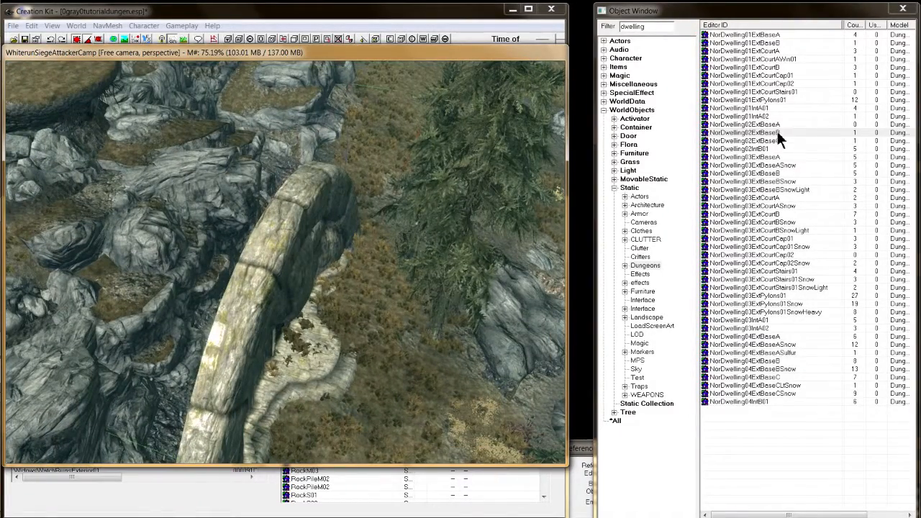
pyautogui.keyDown('shift'); pyautogui.moveTo(191, 299); pyautogui.dragTo(194, 314, button='middle'); pyautogui.keyUp('shift')
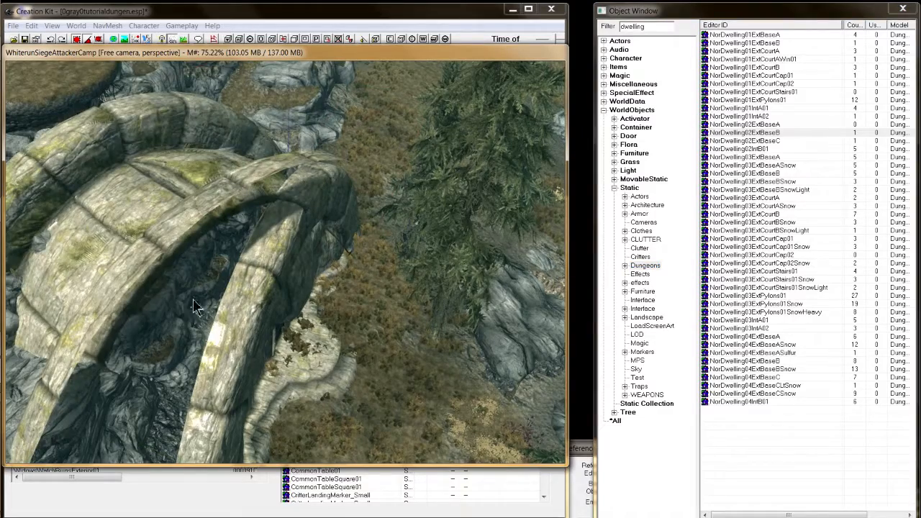
pyautogui.moveTo(191, 307); pyautogui.dragTo(231, 307, button='right')
pyautogui.press('shift')
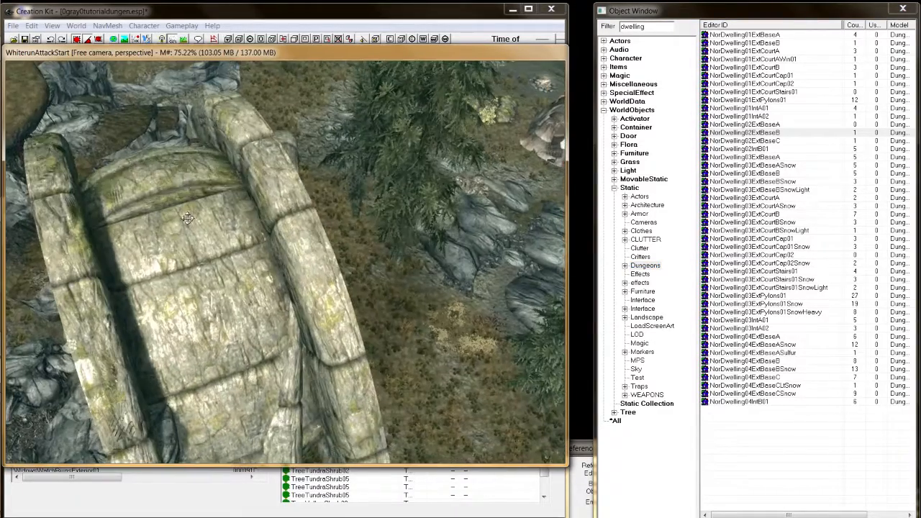
pyautogui.moveTo(185, 227); pyautogui.dragTo(135, 210)
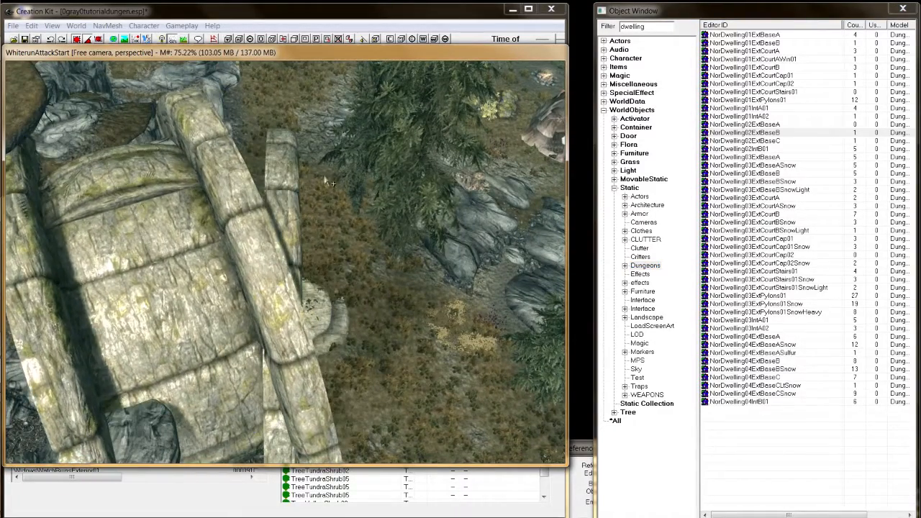
# Step: Check the entrance piece's Z rotation and try a Z rotation of 22 on the NorDwelling02ExtBaseB piece
pyautogui.doubleClick(294, 185)
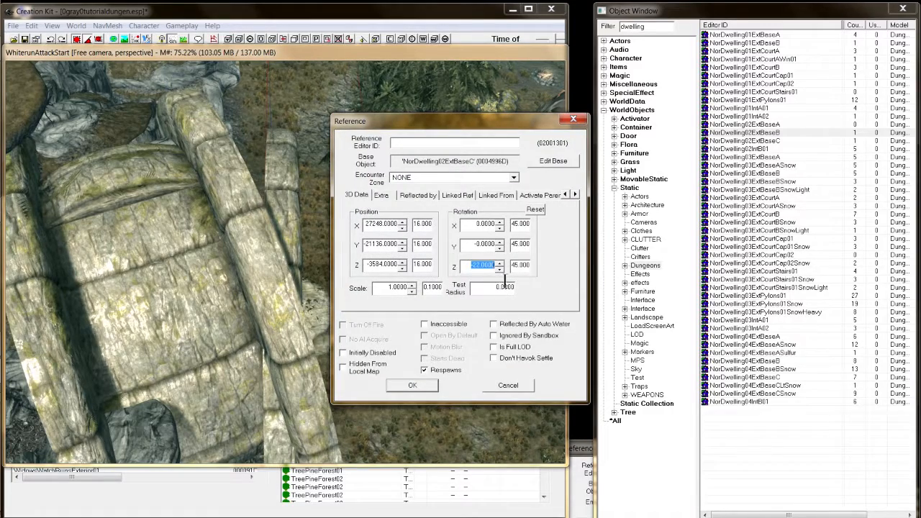
pyautogui.click(511, 386)
pyautogui.doubleClick(248, 340)
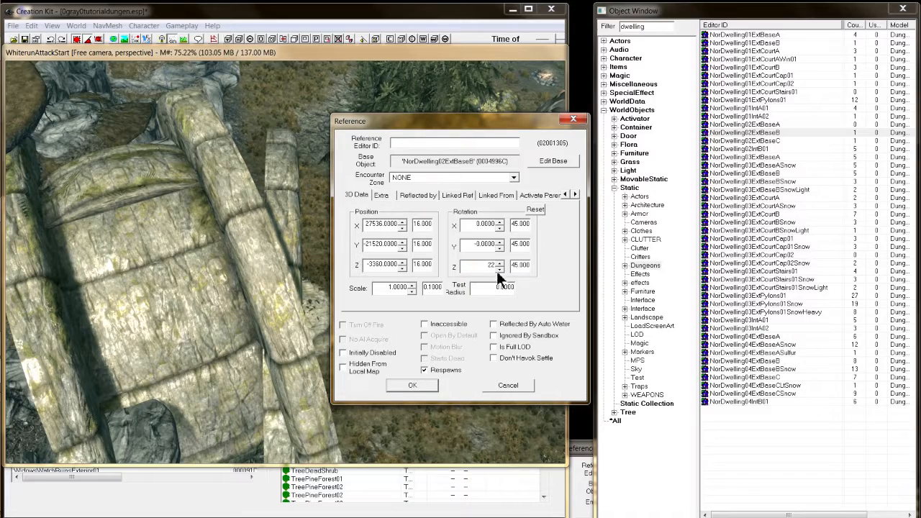
pyautogui.click(431, 385)
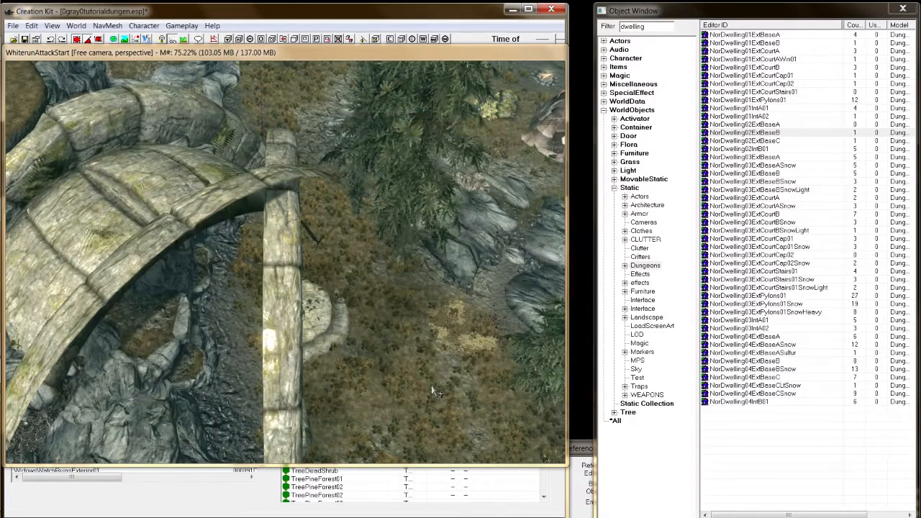
# Step: Recheck the entrance piece's Z rotation and match the NorDwelling02ExtBaseB piece to it at -22
pyautogui.doubleClick(305, 305)
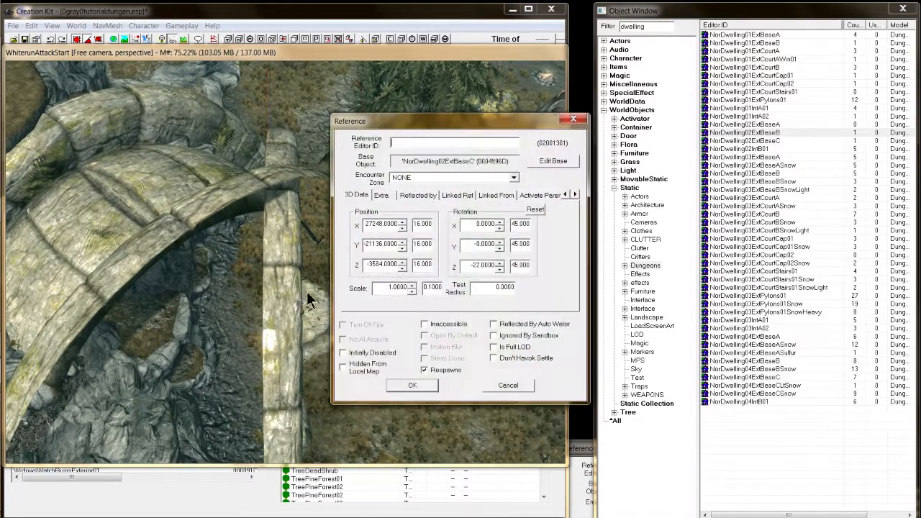
pyautogui.click(507, 385)
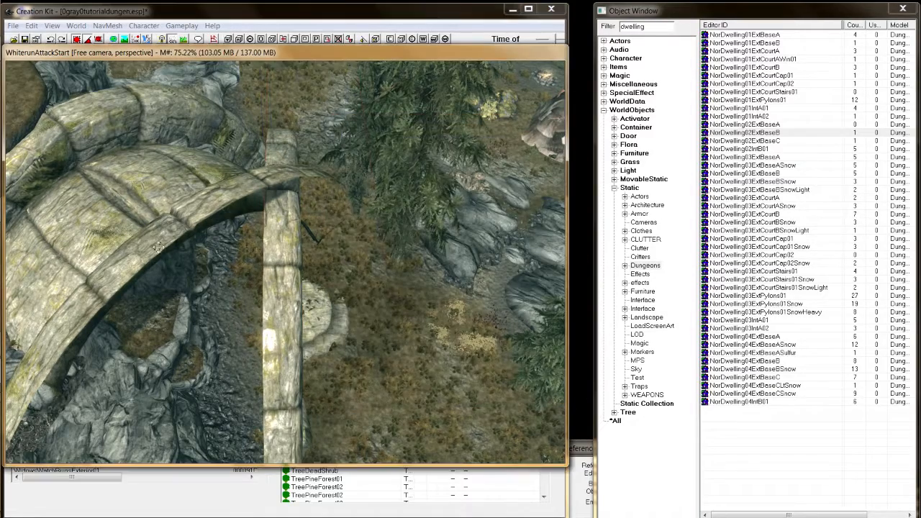
pyautogui.doubleClick(298, 349)
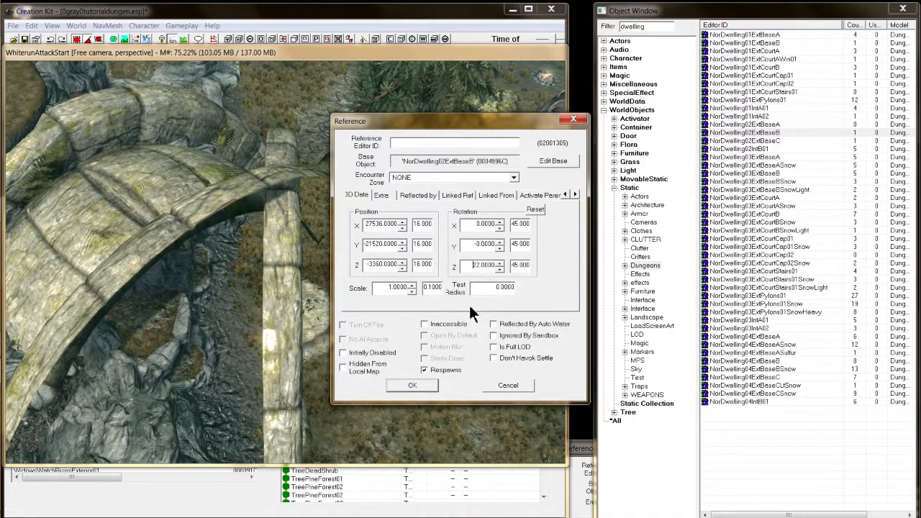
pyautogui.click(413, 385)
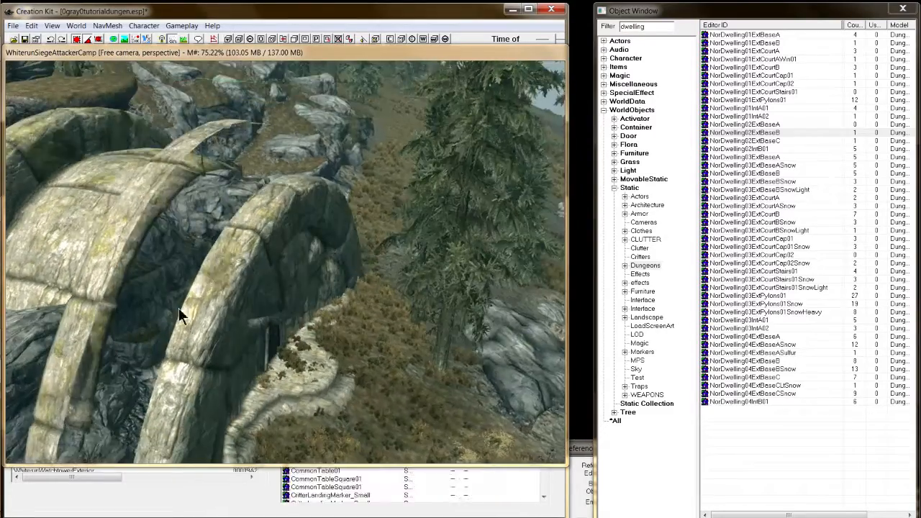
# Step: Lower the NorDwelling02ExtBaseB piece and slide it flush against the back of the entrance arch
pyautogui.keyDown('shift'); pyautogui.moveTo(179, 308); pyautogui.dragTo(208, 326, button='middle'); pyautogui.keyUp('shift')
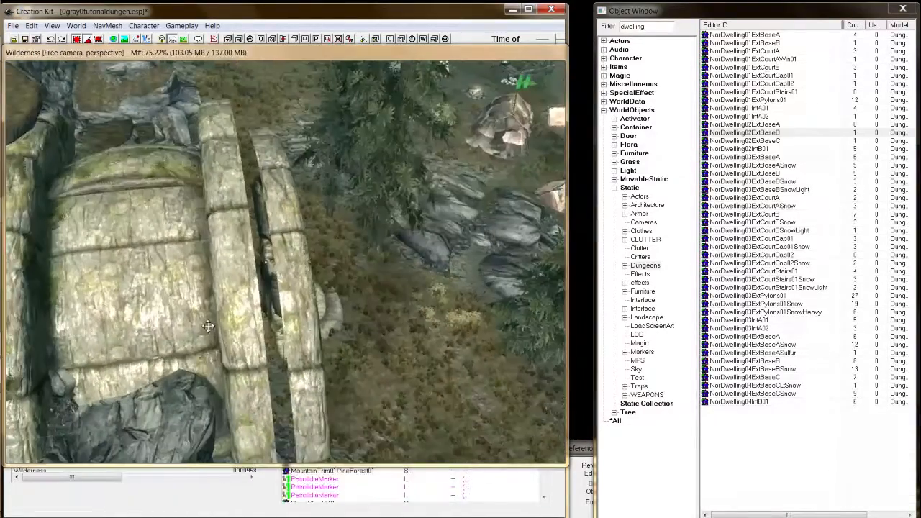
pyautogui.moveTo(216, 314); pyautogui.dragTo(238, 325)
pyautogui.keyDown('shift'); pyautogui.moveTo(238, 325); pyautogui.dragTo(293, 267, button='middle'); pyautogui.keyUp('shift')
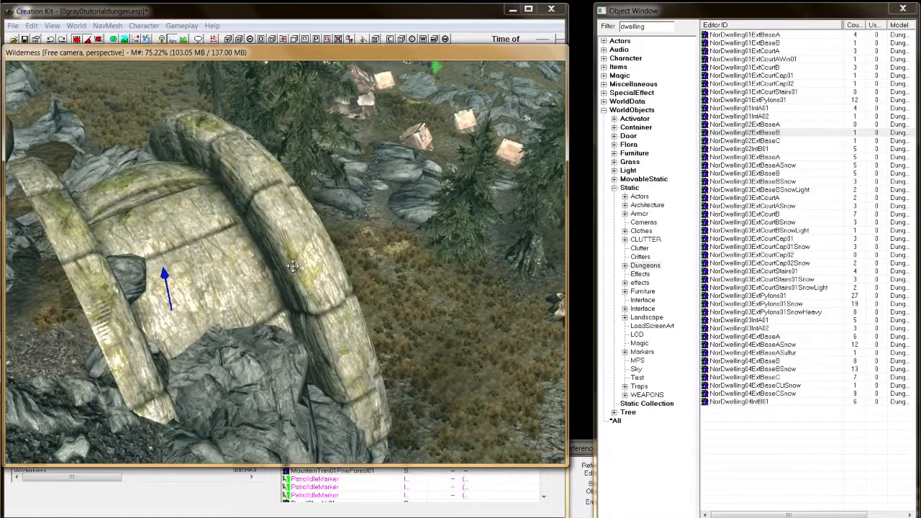
pyautogui.moveTo(293, 267); pyautogui.dragTo(296, 286)
pyautogui.keyDown('shift'); pyautogui.moveTo(296, 286); pyautogui.dragTo(265, 298, button='middle'); pyautogui.keyUp('shift')
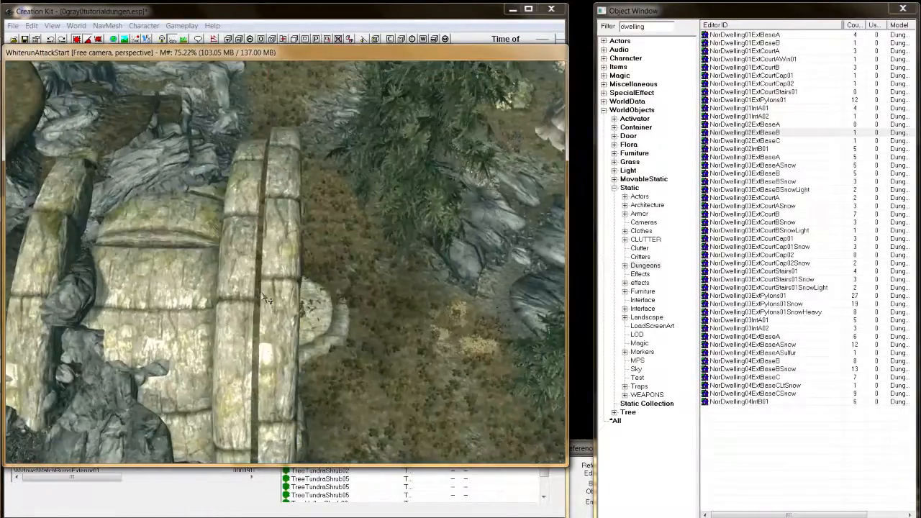
pyautogui.moveTo(258, 301); pyautogui.dragTo(269, 279)
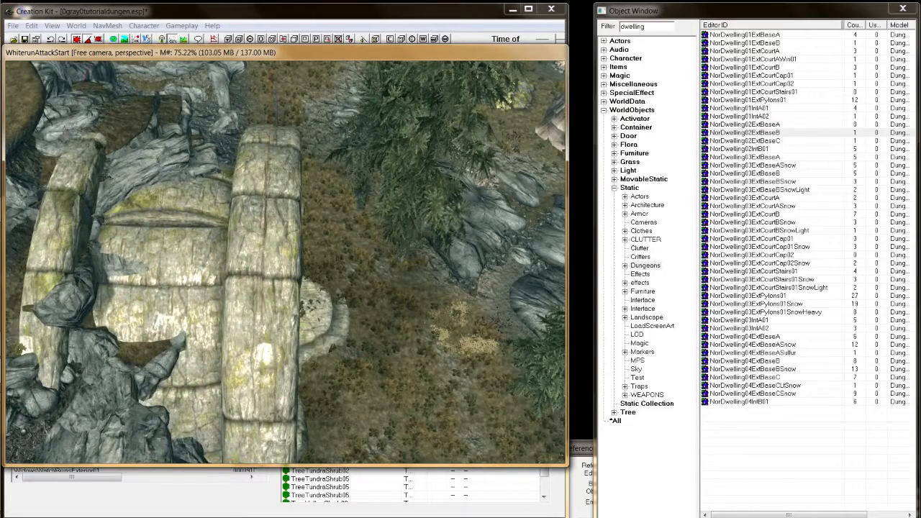
# Step: Fine-tune the height and alignment of the NorDwelling02ExtBaseB piece behind the arch and inspect the entrance from the front
pyautogui.keyDown('shift'); pyautogui.moveTo(255, 262); pyautogui.dragTo(189, 309, button='middle'); pyautogui.keyUp('shift')
pyautogui.press('z')
pyautogui.moveTo(189, 310); pyautogui.dragTo(190, 318)
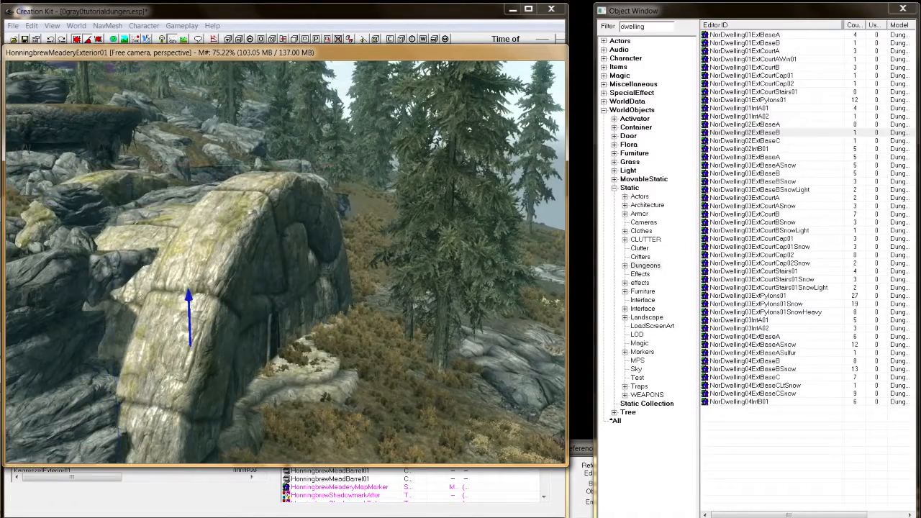
pyautogui.keyDown('shift'); pyautogui.moveTo(216, 200); pyautogui.dragTo(266, 223, button='middle'); pyautogui.keyUp('shift')
pyautogui.moveTo(265, 222); pyautogui.dragTo(269, 223)
pyautogui.keyDown('shift'); pyautogui.moveTo(236, 249); pyautogui.dragTo(212, 249, button='middle'); pyautogui.keyUp('shift')
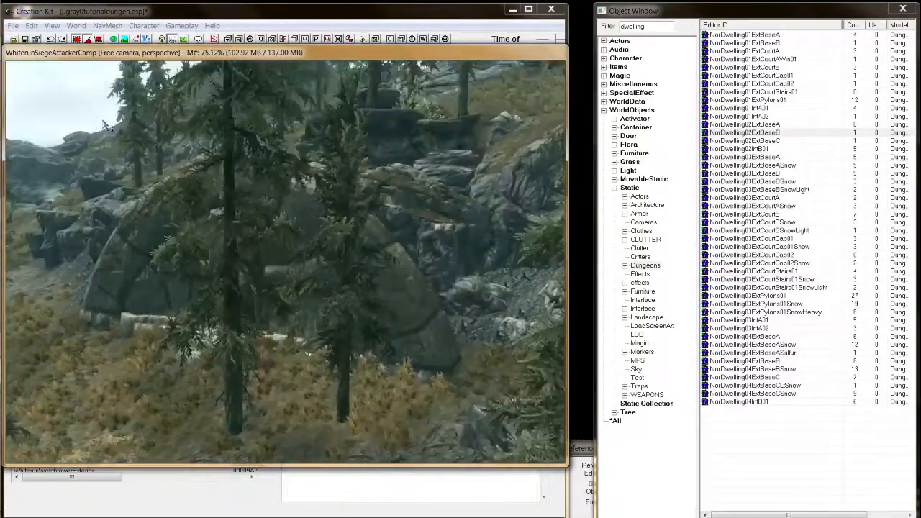
# Step: Enable teleport on the dungeon's NorDoorSmLoad02 load door and link it to the load door in the exterior entrance
pyautogui.keyDown('shift'); pyautogui.moveTo(108, 126); pyautogui.dragTo(157, 135, button='middle'); pyautogui.keyUp('shift')
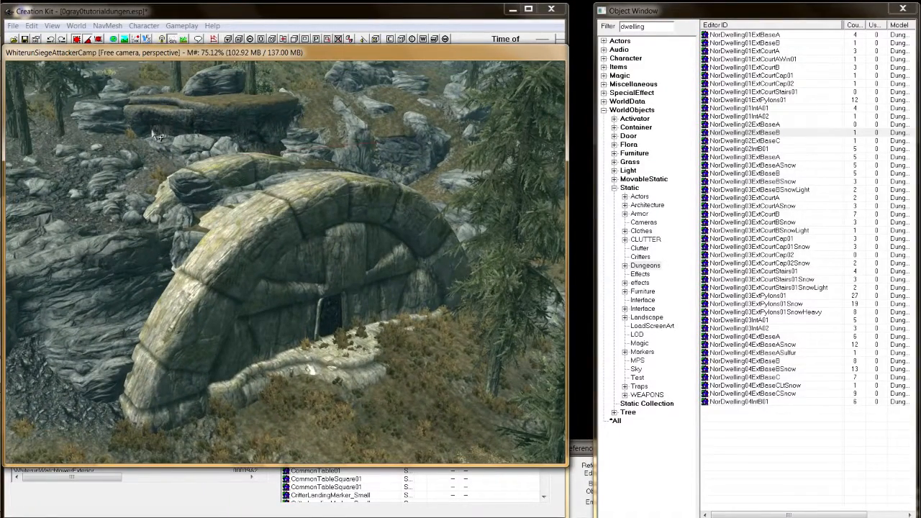
pyautogui.scroll(-2, 376, 279)
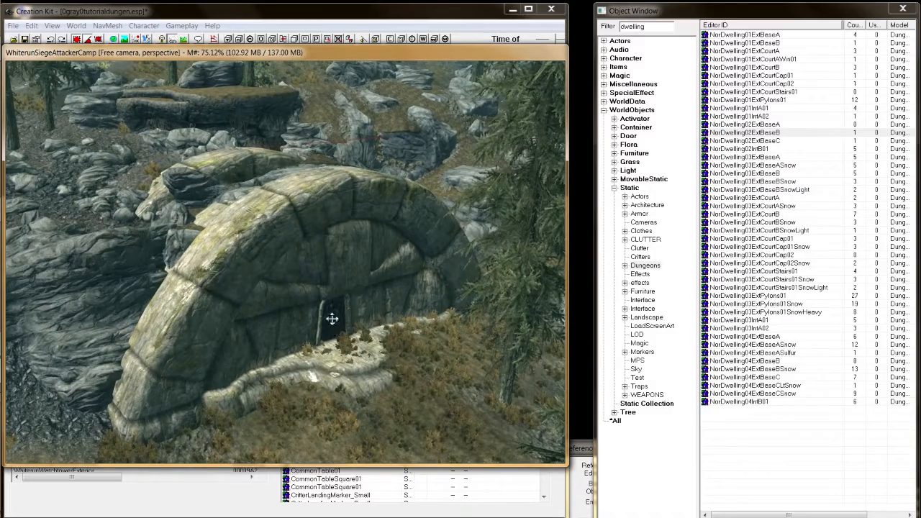
pyautogui.keyDown('shift'); pyautogui.moveTo(329, 376); pyautogui.dragTo(225, 228, button='middle'); pyautogui.keyUp('shift')
pyautogui.scroll(3, 287, 298)
pyautogui.scroll(5, 220, 228)
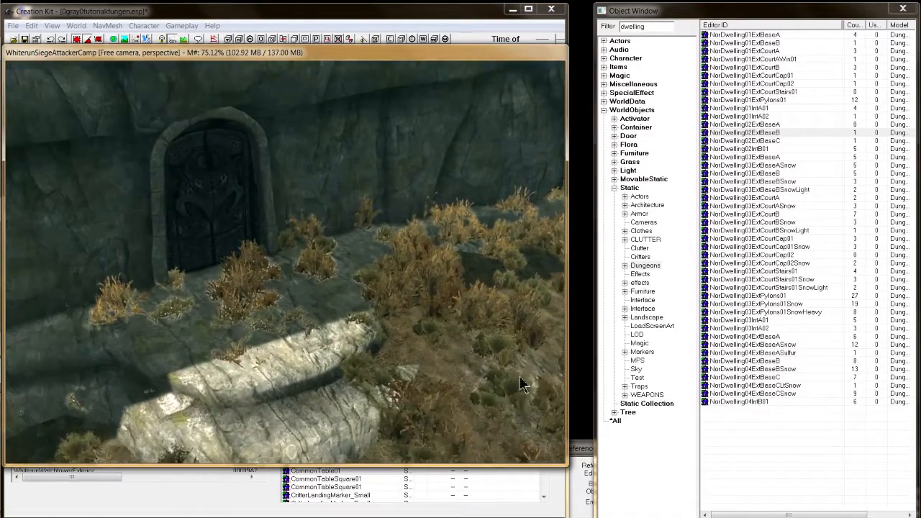
pyautogui.moveTo(581, 454); pyautogui.dragTo(543, 171)
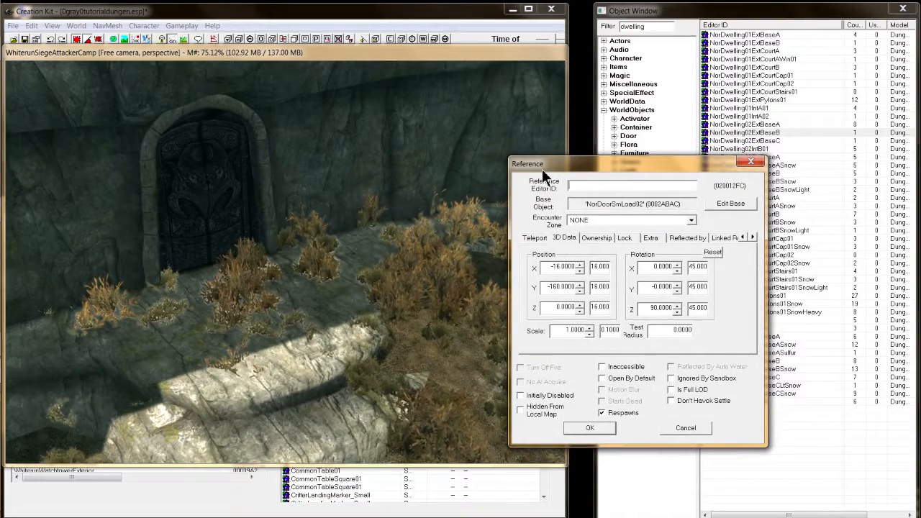
pyautogui.click(535, 238)
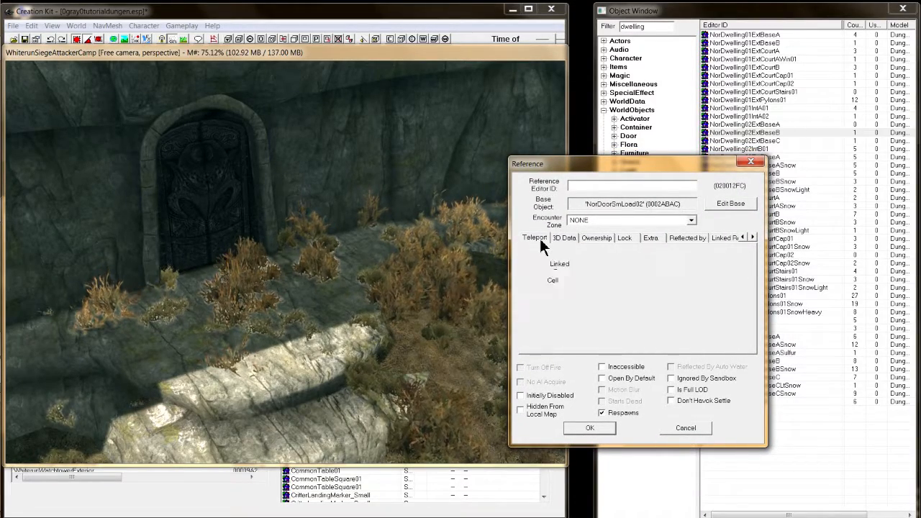
pyautogui.click(536, 251)
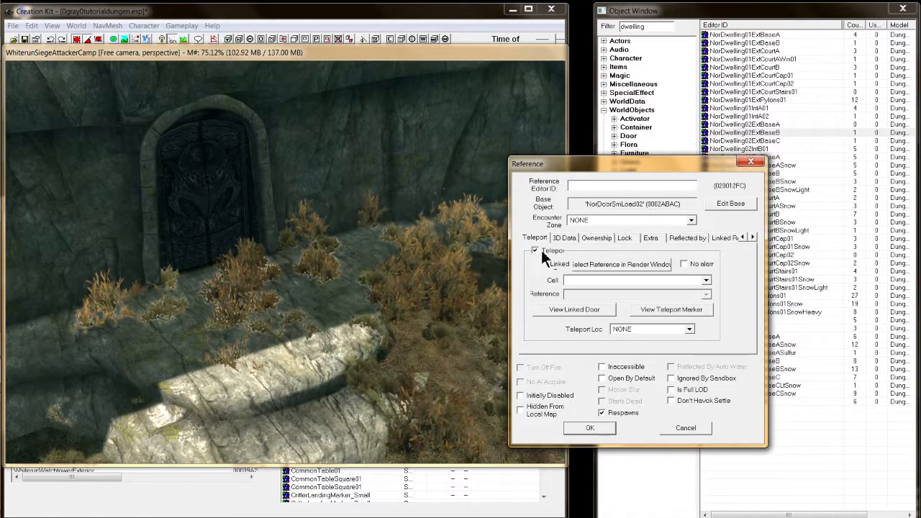
pyautogui.click(602, 266)
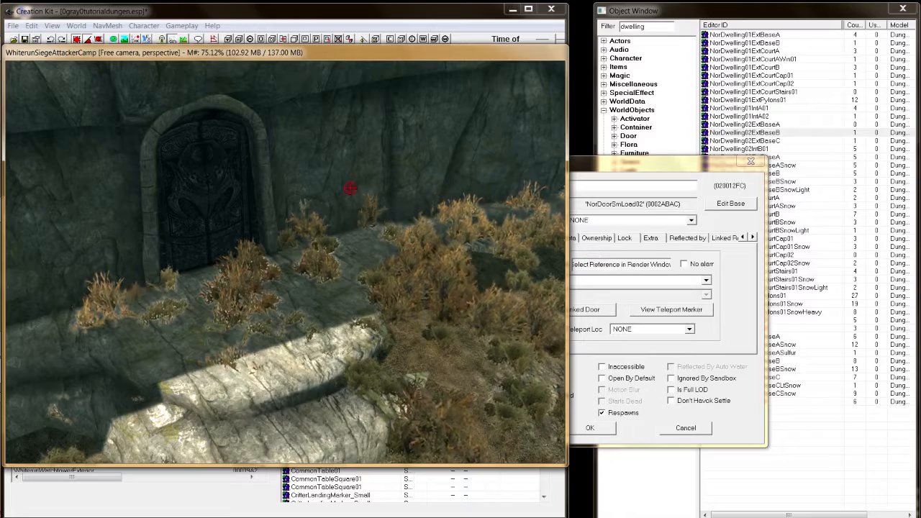
pyautogui.click(206, 182)
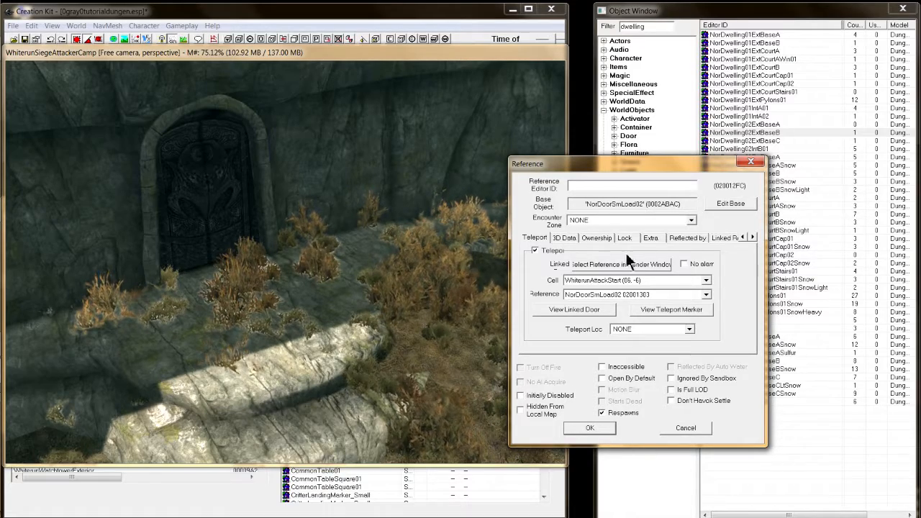
pyautogui.click(601, 429)
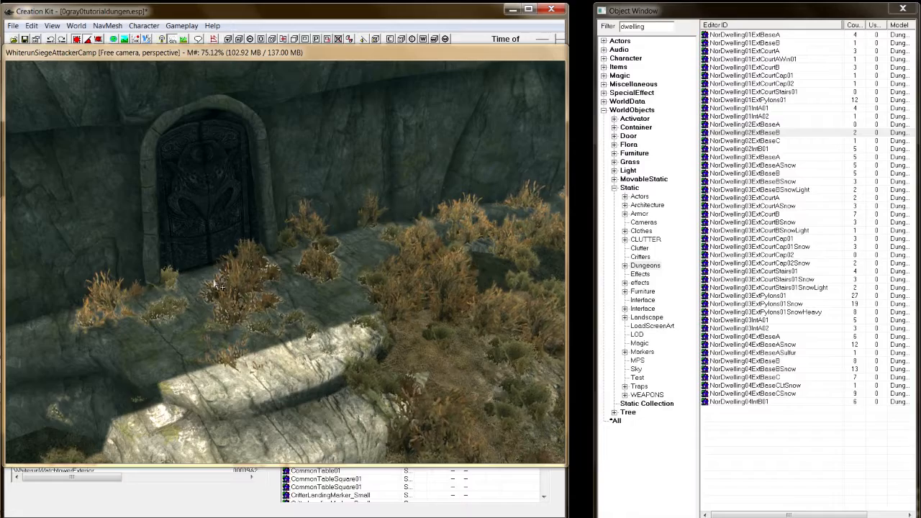
# Step: Move the exterior door's teleport marker out in front of the doorway and rotate it to face away from the door
pyautogui.click(223, 223)
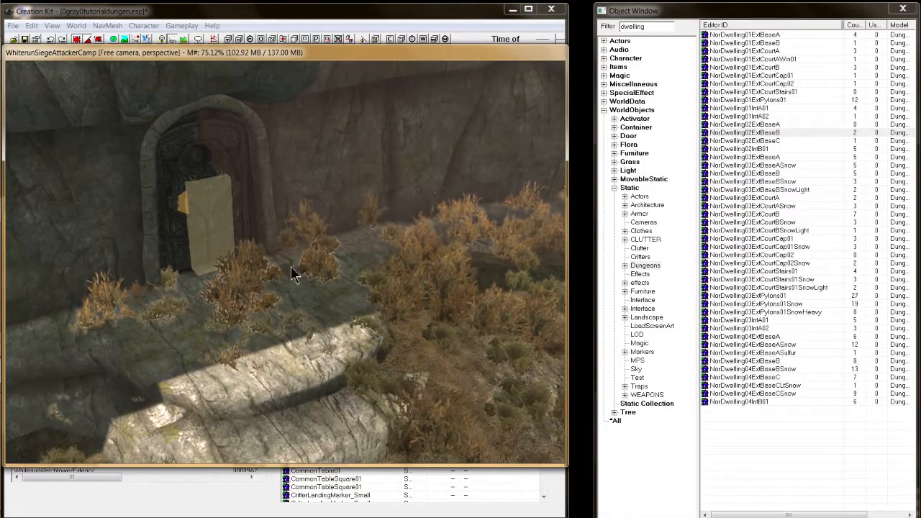
pyautogui.scroll(-5, 227, 242)
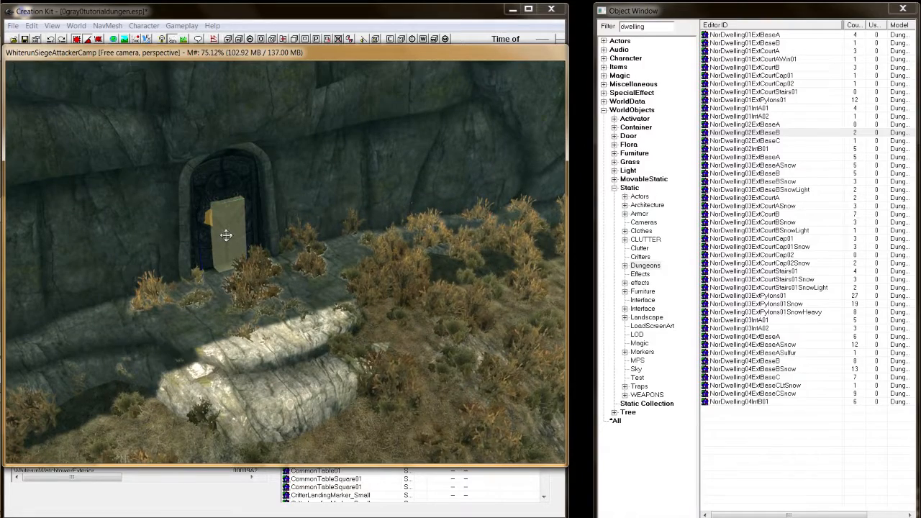
pyautogui.moveTo(227, 240); pyautogui.dragTo(259, 266)
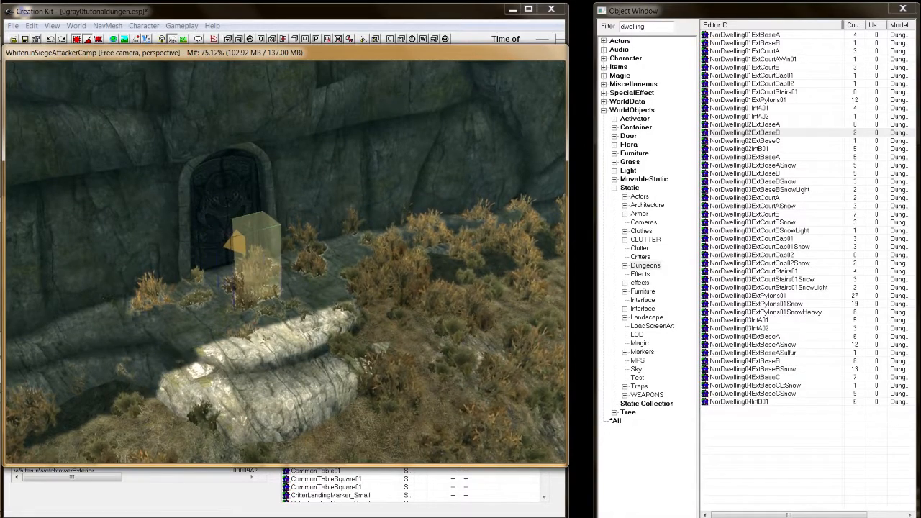
pyautogui.moveTo(245, 247); pyautogui.dragTo(258, 249, button='right')
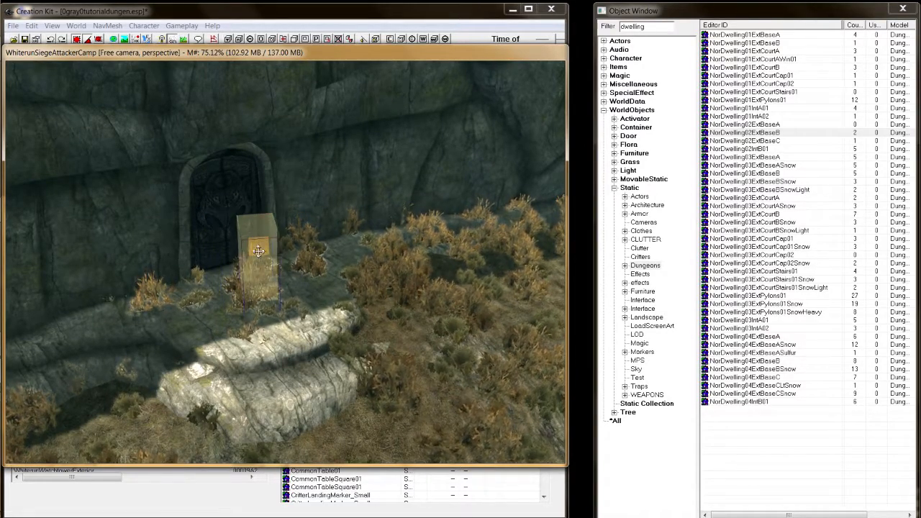
# Step: Turn off angle snapping and fine-tune the exterior teleport marker's rotation so it faces straight out from the door
pyautogui.click(88, 40)
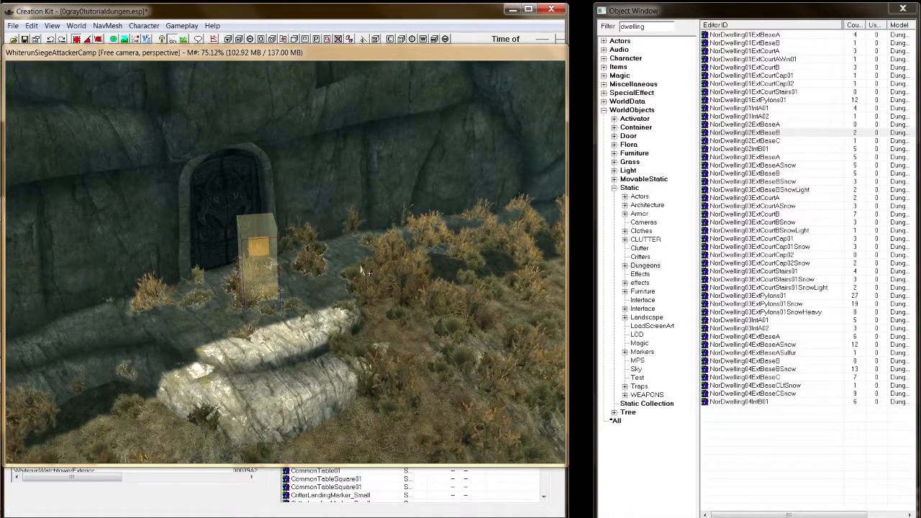
pyautogui.moveTo(277, 268)
pyautogui.keyDown('shift'); pyautogui.mouseDown(button='middle')
pyautogui.moveTo(271, 287)
pyautogui.moveTo(261, 281)
pyautogui.mouseUp(button='middle'); pyautogui.keyUp('shift')
pyautogui.moveTo(258, 264); pyautogui.dragTo(252, 266, button='right')
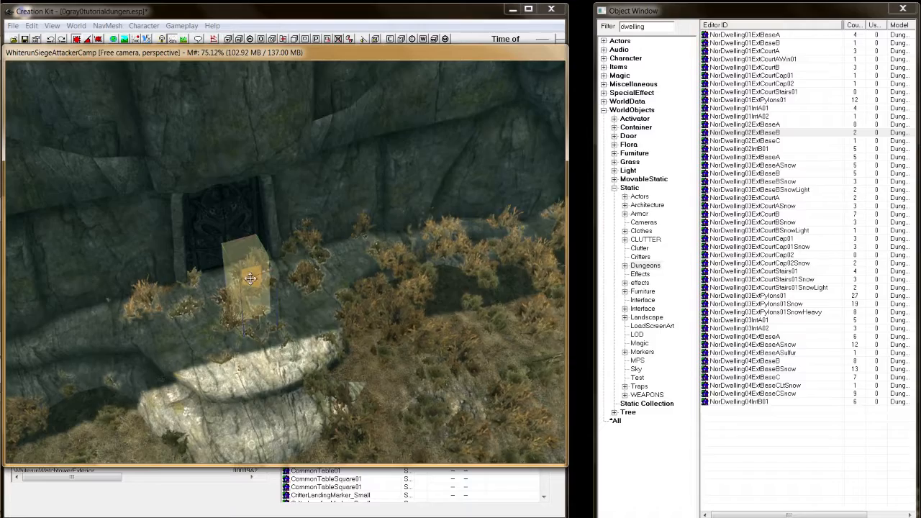
pyautogui.keyDown('shift'); pyautogui.moveTo(251, 279); pyautogui.dragTo(256, 259, button='middle'); pyautogui.keyUp('shift')
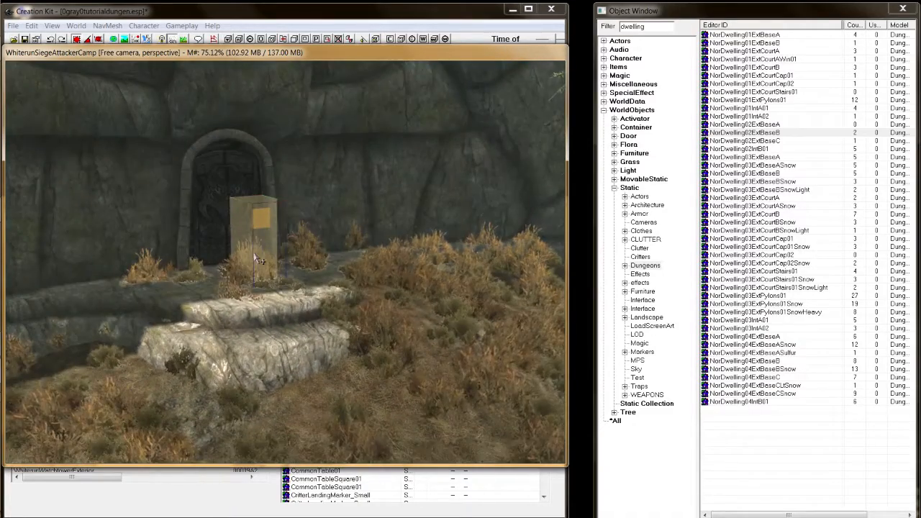
pyautogui.scroll(2, 257, 259)
pyautogui.scroll(4, 257, 259)
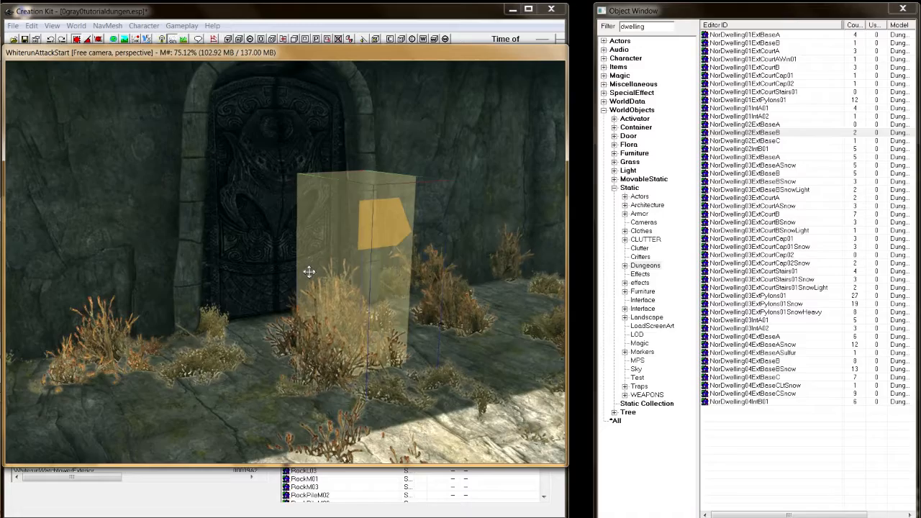
pyautogui.keyDown('shift'); pyautogui.moveTo(310, 272); pyautogui.dragTo(290, 285, button='middle'); pyautogui.keyUp('shift')
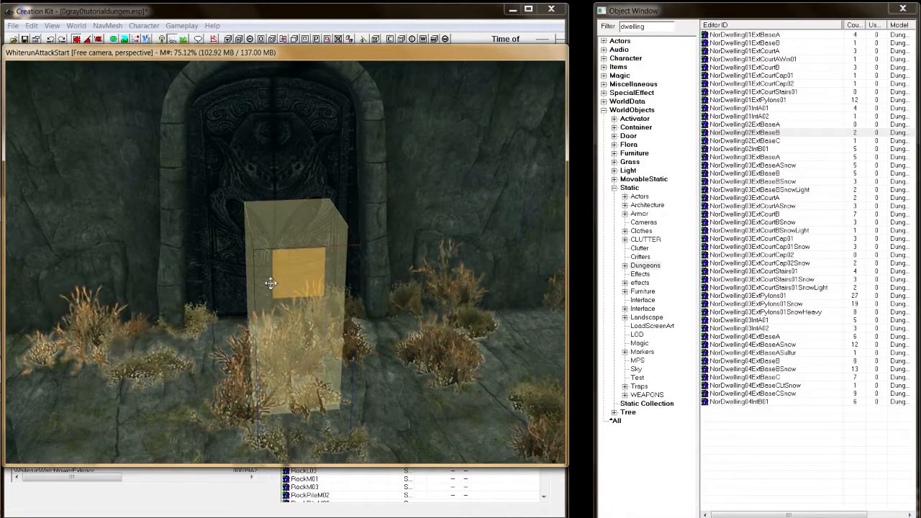
# Step: Examine the finished entrance and its surrounding terrain from the front, side and above
pyautogui.scroll(-6, 252, 266)
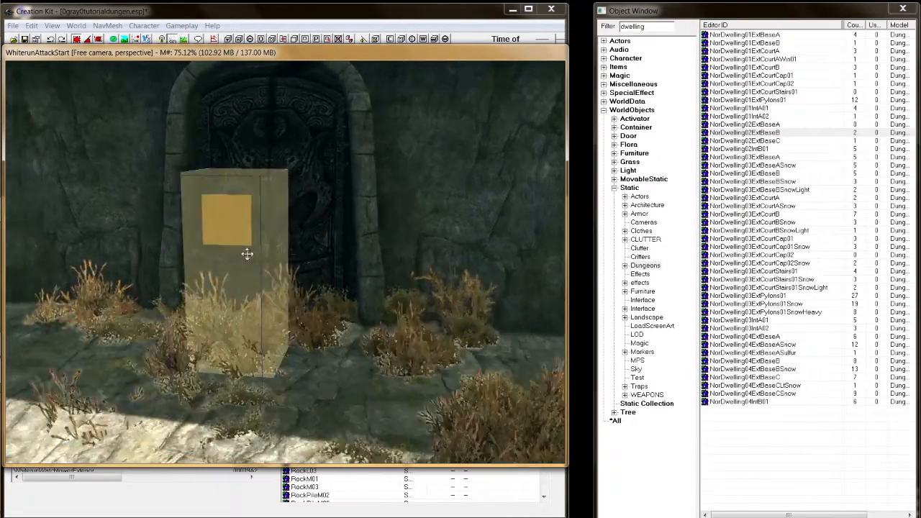
pyautogui.scroll(-10, 245, 272)
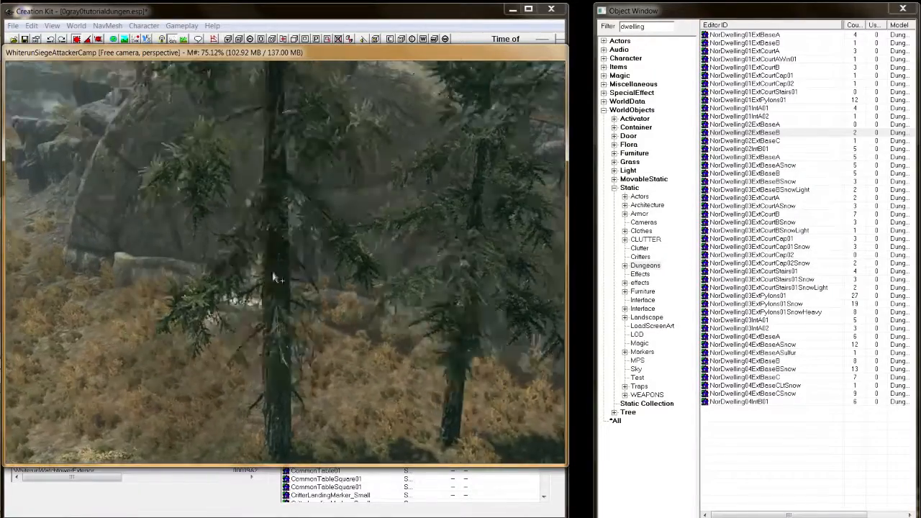
pyautogui.scroll(-5, 362, 295)
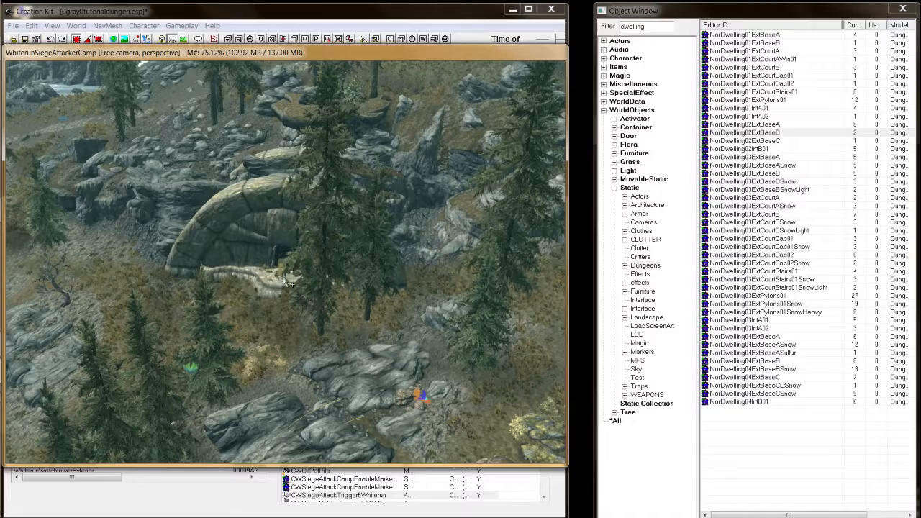
pyautogui.keyDown('shift'); pyautogui.moveTo(282, 269); pyautogui.dragTo(441, 280, button='middle'); pyautogui.keyUp('shift')
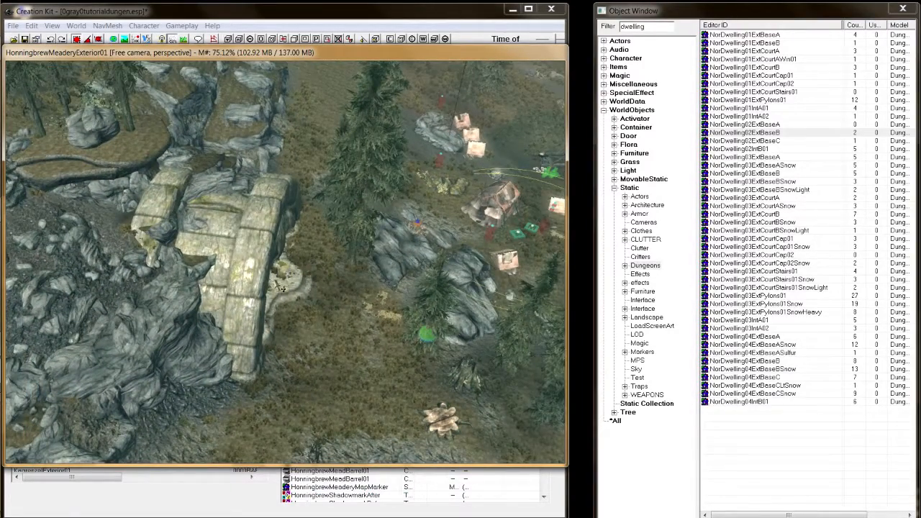
pyautogui.keyDown('shift'); pyautogui.moveTo(297, 278); pyautogui.dragTo(372, 241, button='middle'); pyautogui.keyUp('shift')
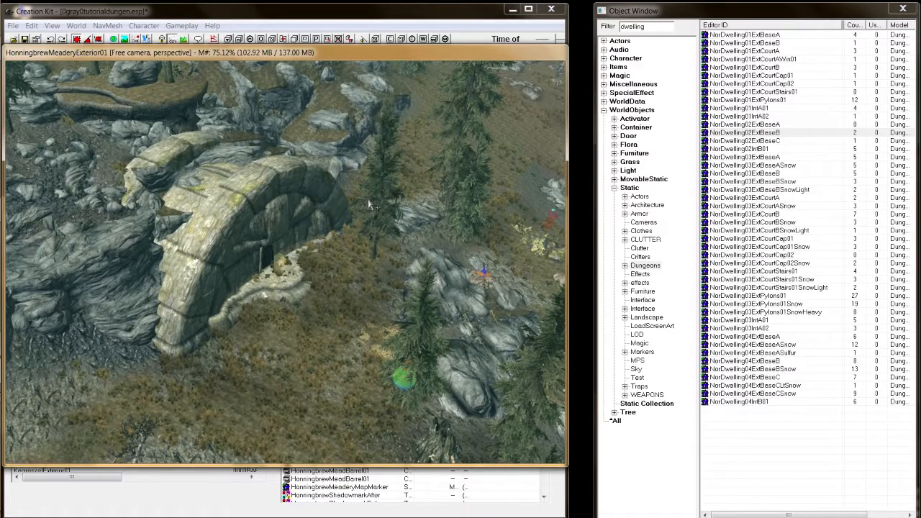
pyautogui.scroll(10, 368, 205)
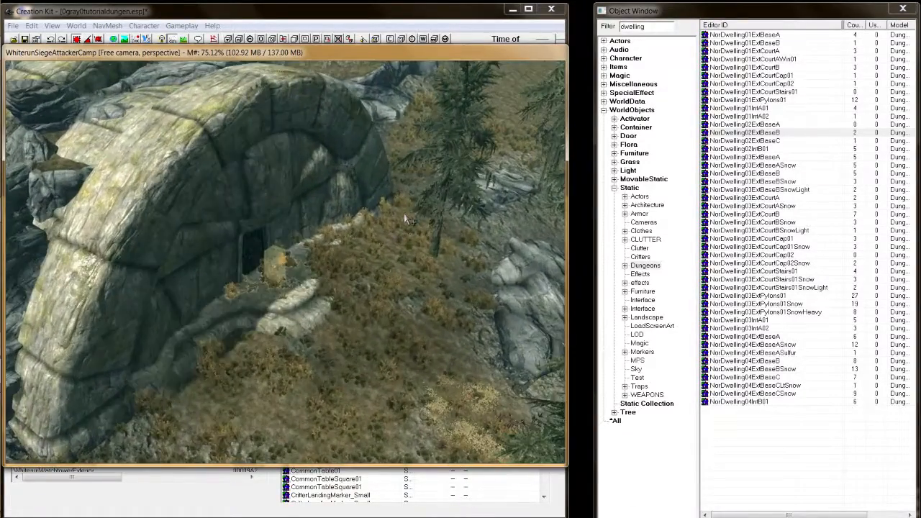
pyautogui.scroll(3, 405, 220)
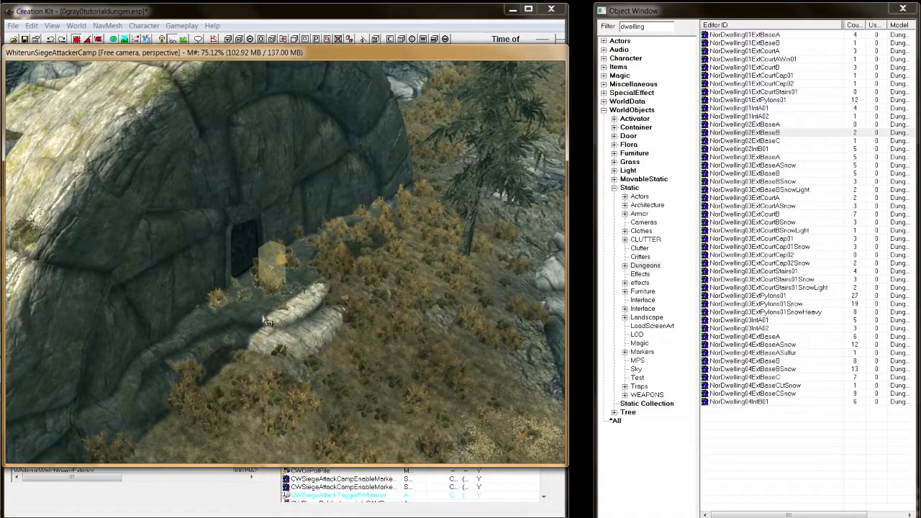
# Step: Go from the exterior teleport marker to its linked counterpart inside the ShadowfallRuins dungeon
pyautogui.keyDown('shift'); pyautogui.moveTo(262, 314); pyautogui.dragTo(241, 299, button='middle'); pyautogui.keyUp('shift')
pyautogui.scroll(3, 241, 299)
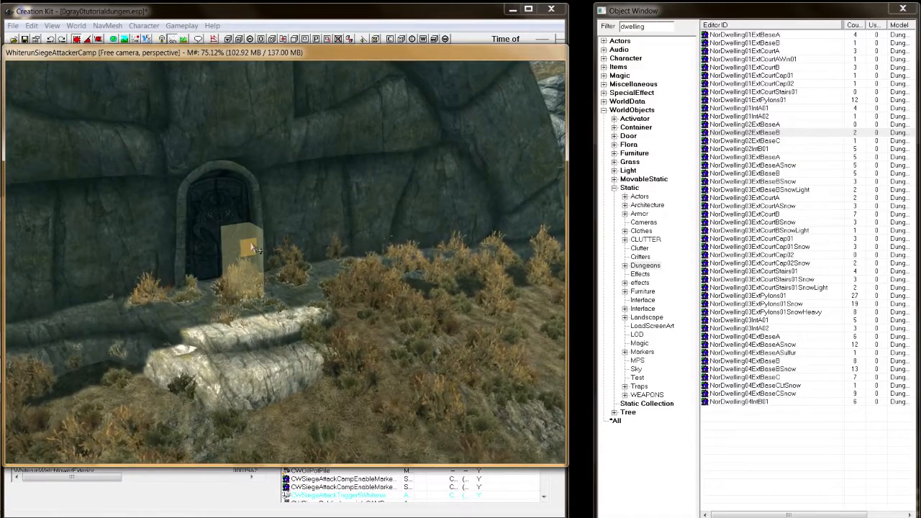
pyautogui.doubleClick(251, 242)
pyautogui.click(511, 300)
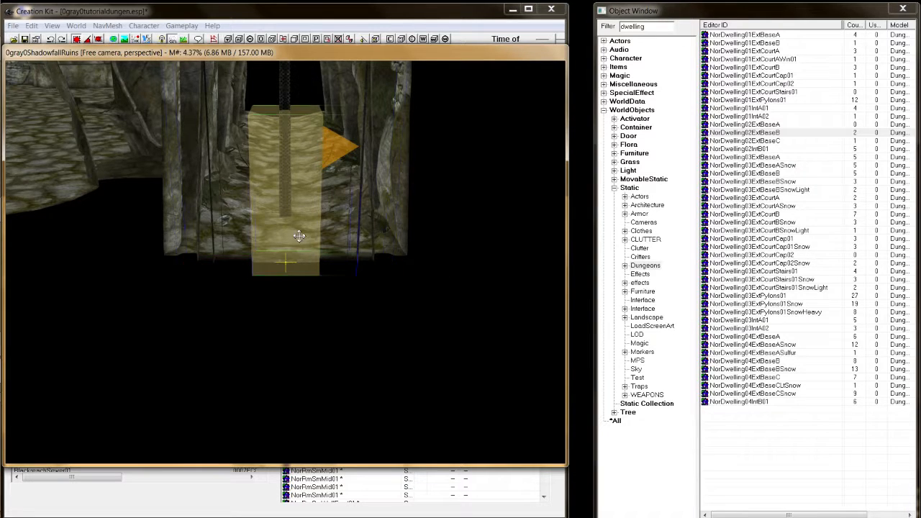
# Step: Position the dungeon's teleport marker on the floor in front of the load door, facing into the passage
pyautogui.press('shift')
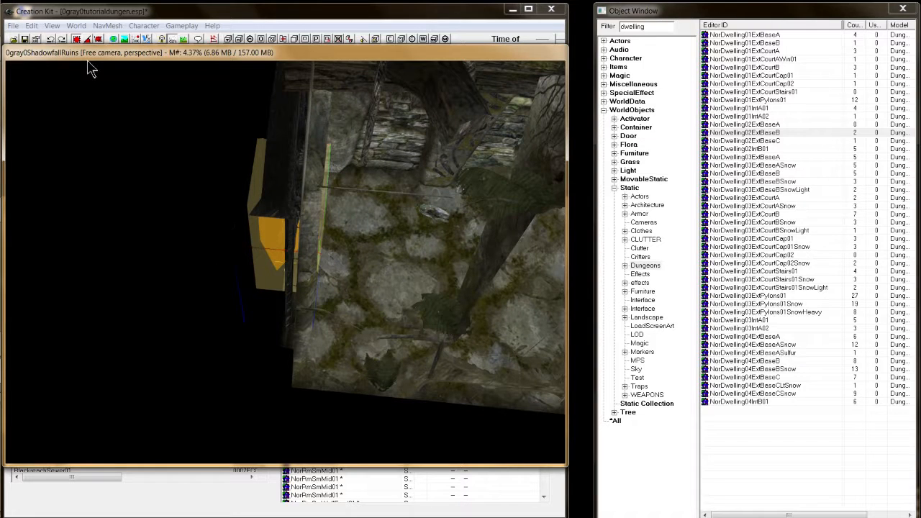
pyautogui.moveTo(278, 238); pyautogui.dragTo(278, 244, button='right')
pyautogui.moveTo(277, 244)
pyautogui.mouseDown()
pyautogui.moveTo(322, 265)
pyautogui.moveTo(374, 272)
pyautogui.mouseUp()
pyautogui.press('shift')
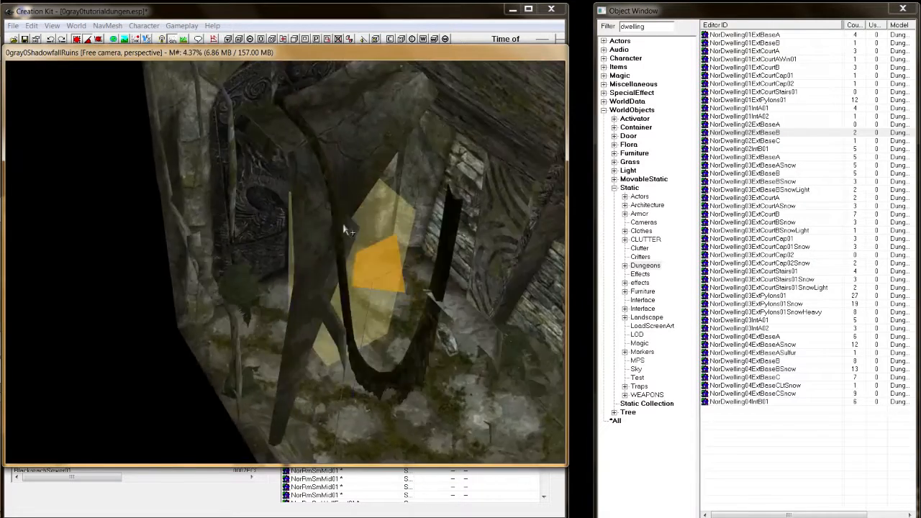
pyautogui.press('z')
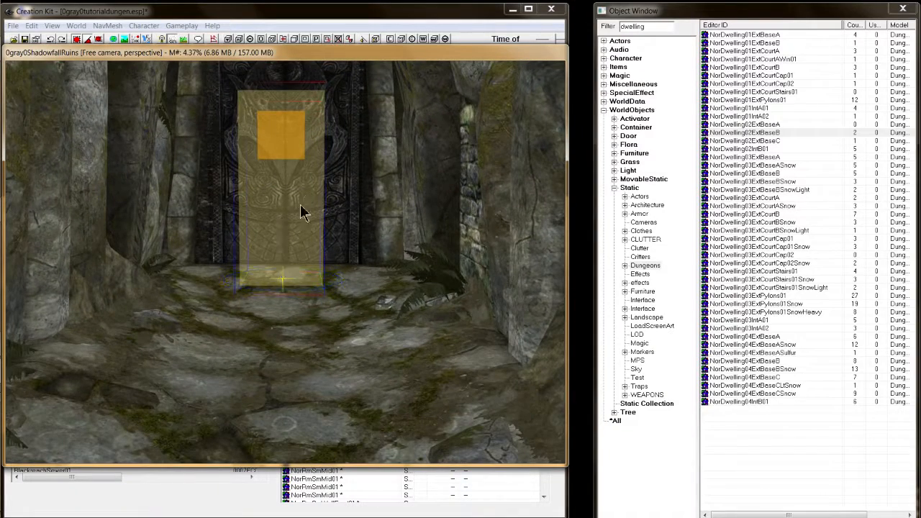
pyautogui.moveTo(302, 212); pyautogui.dragTo(302, 198)
pyautogui.press('x')
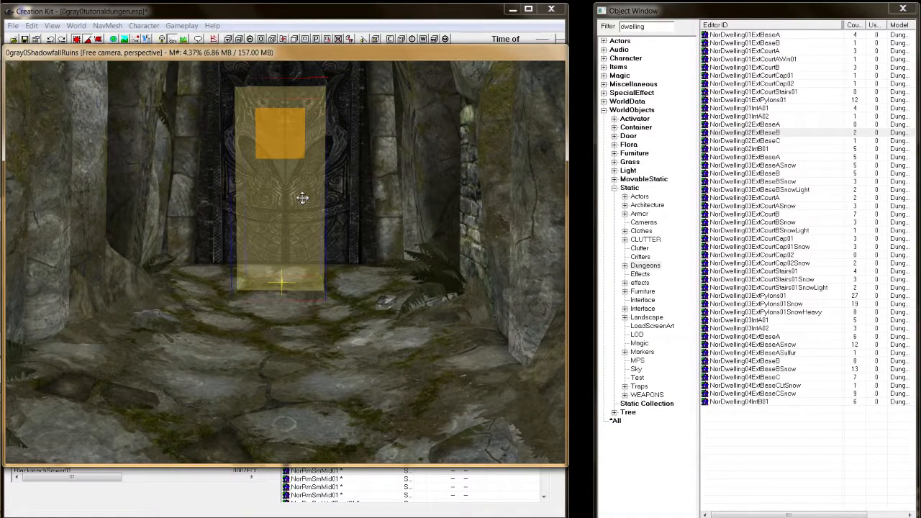
pyautogui.press('f')
# Step: Examine the layout of the ShadowfallRuins interior, including the main room and the adjoining entrance passage
pyautogui.keyDown('shift'); pyautogui.moveTo(315, 187); pyautogui.dragTo(189, 232, button='middle'); pyautogui.keyUp('shift')
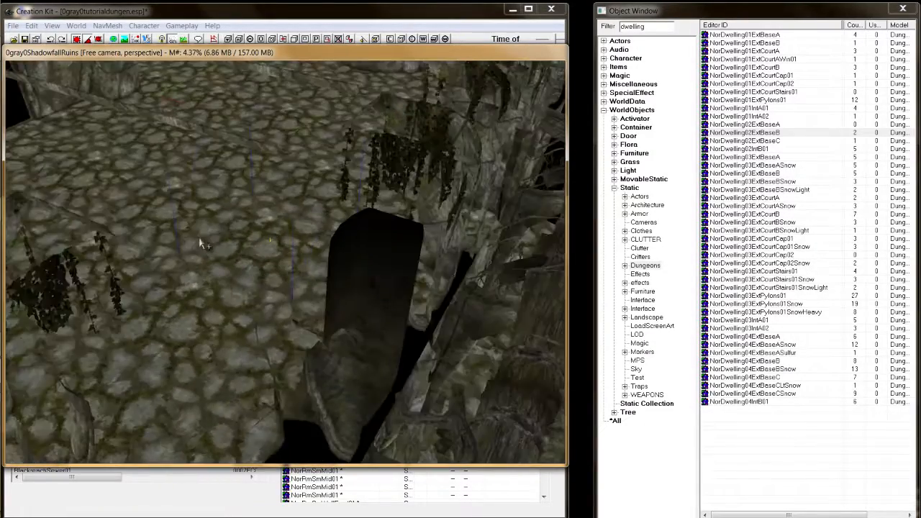
pyautogui.scroll(-5, 327, 280)
pyautogui.keyDown('shift'); pyautogui.moveTo(328, 280); pyautogui.dragTo(256, 256, button='middle'); pyautogui.keyUp('shift')
pyautogui.scroll(3, 365, 179)
pyautogui.scroll(-1, 367, 180)
pyautogui.scroll(-2, 543, 137)
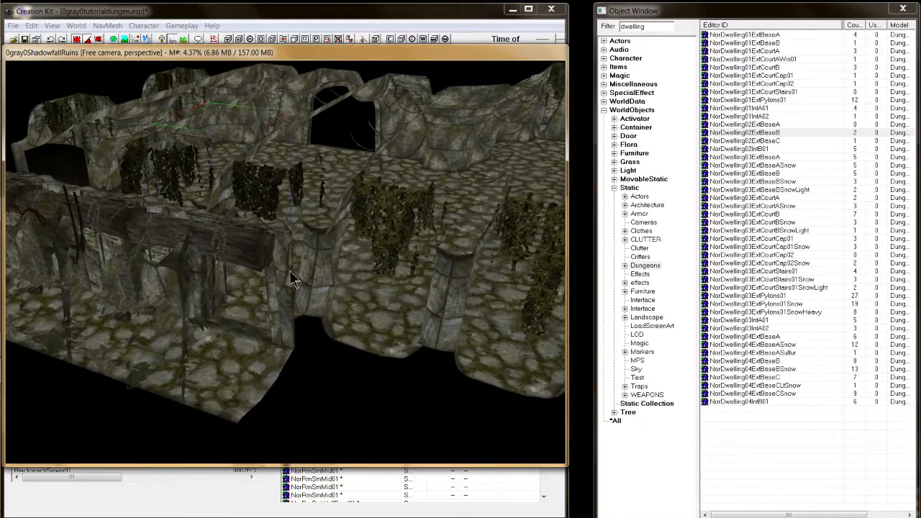
pyautogui.keyDown('shift'); pyautogui.moveTo(349, 261); pyautogui.dragTo(384, 267, button='middle'); pyautogui.keyUp('shift')
pyautogui.scroll(-2, 315, 259)
pyautogui.scroll(-2, 383, 267)
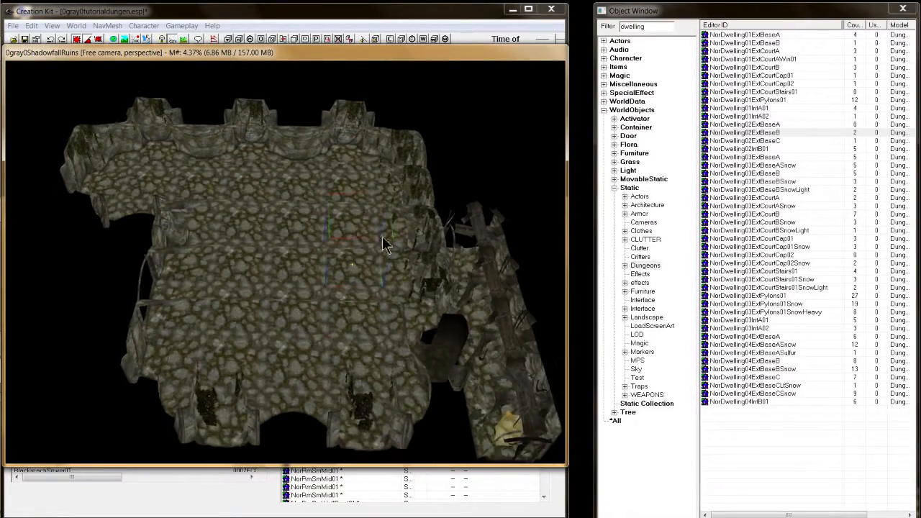
pyautogui.moveTo(394, 232); pyautogui.dragTo(346, 233, button='middle')
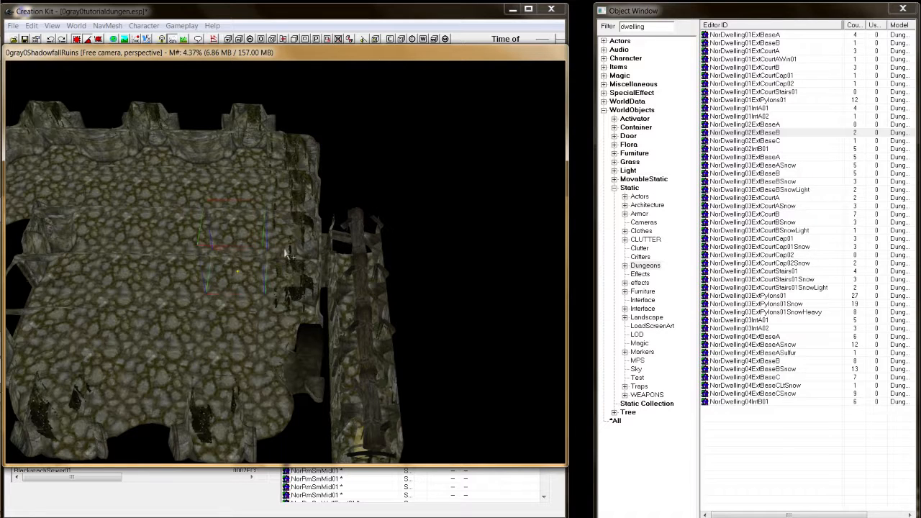
# Step: Hide the markers and enable the lock on the dungeon's load door at the end of the entrance passage
pyautogui.click(363, 400)
pyautogui.moveTo(354, 385); pyautogui.dragTo(316, 332, button='middle')
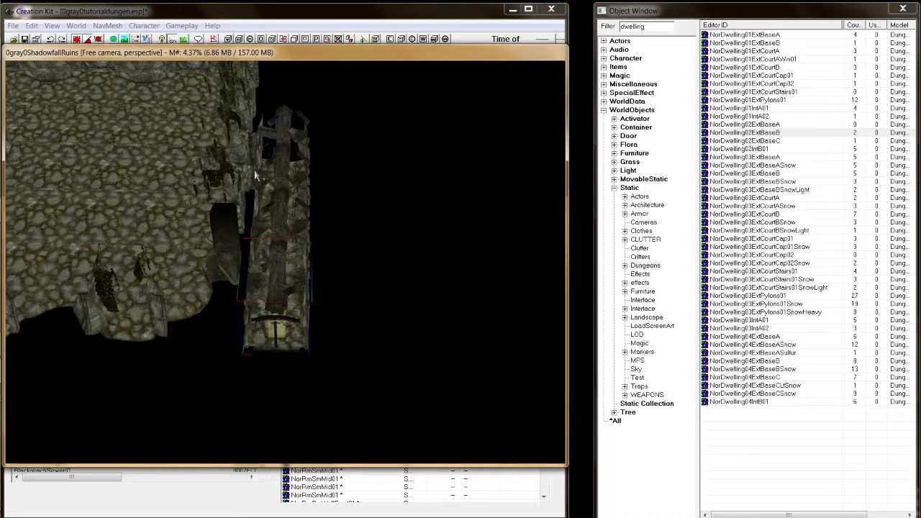
pyautogui.keyDown('shift'); pyautogui.moveTo(240, 183); pyautogui.dragTo(605, 177, button='middle'); pyautogui.keyUp('shift')
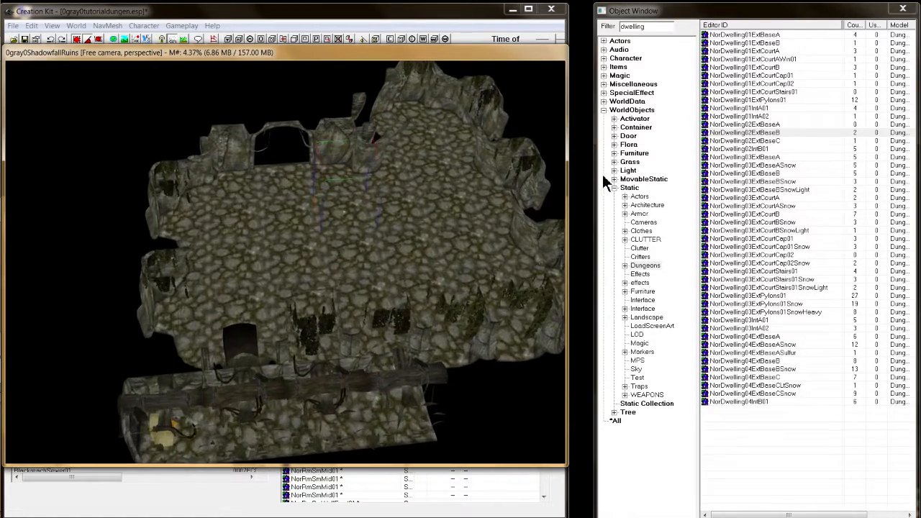
pyautogui.moveTo(315, 323); pyautogui.dragTo(303, 287, button='middle')
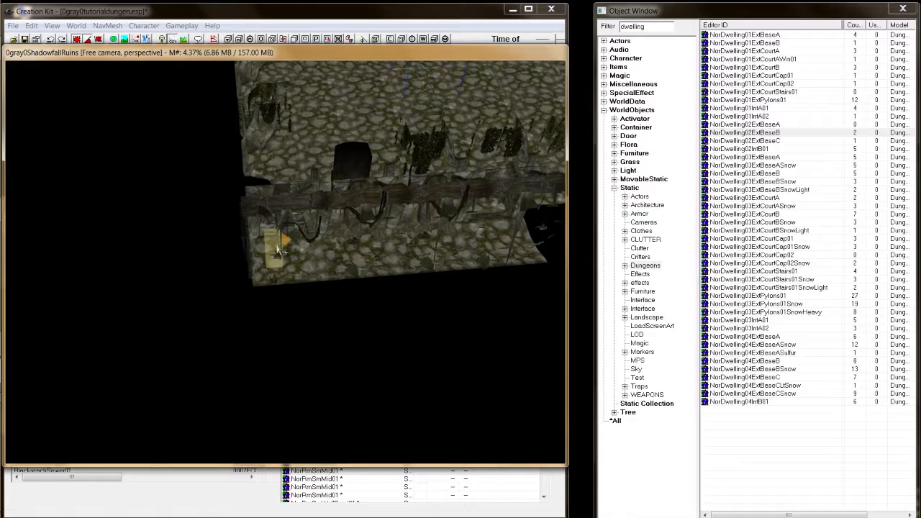
pyautogui.keyDown('shift'); pyautogui.moveTo(267, 245); pyautogui.dragTo(227, 234, button='middle'); pyautogui.keyUp('shift')
pyautogui.scroll(4, 227, 233)
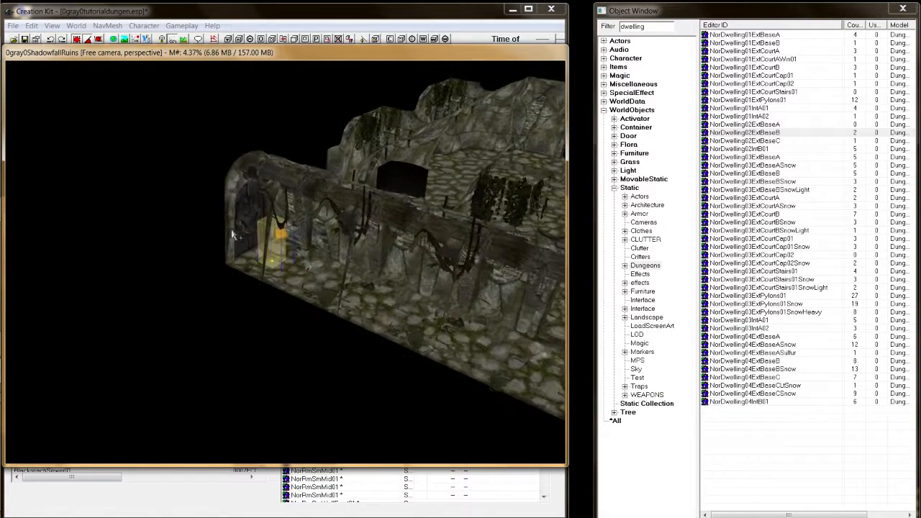
pyautogui.press('m')
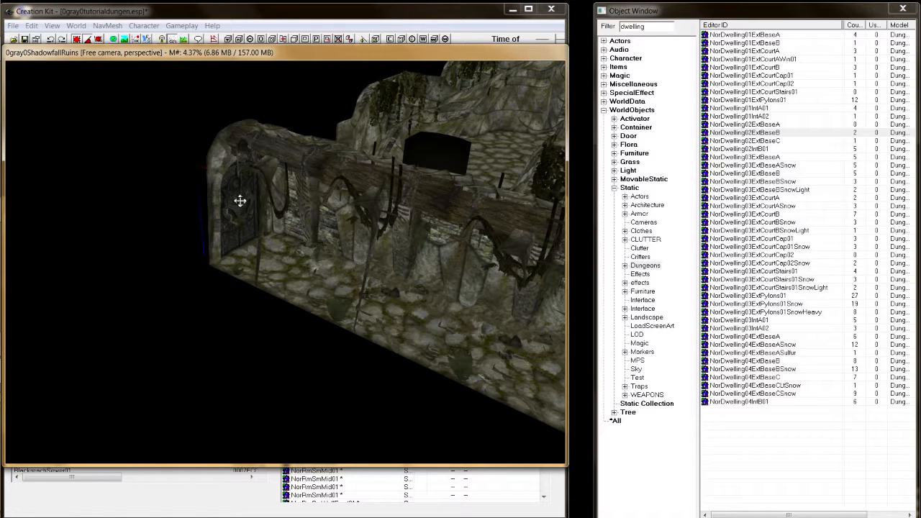
pyautogui.doubleClick(240, 200)
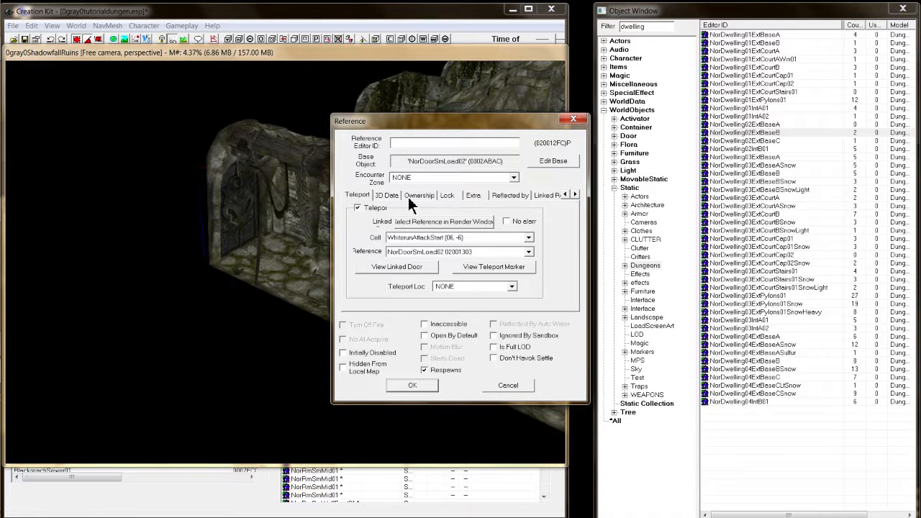
pyautogui.click(449, 197)
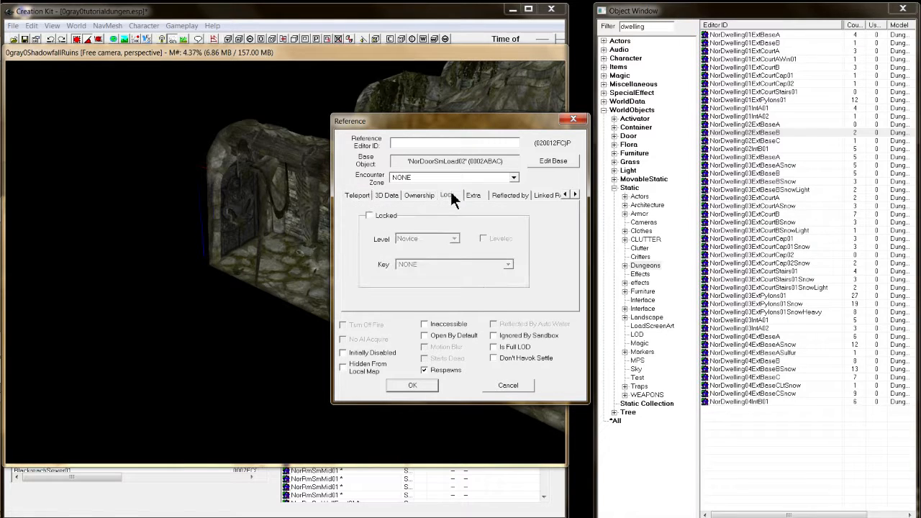
pyautogui.click(386, 217)
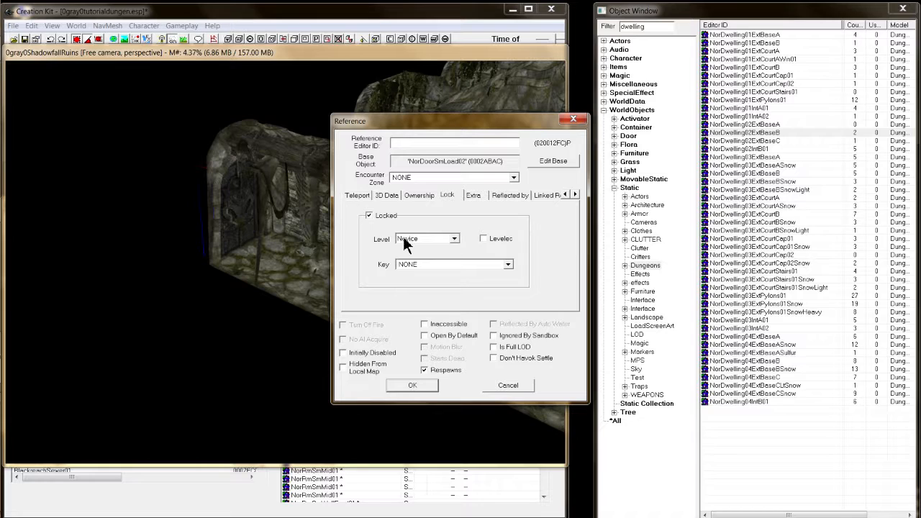
# Step: Try the Requires Key lock level on the load door and return it to Novice
pyautogui.click(406, 240)
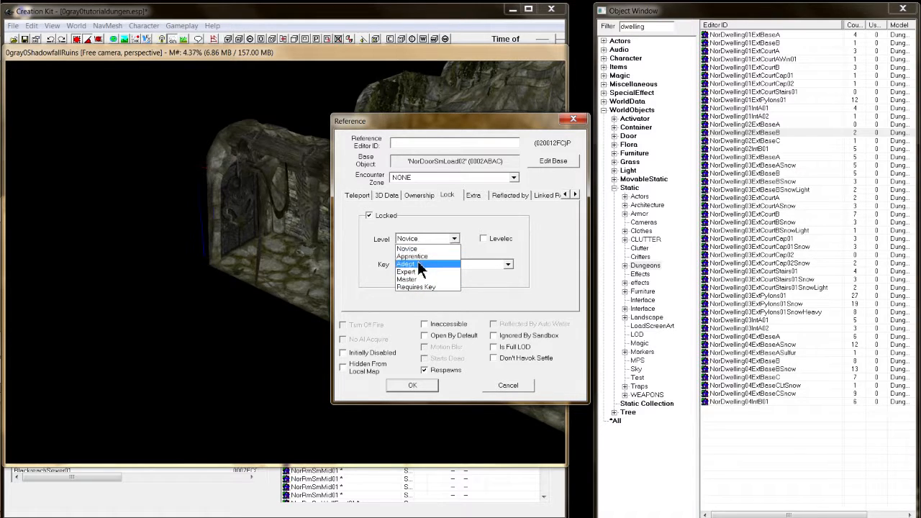
pyautogui.click(426, 287)
pyautogui.click(435, 239)
pyautogui.click(429, 249)
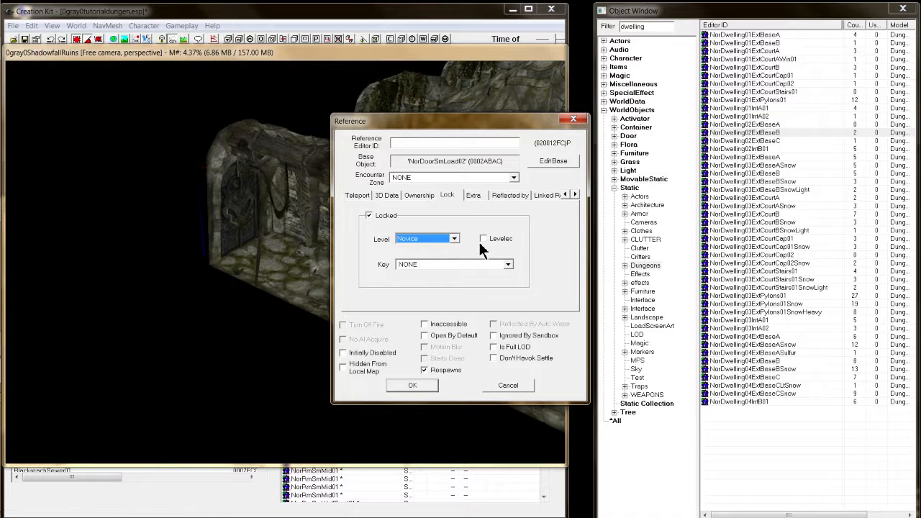
# Step: Set the load door's lock level to Master
pyautogui.click(447, 235)
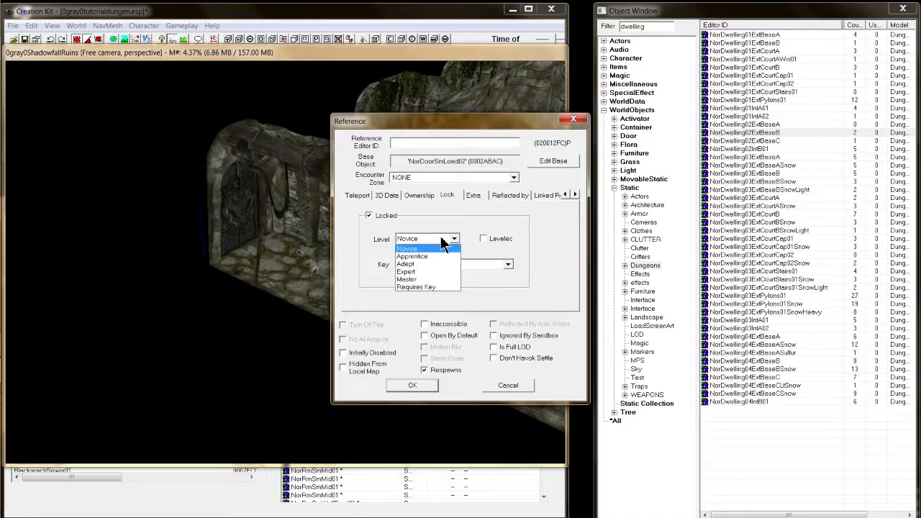
pyautogui.click(443, 280)
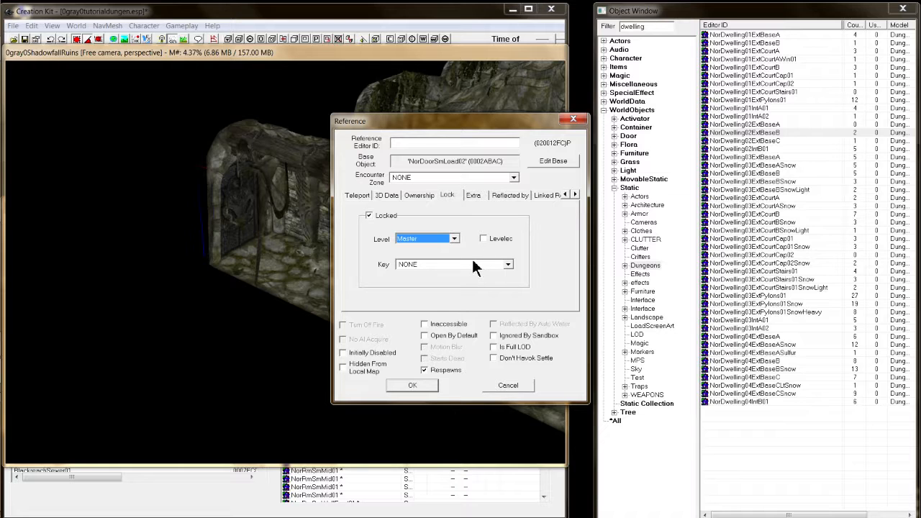
pyautogui.click(474, 264)
# Step: List all key items in the object browser with the "dwelling" filter removed
pyautogui.click(604, 67)
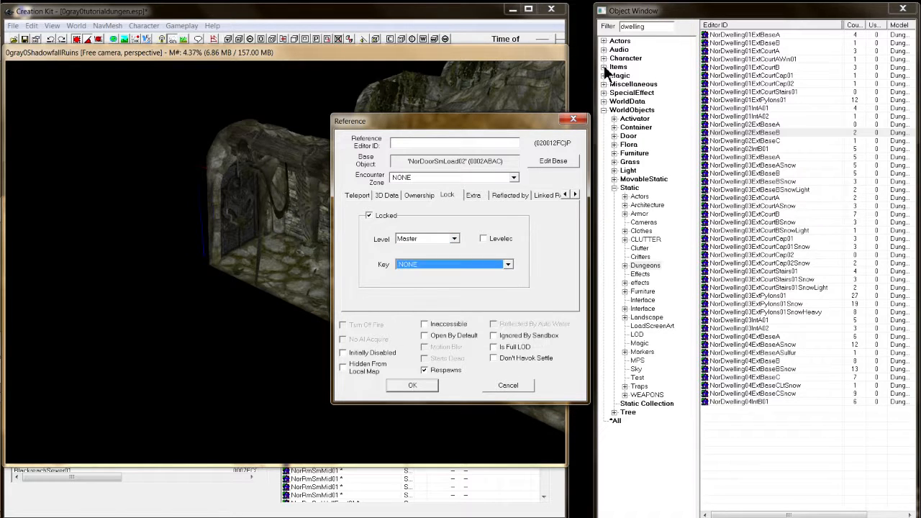
pyautogui.click(603, 67)
pyautogui.click(614, 127)
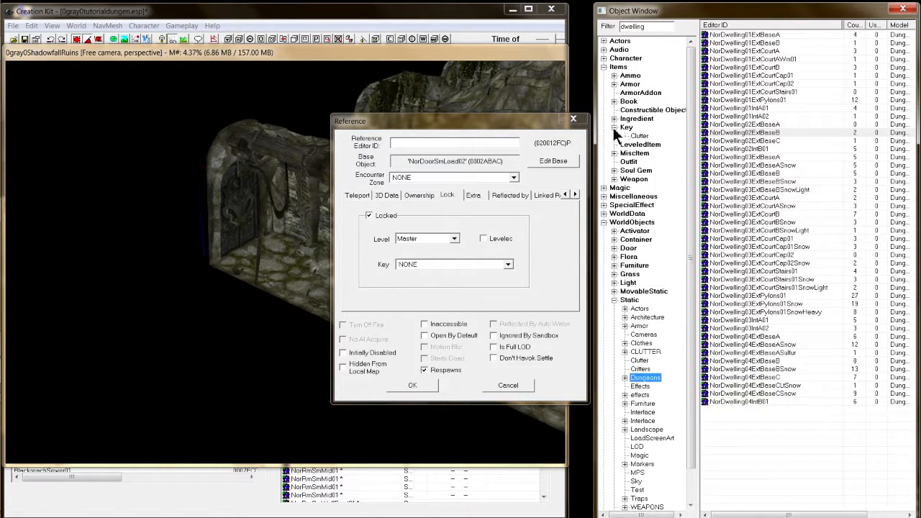
pyautogui.doubleClick(627, 129)
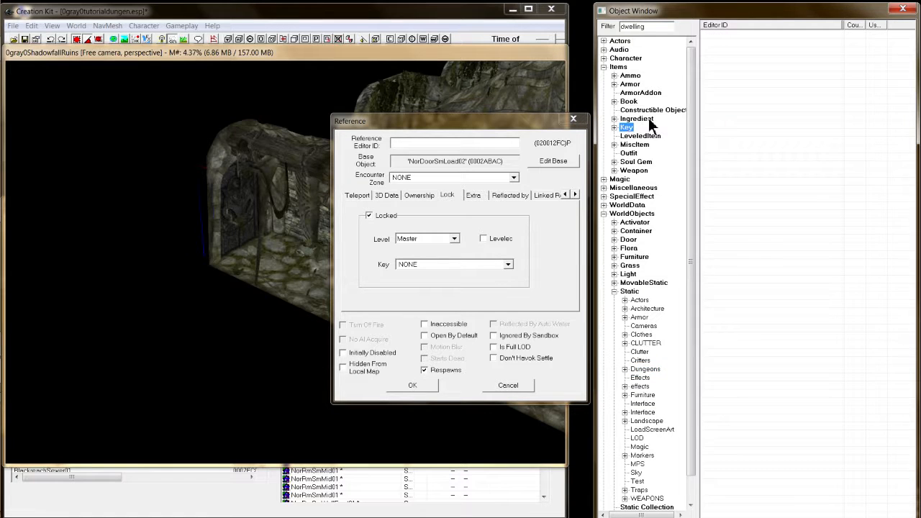
pyautogui.doubleClick(644, 26)
pyautogui.press('BackSpace')
pyautogui.rightClick(739, 94)
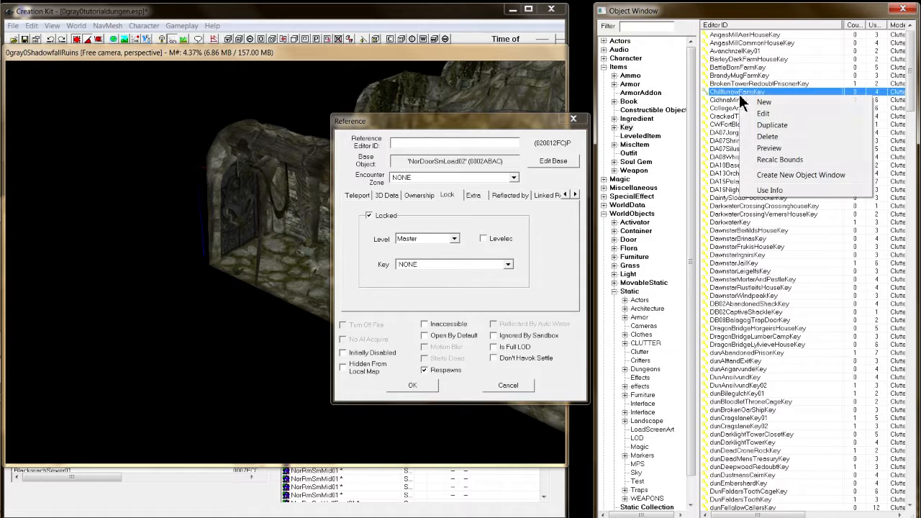
pyautogui.click(746, 100)
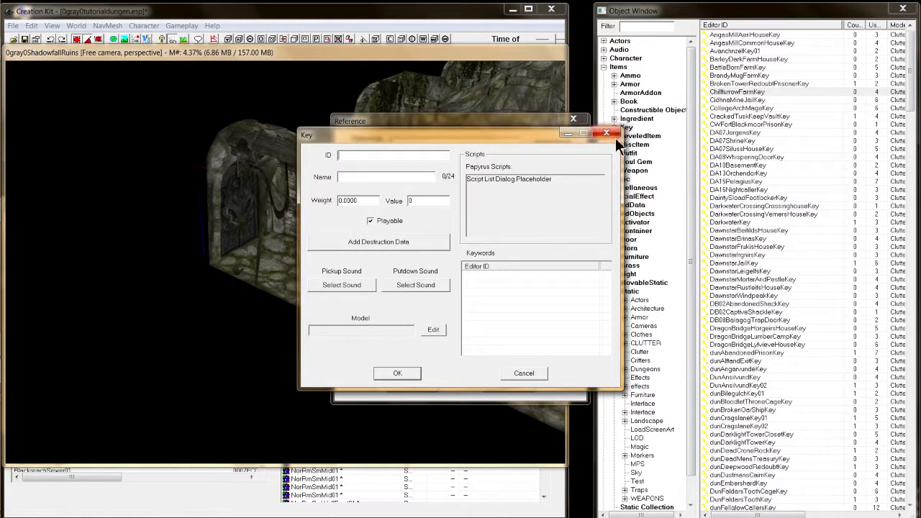
pyautogui.click(608, 134)
# Step: Duplicate CrackedTuskKeepVaultKey and give the copy the ID 0gray0Shadowfallkey
pyautogui.rightClick(755, 117)
pyautogui.click(764, 144)
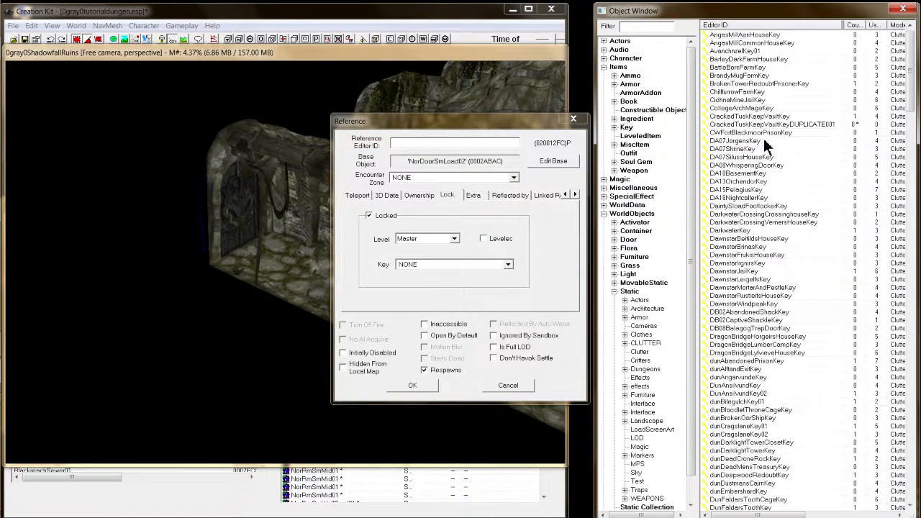
pyautogui.doubleClick(773, 122)
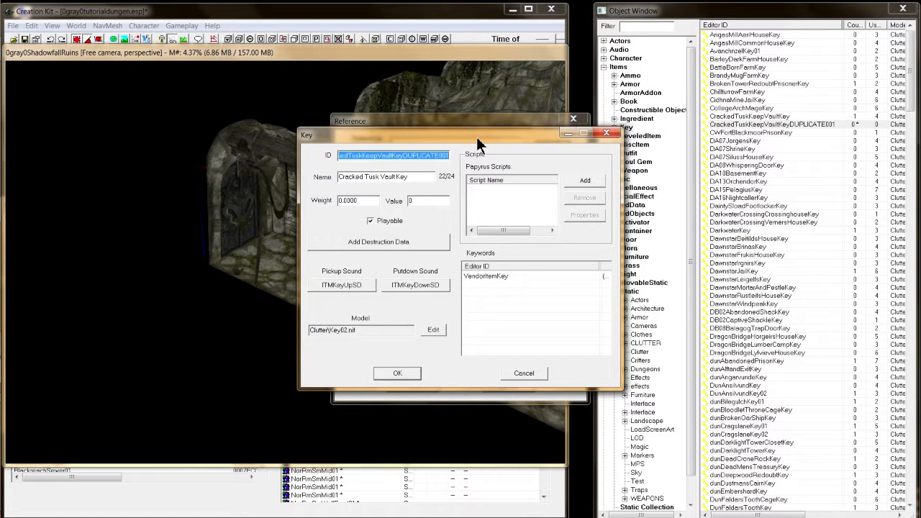
pyautogui.write('0')
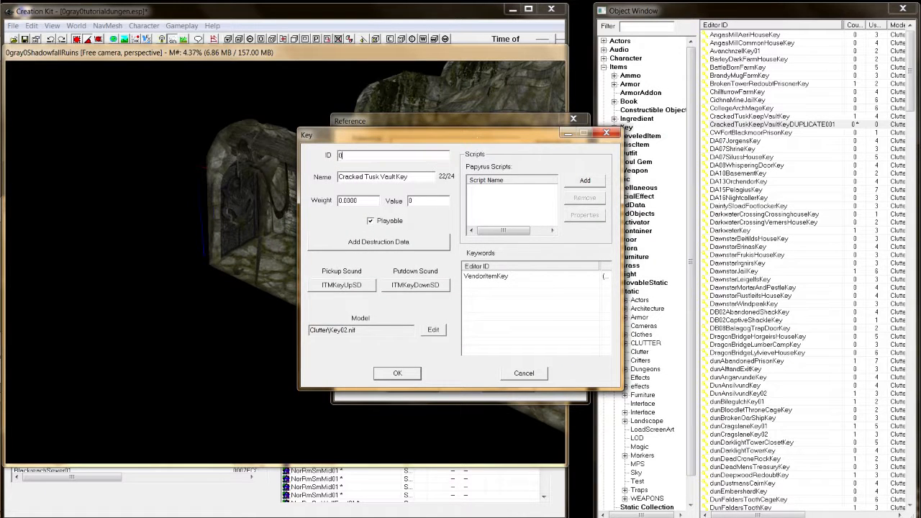
pyautogui.write('gray0Shadowfallkey')
# Step: Name the duplicated key Shadowfall Key and save it by renaming the existing form instead of creating a new one
pyautogui.moveTo(395, 180); pyautogui.dragTo(337, 180)
pyautogui.write('Sha')
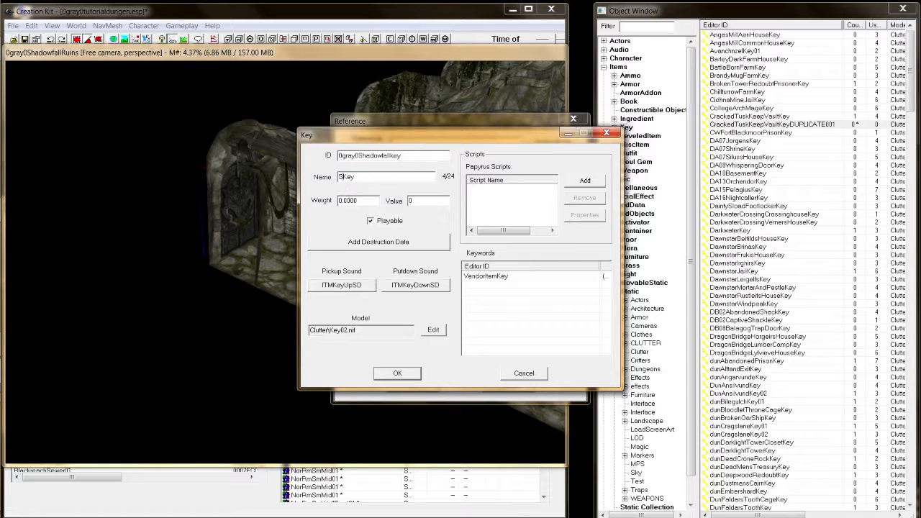
pyautogui.write('dow fa')
pyautogui.press('BackSpace')
pyautogui.write('ll')
pyautogui.click(398, 372)
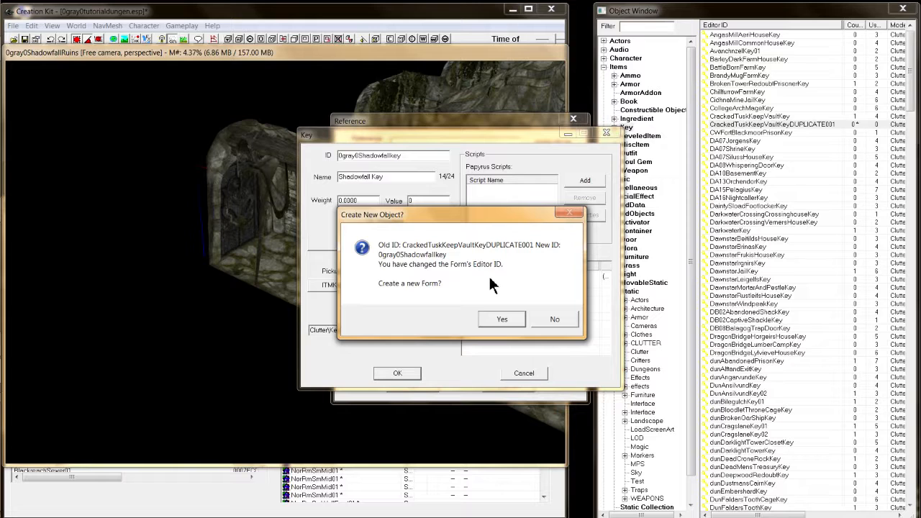
pyautogui.click(551, 319)
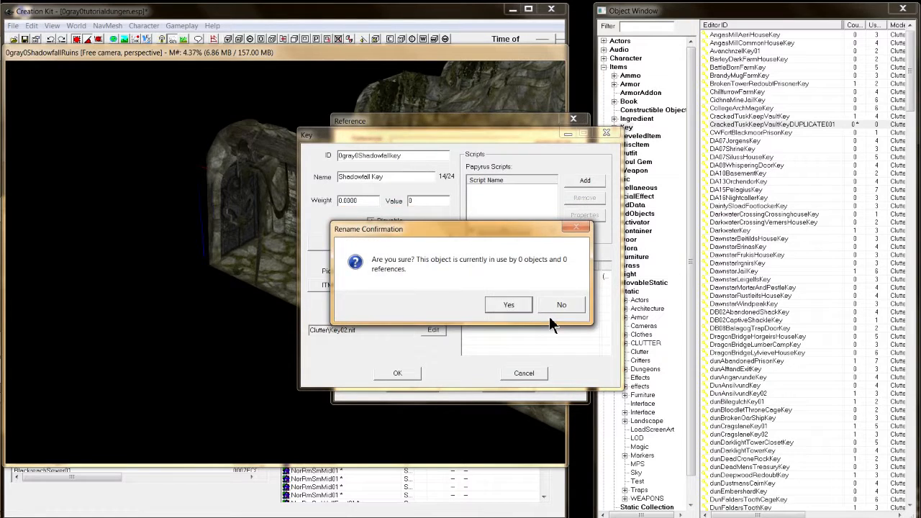
pyautogui.click(508, 305)
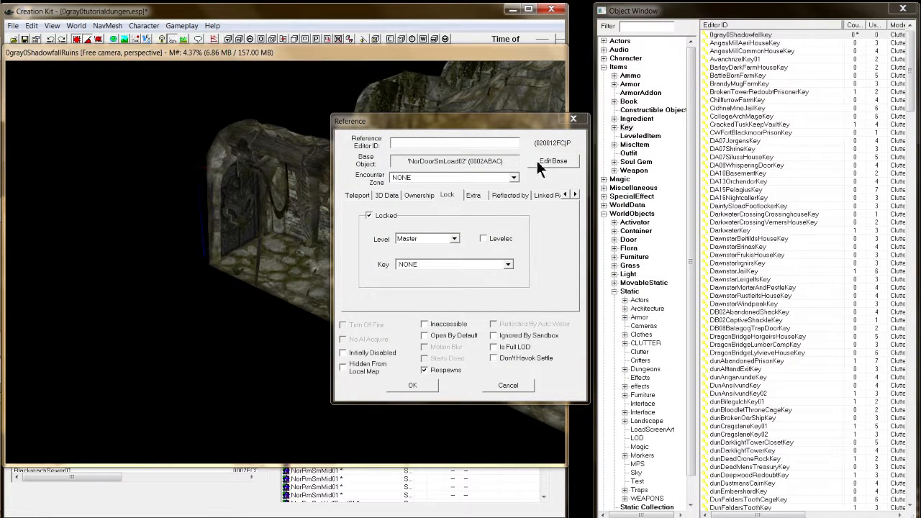
# Step: Leave the load door's key as NONE and save its Master lock settings
pyautogui.click(440, 264)
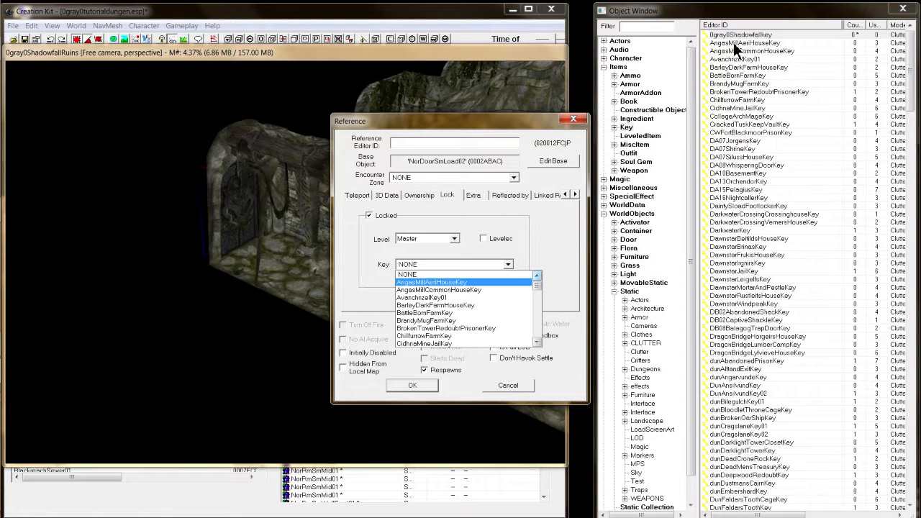
pyautogui.click(468, 275)
pyautogui.click(398, 385)
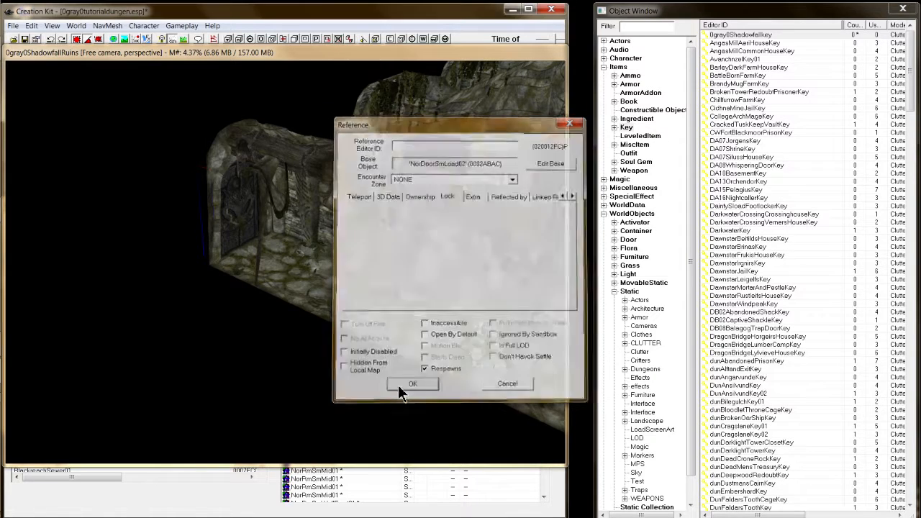
# Step: Assign 0gray0Shadowfallkey as the key for the dungeon's load door
pyautogui.doubleClick(245, 225)
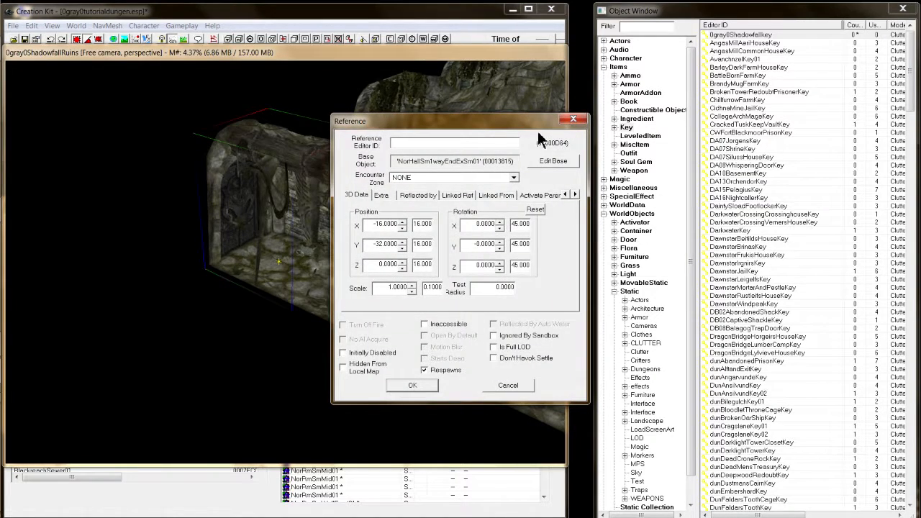
pyautogui.click(565, 118)
pyautogui.doubleClick(239, 210)
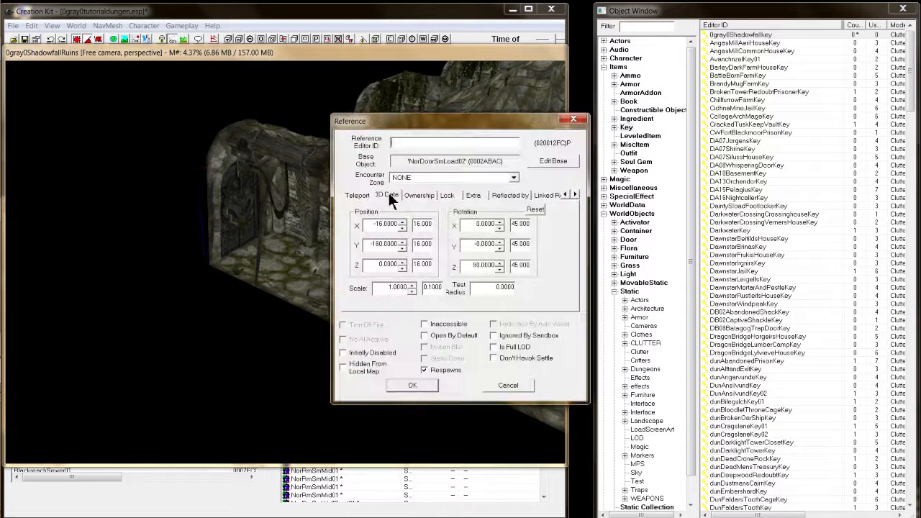
pyautogui.click(448, 197)
pyautogui.click(405, 262)
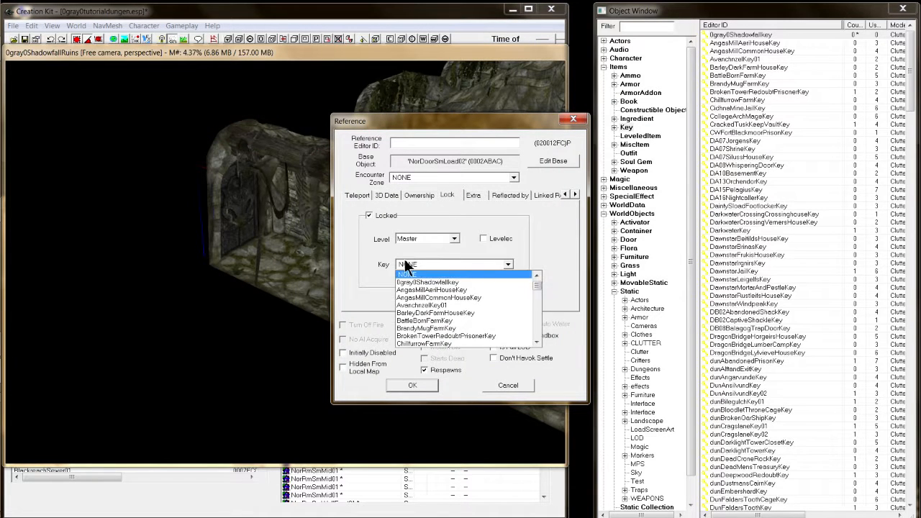
pyautogui.click(436, 284)
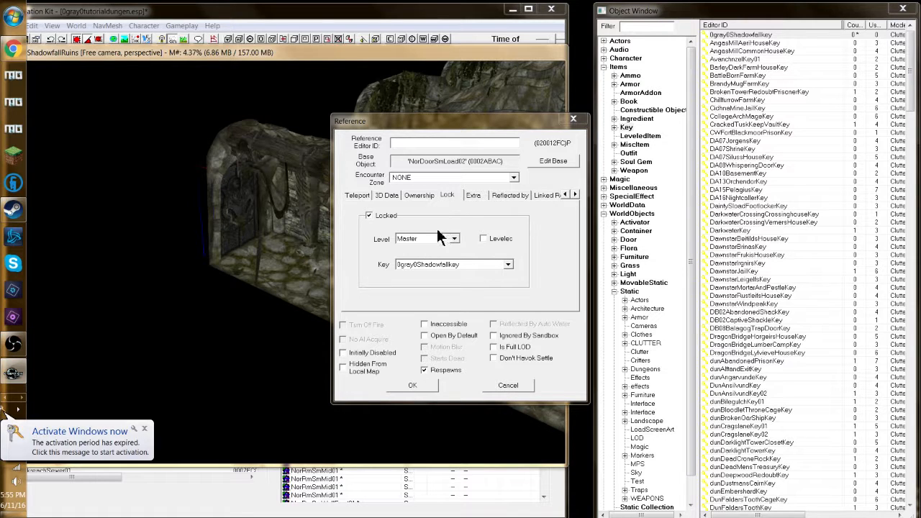
pyautogui.click(432, 391)
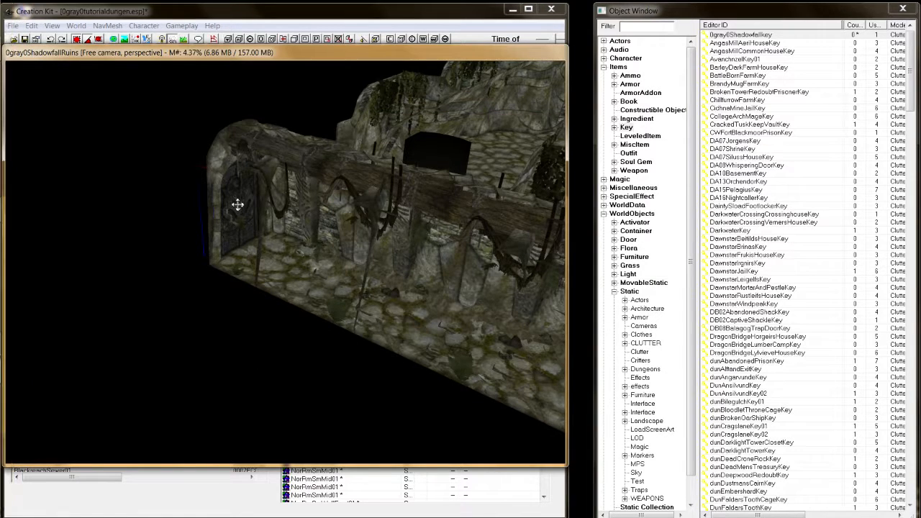
# Step: Show the markers again and go from the dungeon's teleport marker to its linked exterior door in WhiterunAttackStart
pyautogui.press('m')
pyautogui.doubleClick(258, 234)
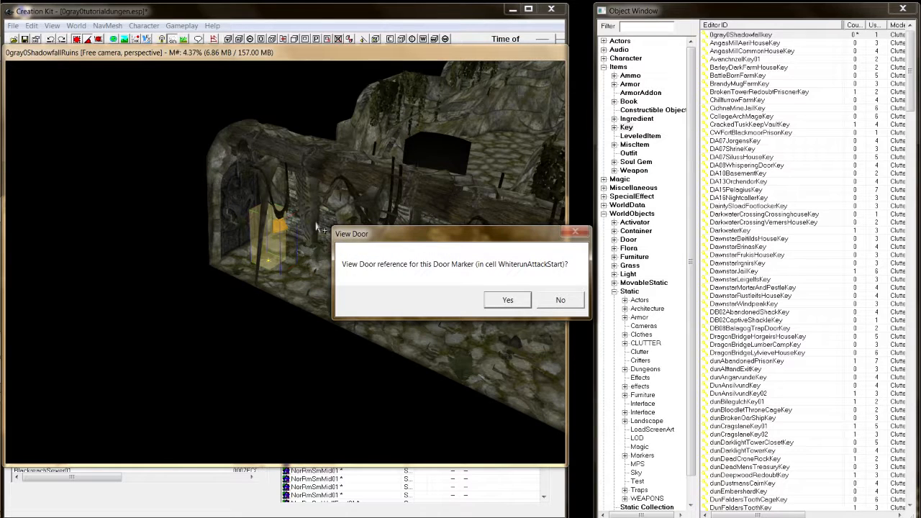
pyautogui.click(508, 301)
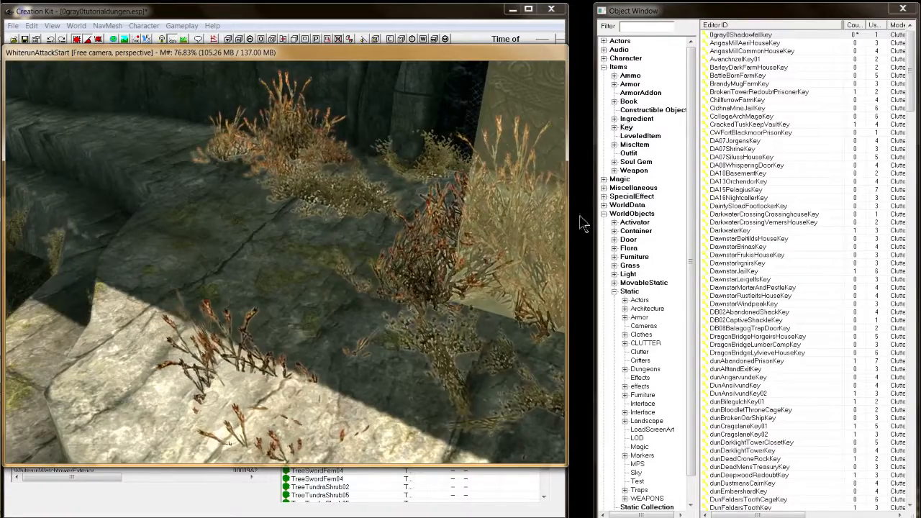
# Step: Place 0gray0Shadowfallkey on the rock ledge in front of the exterior entrance
pyautogui.click(744, 34)
pyautogui.moveTo(625, 98); pyautogui.dragTo(201, 277)
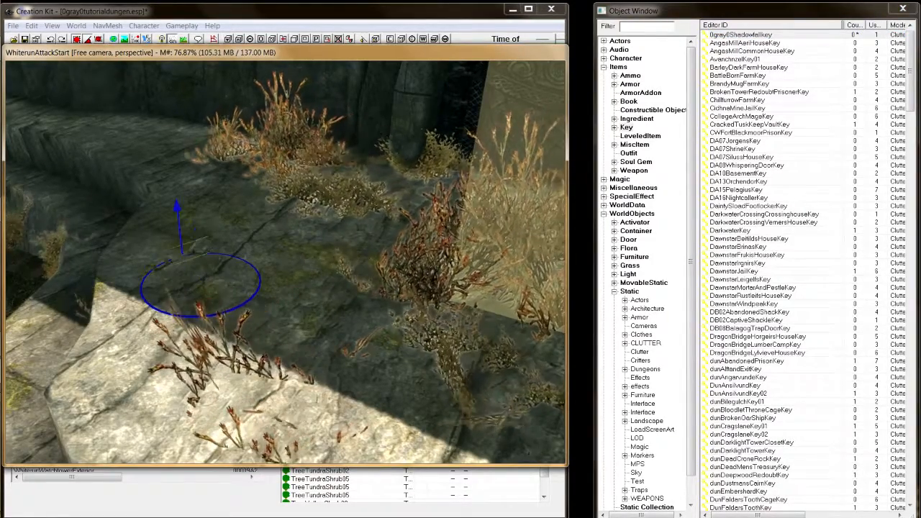
pyautogui.keyDown('shift'); pyautogui.moveTo(214, 277); pyautogui.dragTo(211, 247, button='middle'); pyautogui.keyUp('shift')
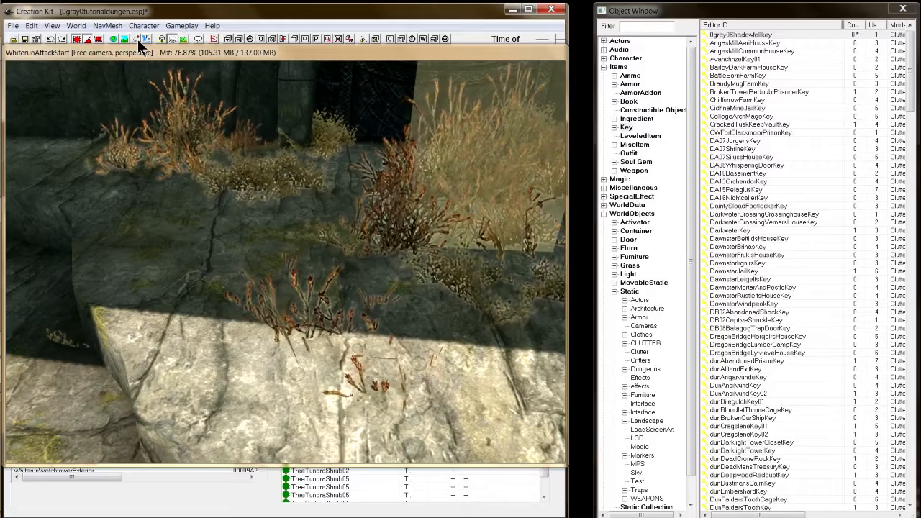
# Step: Adjust the placement and rotation of the key on the rock ledge and save the plugin
pyautogui.click(189, 282)
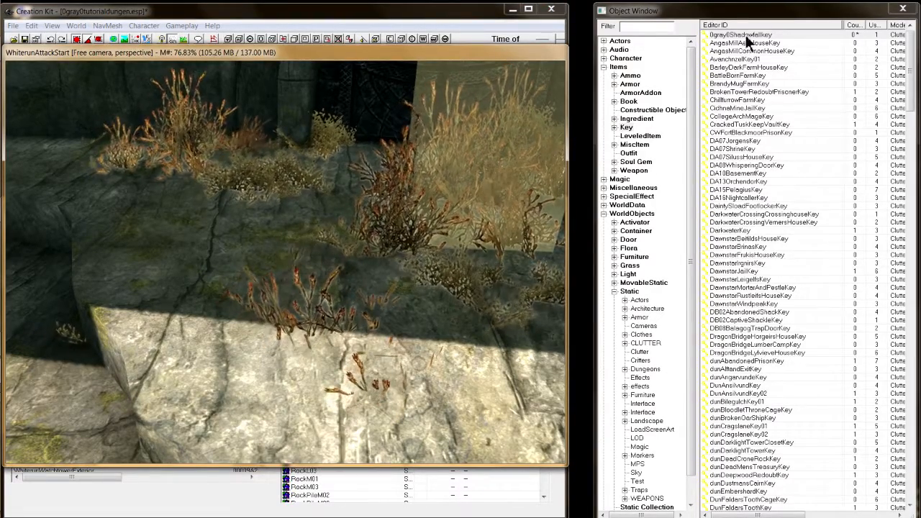
pyautogui.click(177, 274)
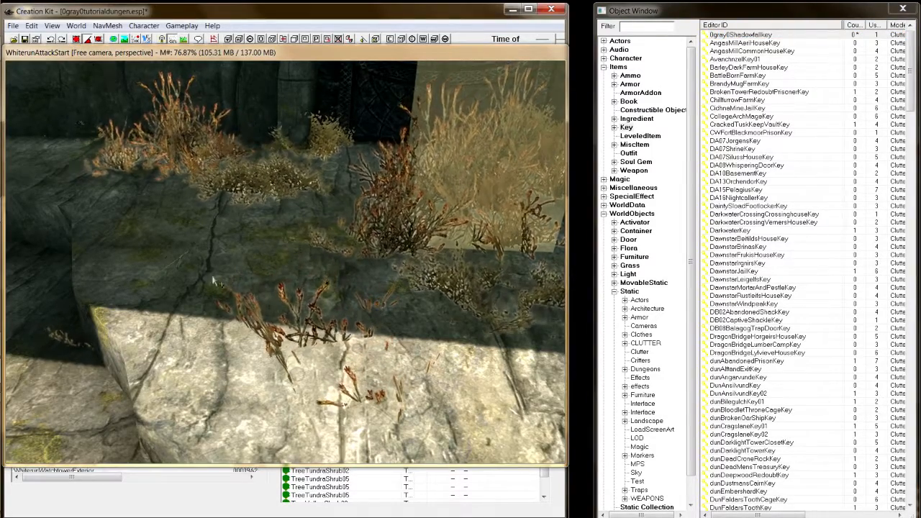
pyautogui.click(186, 267)
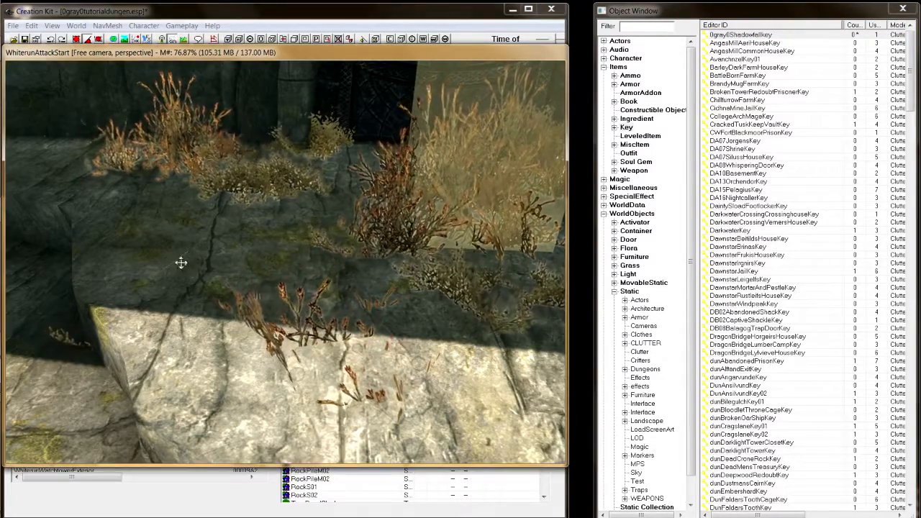
pyautogui.press('x')
pyautogui.press('c')
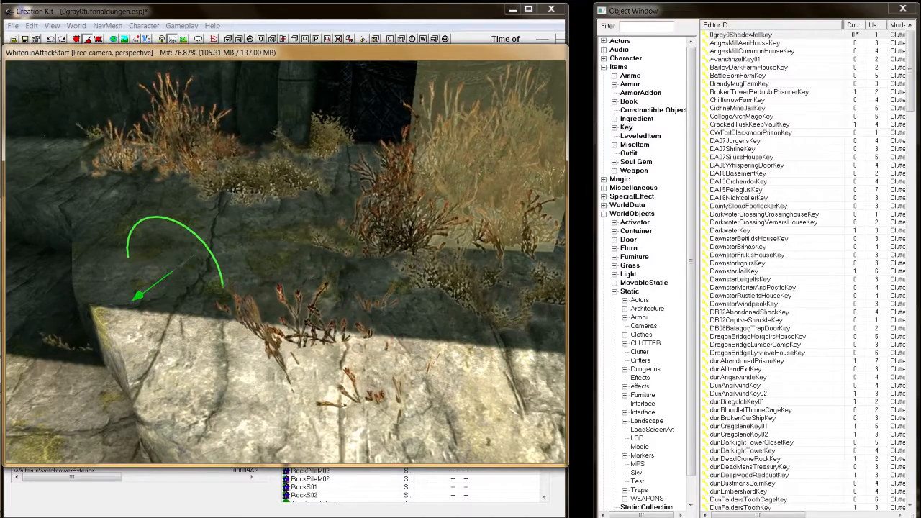
pyautogui.press('z')
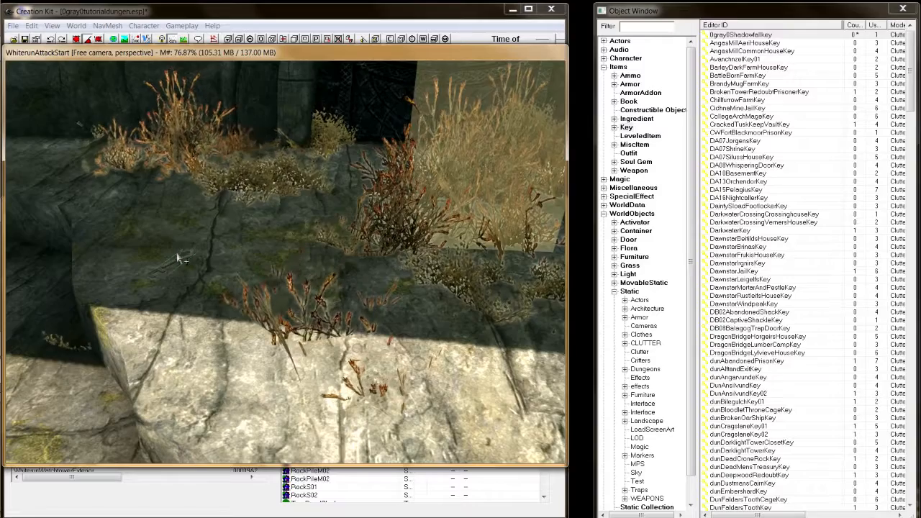
pyautogui.press('shift')
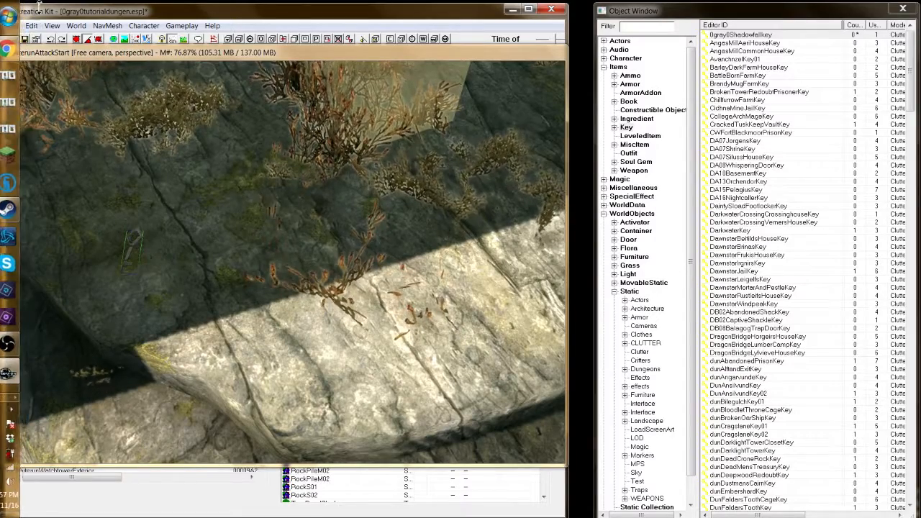
pyautogui.click(16, 26)
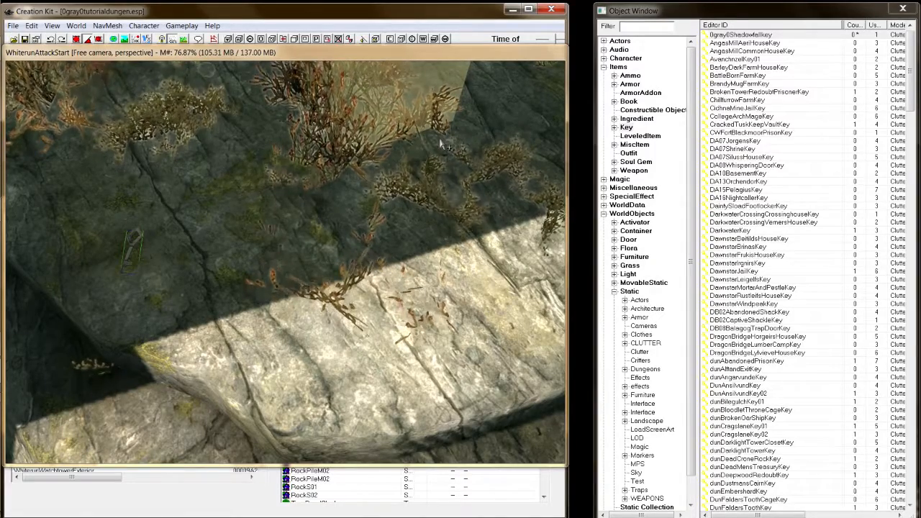
# Step: Filter the Static objects by "mapmarker"
pyautogui.keyDown('shift'); pyautogui.moveTo(440, 143); pyautogui.dragTo(341, 274, button='middle'); pyautogui.keyUp('shift')
pyautogui.scroll(-2, 339, 295)
pyautogui.scroll(2, 341, 274)
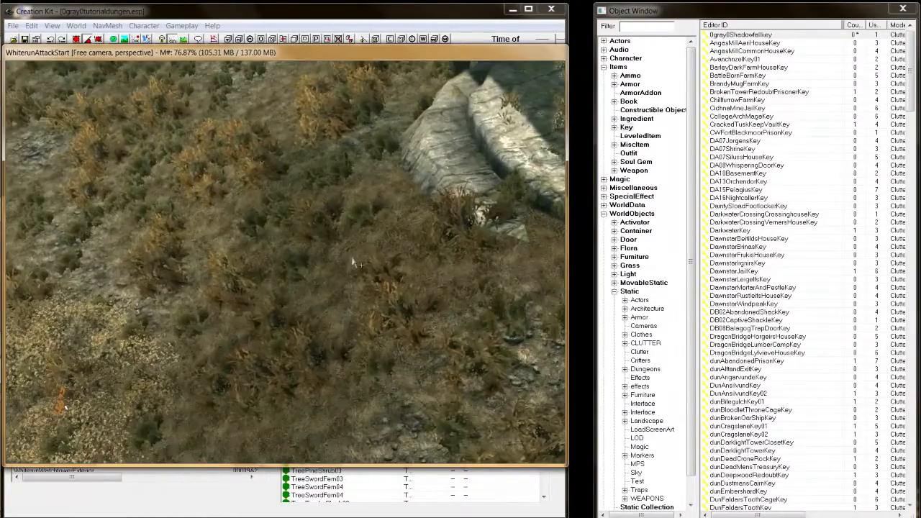
pyautogui.click(628, 30)
pyautogui.click(603, 66)
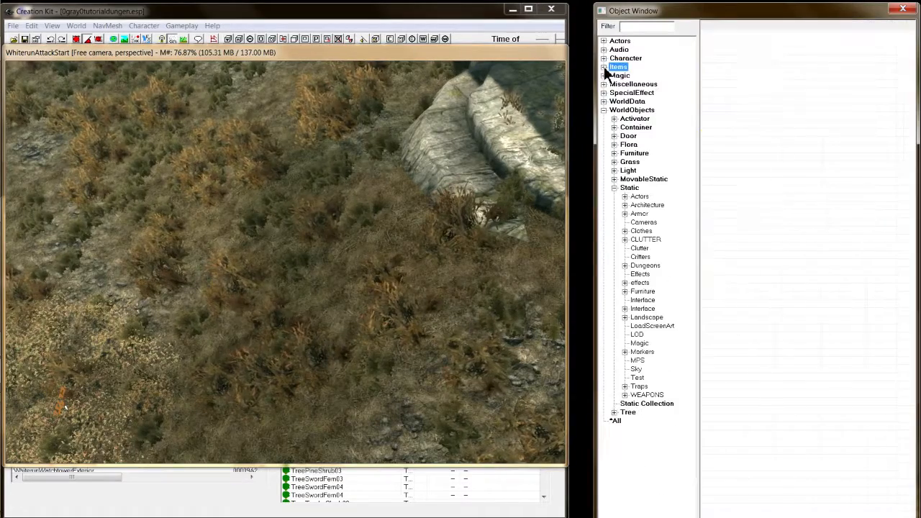
pyautogui.click(604, 109)
pyautogui.click(604, 109)
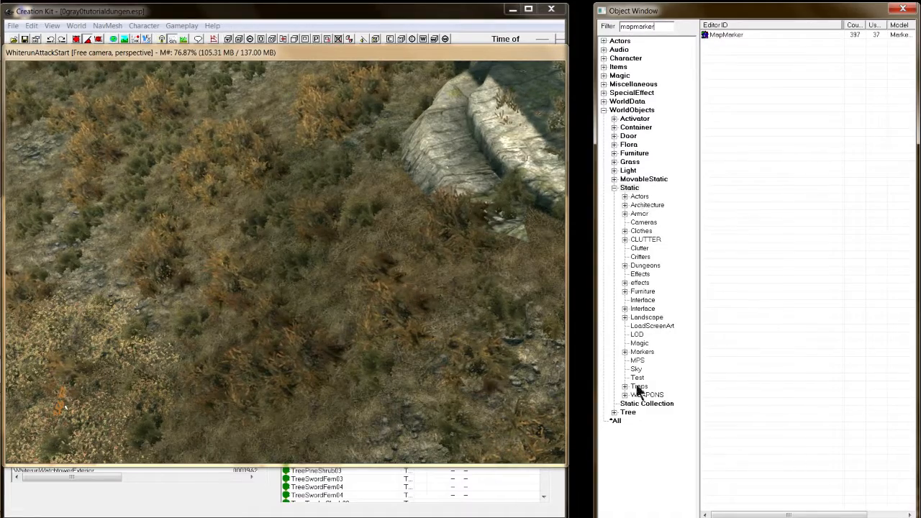
pyautogui.click(635, 188)
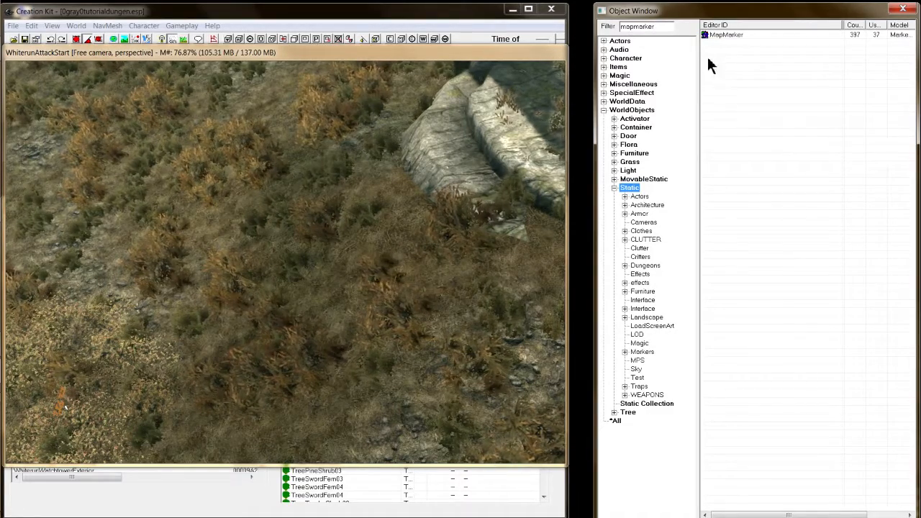
# Step: Place a MapMarker on the grassy ground in front of the exterior entrance
pyautogui.moveTo(722, 35)
pyautogui.mouseDown()
pyautogui.moveTo(384, 146)
pyautogui.moveTo(267, 198)
pyautogui.moveTo(196, 213)
pyautogui.mouseUp()
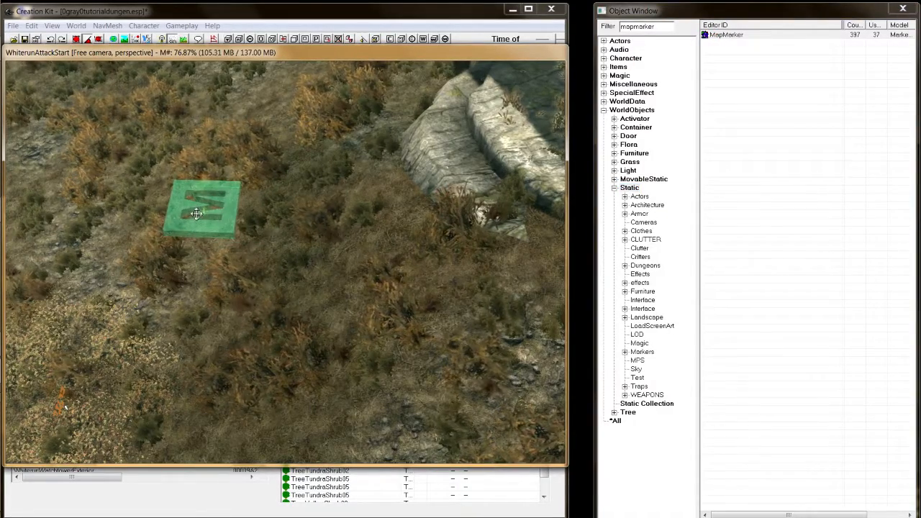
pyautogui.moveTo(399, 135)
pyautogui.mouseDown(button='middle')
pyautogui.moveTo(401, 146)
pyautogui.moveTo(426, 158)
pyautogui.mouseUp(button='middle')
pyautogui.press('m')
pyautogui.press('m')
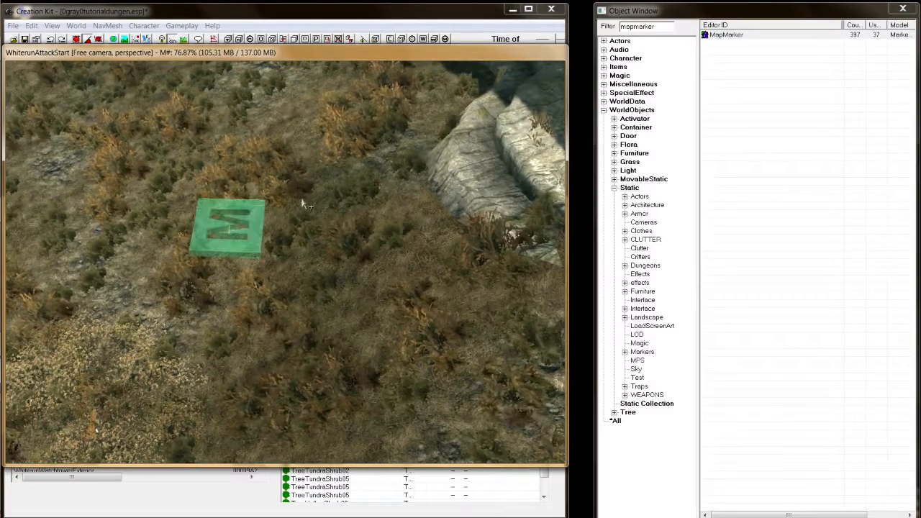
# Step: Enable Marker Data on the placed MapMarker with Visible and Can Travel To, and name it Shadowfall Ruins
pyautogui.scroll(-3, 299, 202)
pyautogui.scroll(4, 295, 207)
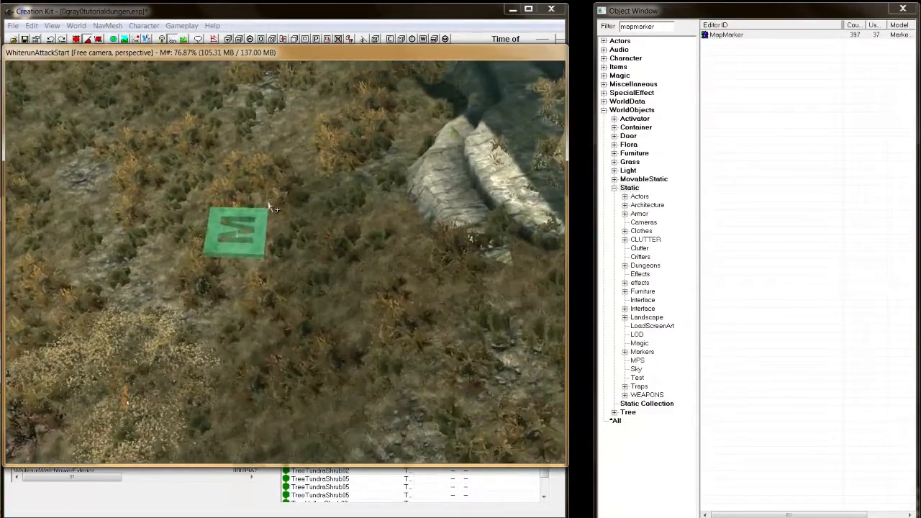
pyautogui.scroll(2, 225, 228)
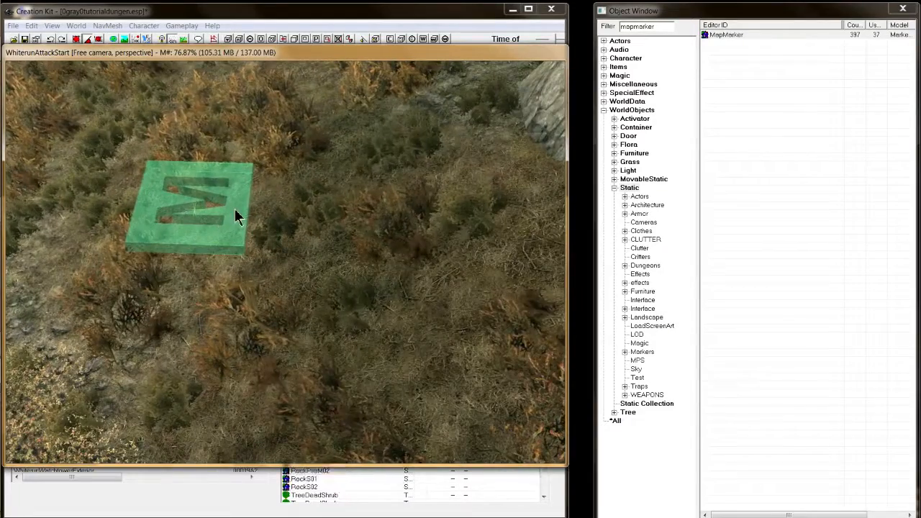
pyautogui.doubleClick(236, 214)
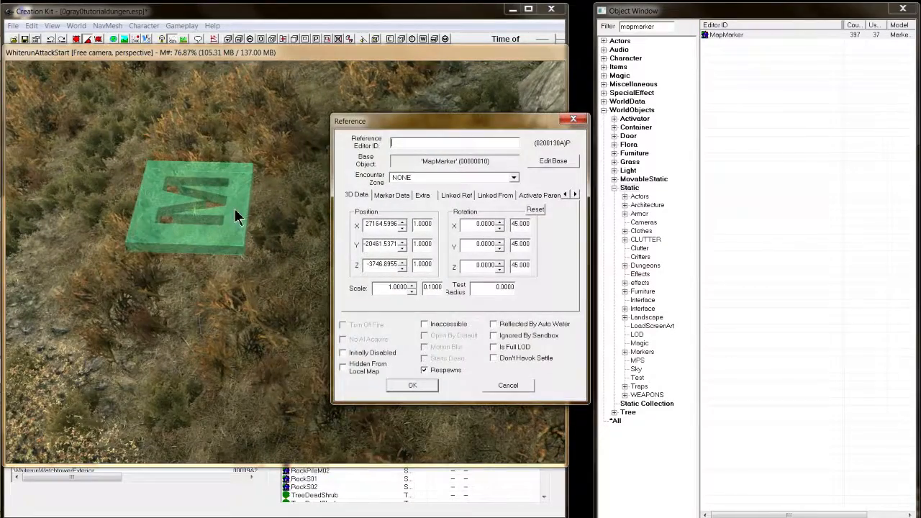
pyautogui.click(394, 196)
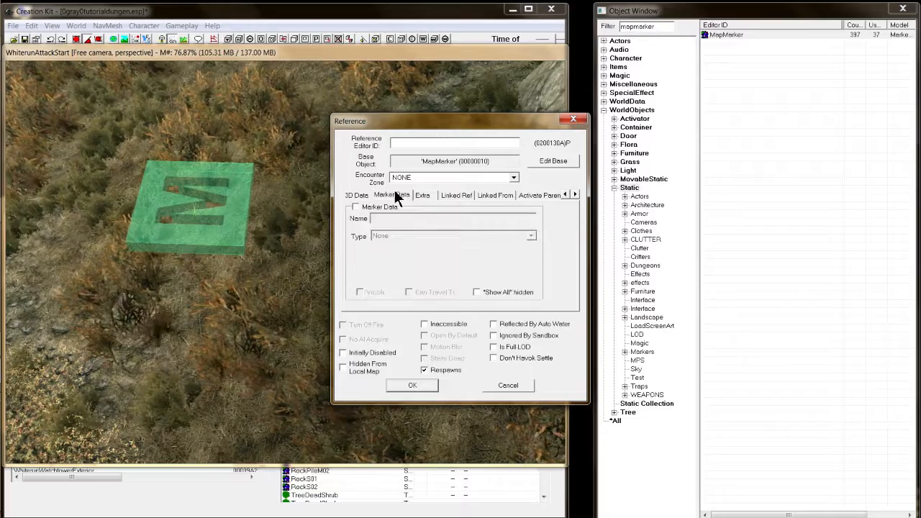
pyautogui.click(373, 207)
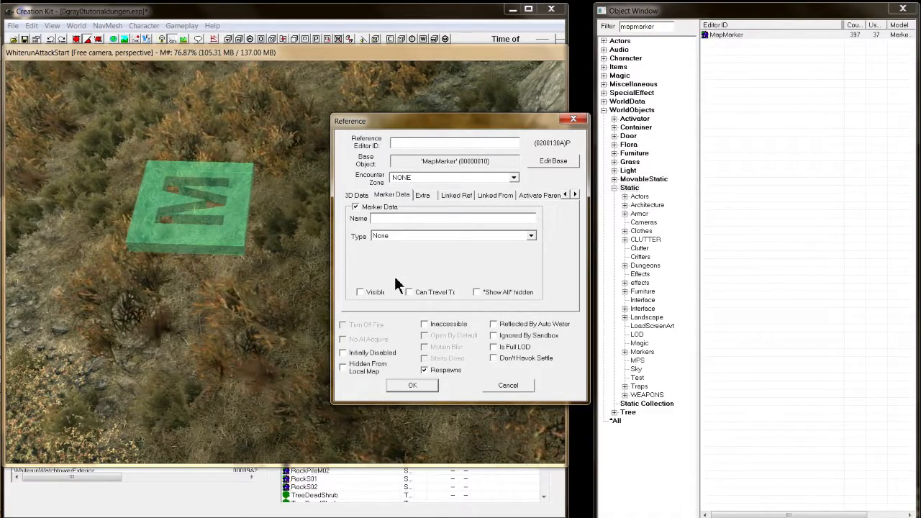
pyautogui.click(372, 294)
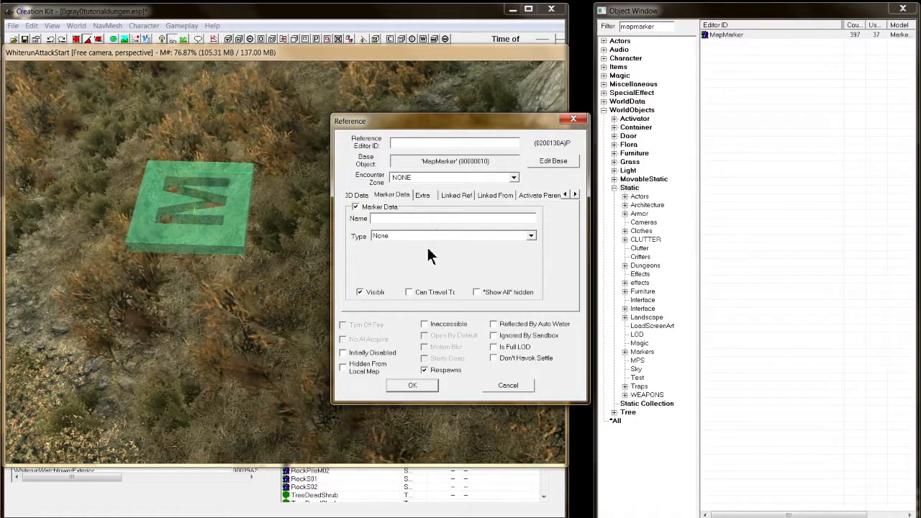
pyautogui.click(410, 292)
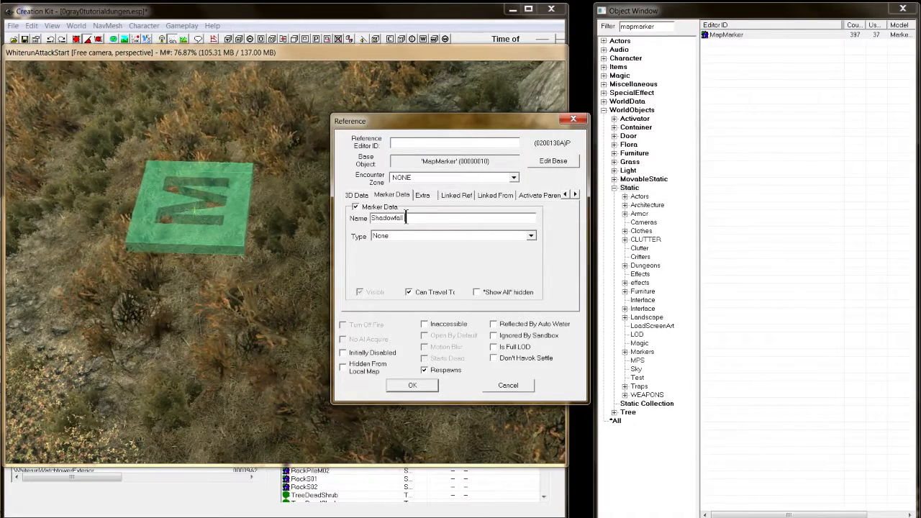
pyautogui.write('Ruins')
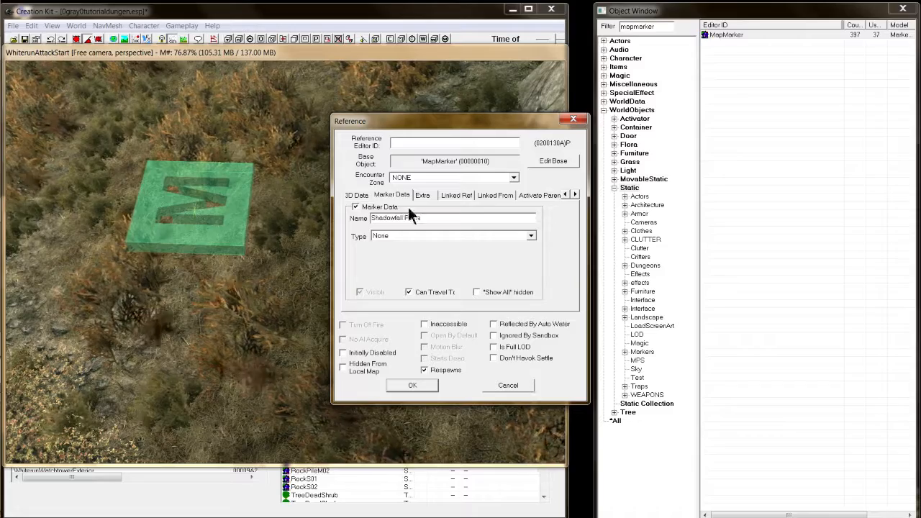
# Step: Set the map marker's type to Nordic Dwelling and accept the reference settings
pyautogui.click(415, 236)
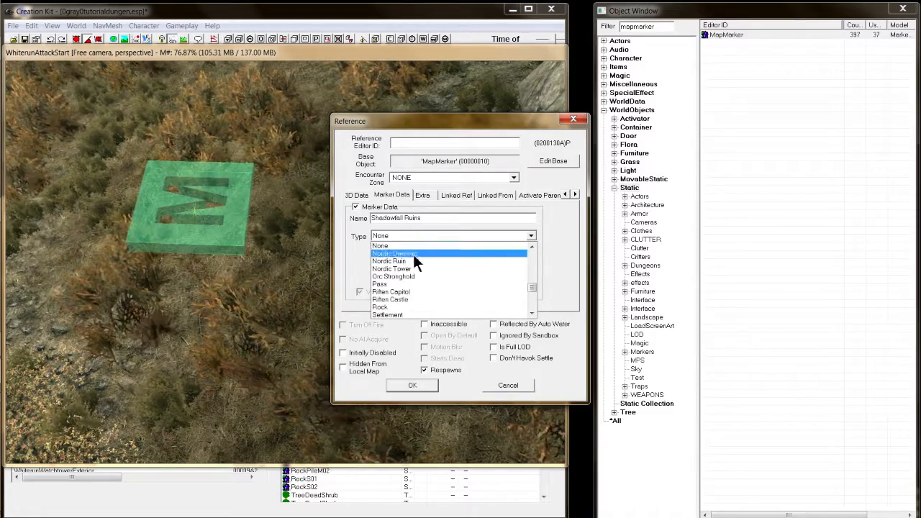
pyautogui.scroll(-4, 402, 273)
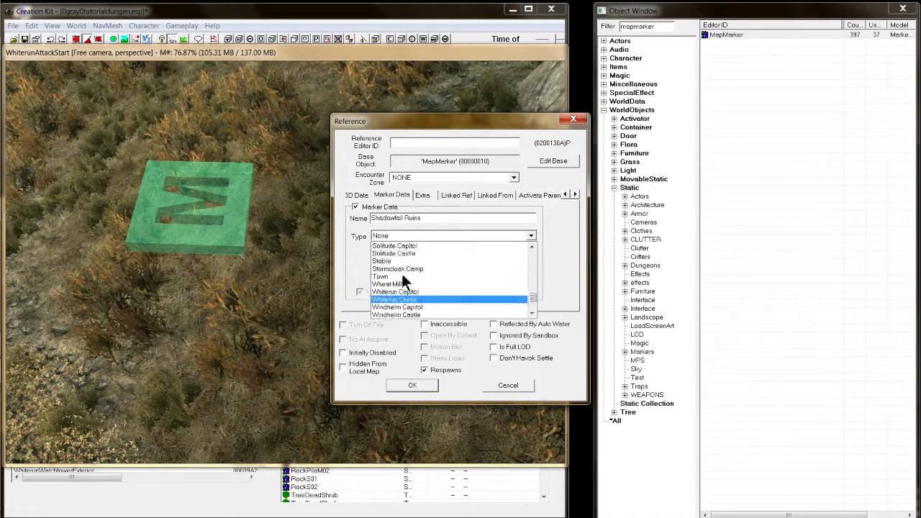
pyautogui.scroll(3, 403, 280)
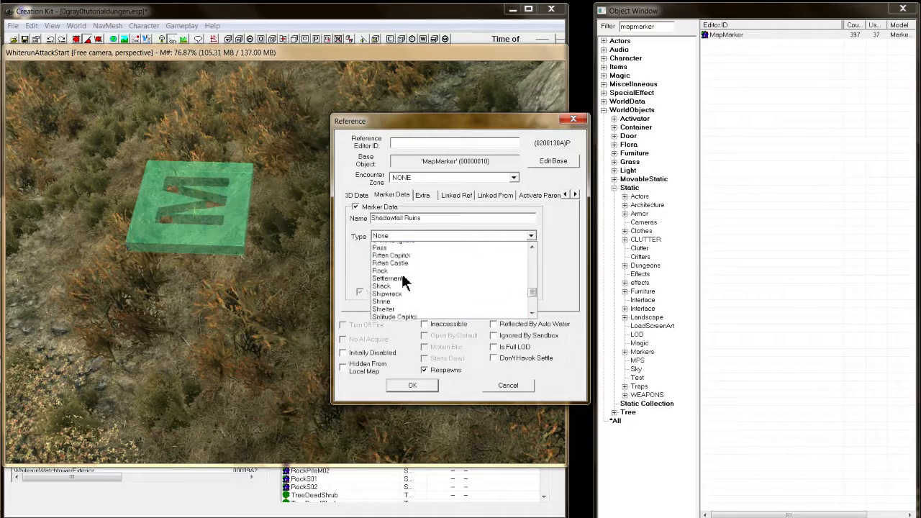
pyautogui.scroll(-3, 403, 281)
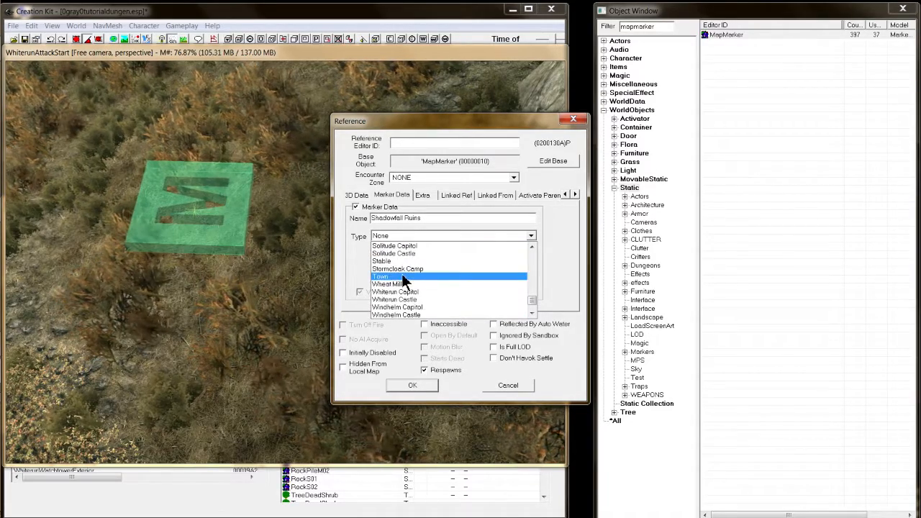
pyautogui.scroll(4, 402, 279)
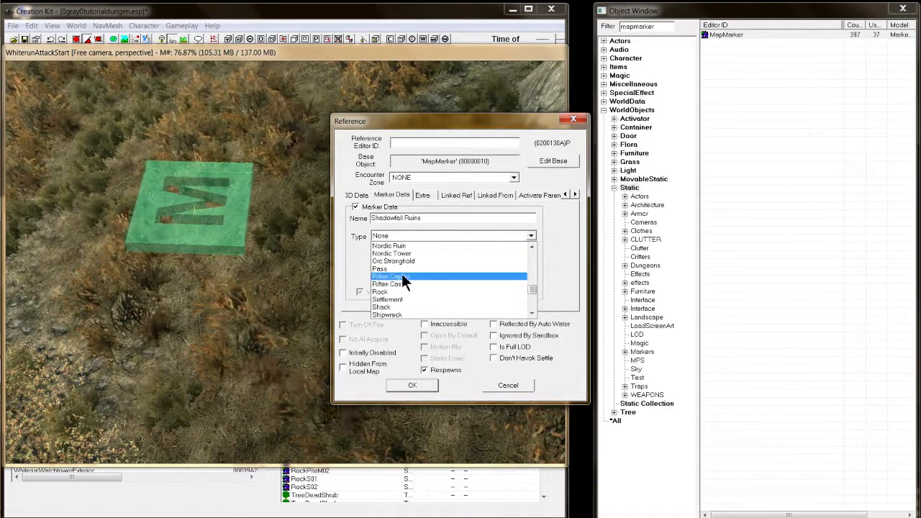
pyautogui.scroll(2, 403, 281)
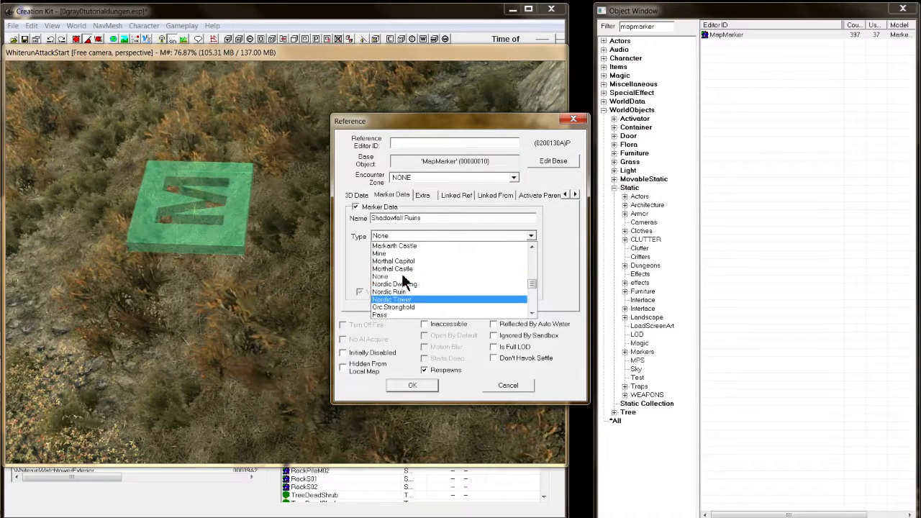
pyautogui.click(402, 284)
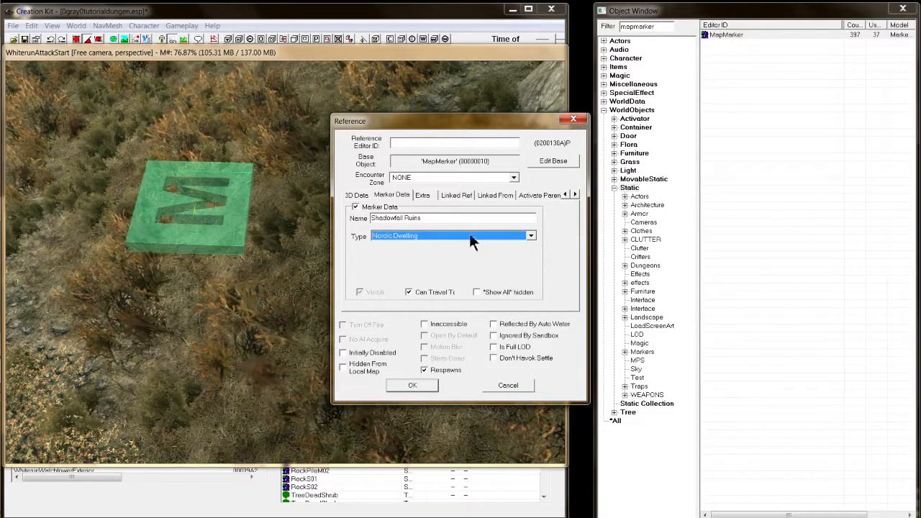
pyautogui.click(416, 385)
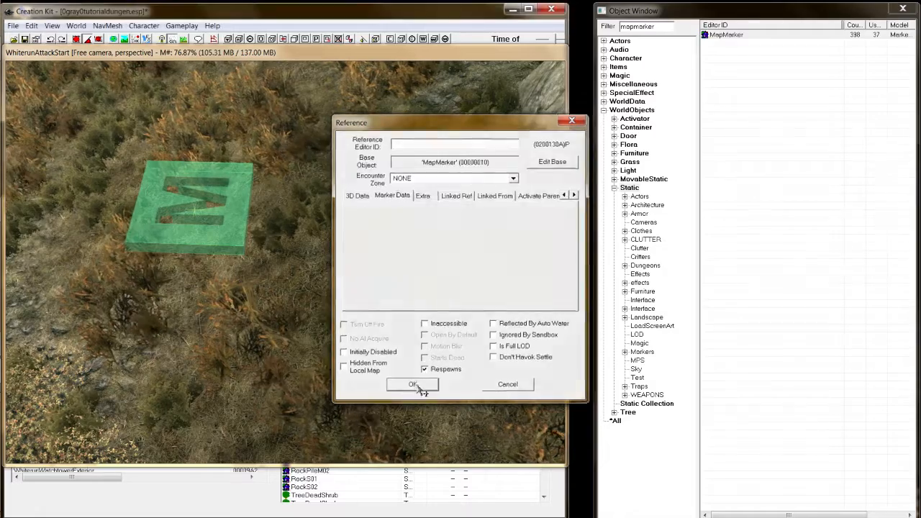
# Step: Examine the exterior entrance from several angles and the map marker's placement in front of it
pyautogui.click(492, 136)
pyautogui.scroll(-4, 534, 95)
pyautogui.scroll(6, 475, 189)
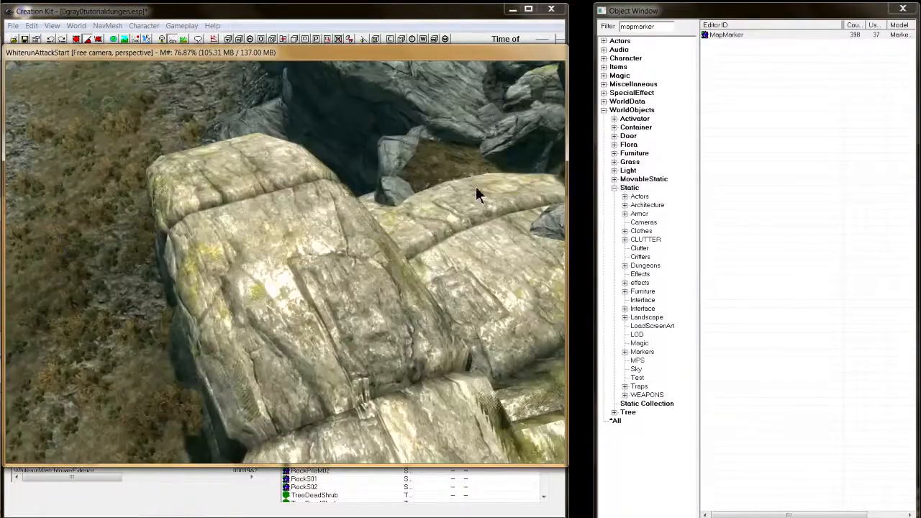
pyautogui.scroll(-4, 475, 189)
pyautogui.press('shift')
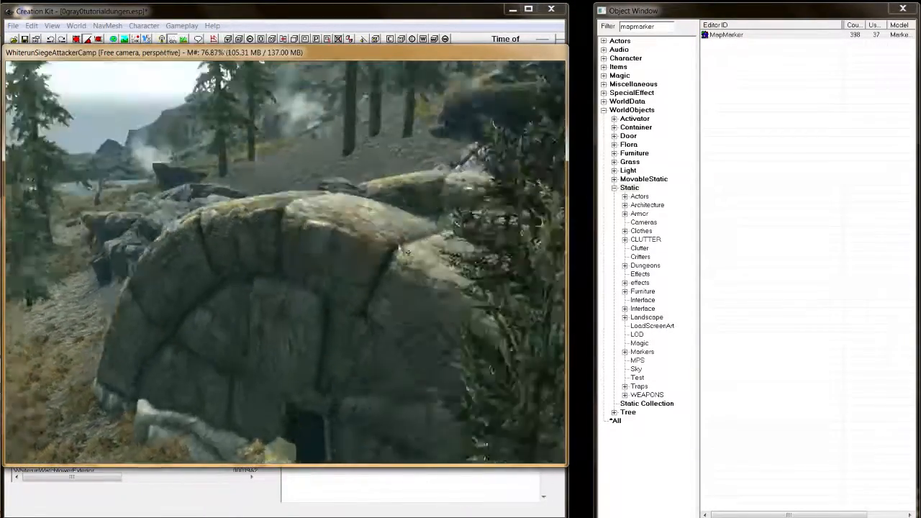
pyautogui.press('shift')
pyautogui.scroll(-1, 417, 253)
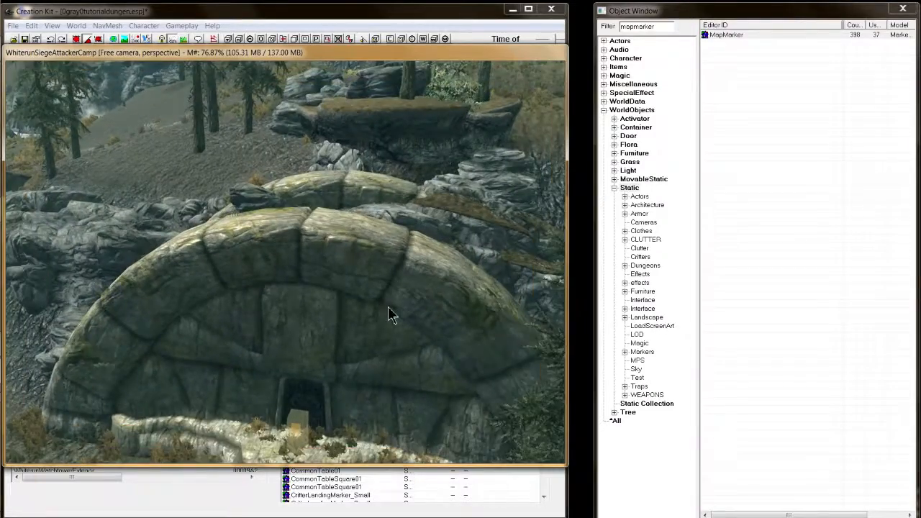
pyautogui.moveTo(389, 307); pyautogui.dragTo(427, 223, button='middle')
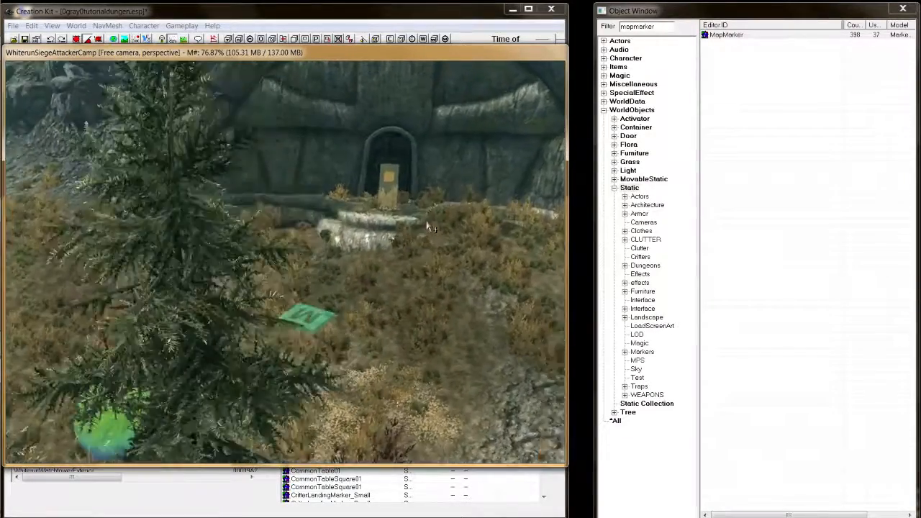
pyautogui.press('shift')
# Step: Review the available marker types in the Shadowfall Ruins map marker's settings and close them without changes
pyautogui.click(265, 344)
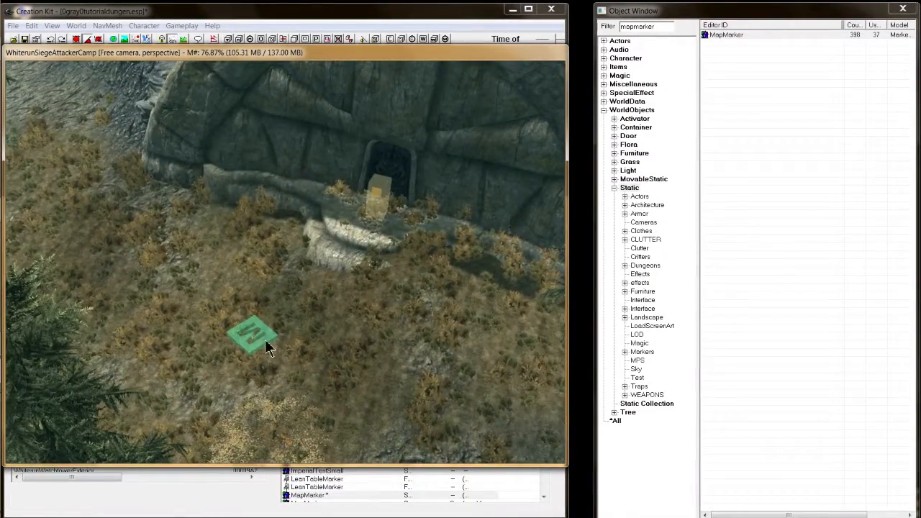
pyautogui.doubleClick(265, 343)
pyautogui.click(425, 239)
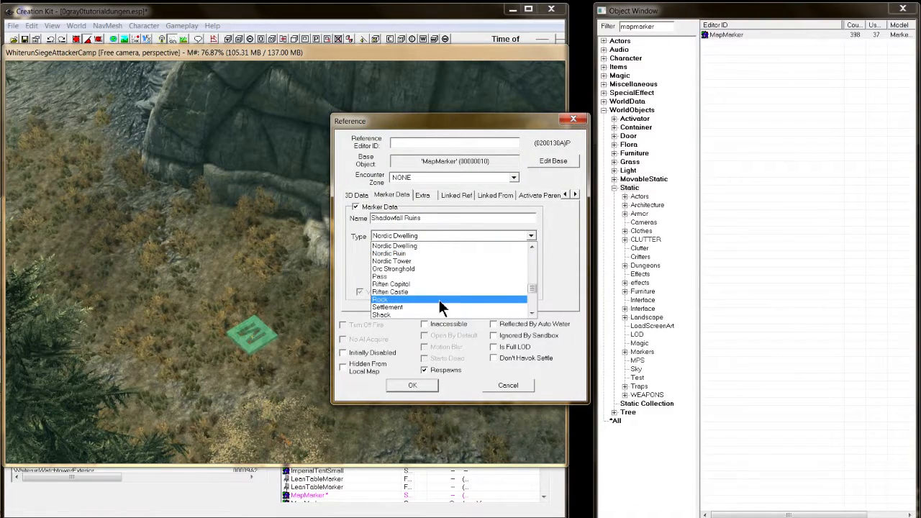
pyautogui.scroll(-3, 439, 299)
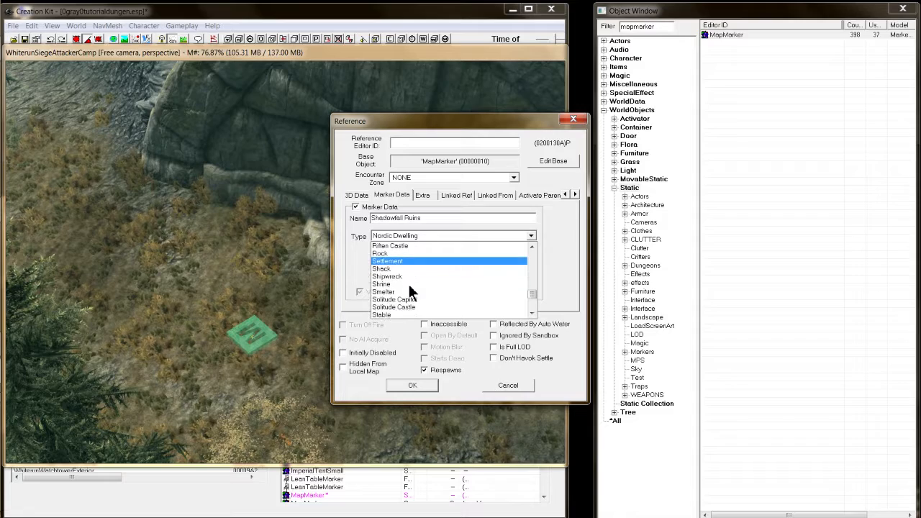
pyautogui.scroll(-2, 403, 291)
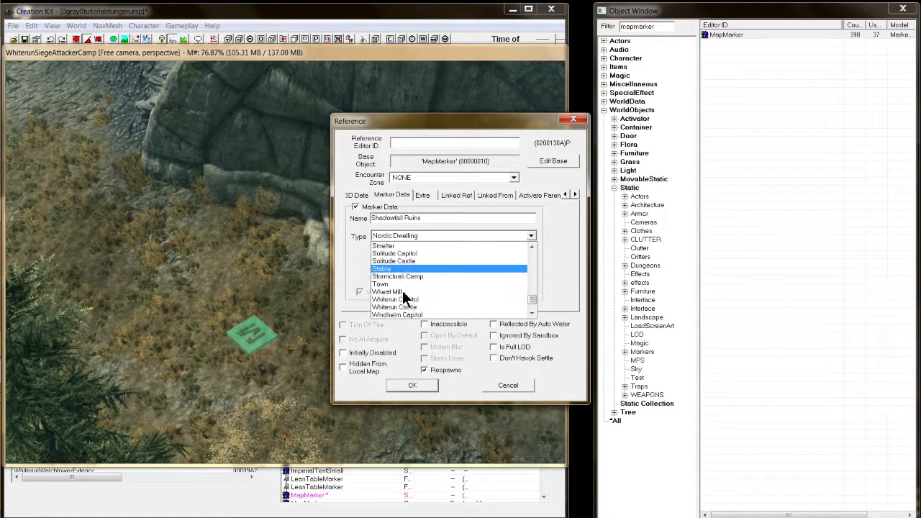
pyautogui.scroll(-2, 403, 291)
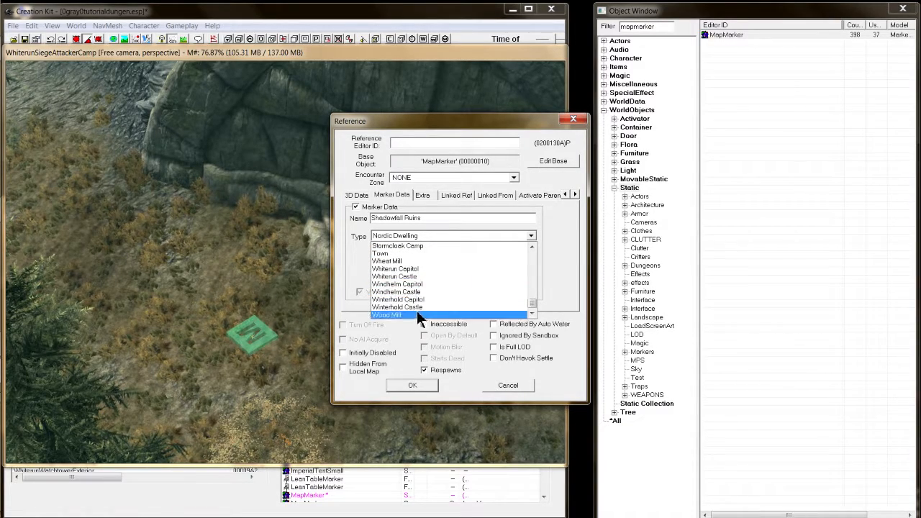
pyautogui.scroll(10, 421, 292)
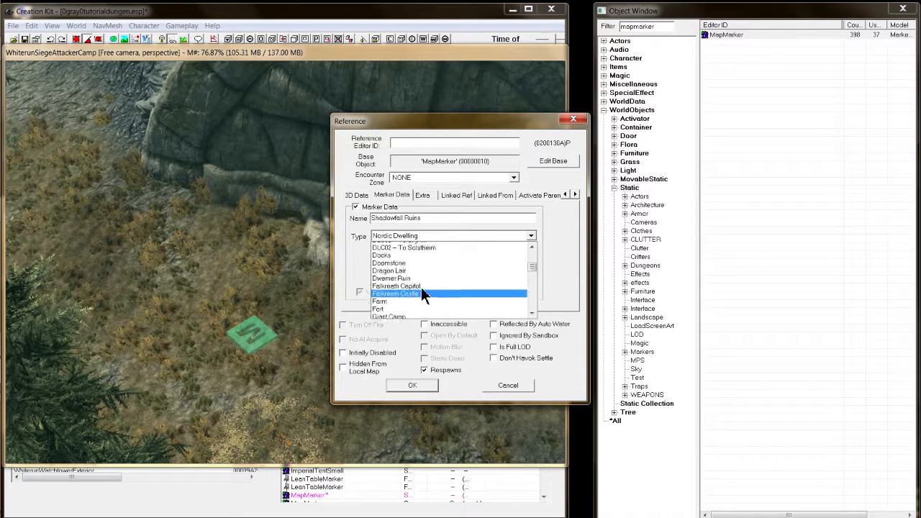
pyautogui.scroll(1, 421, 287)
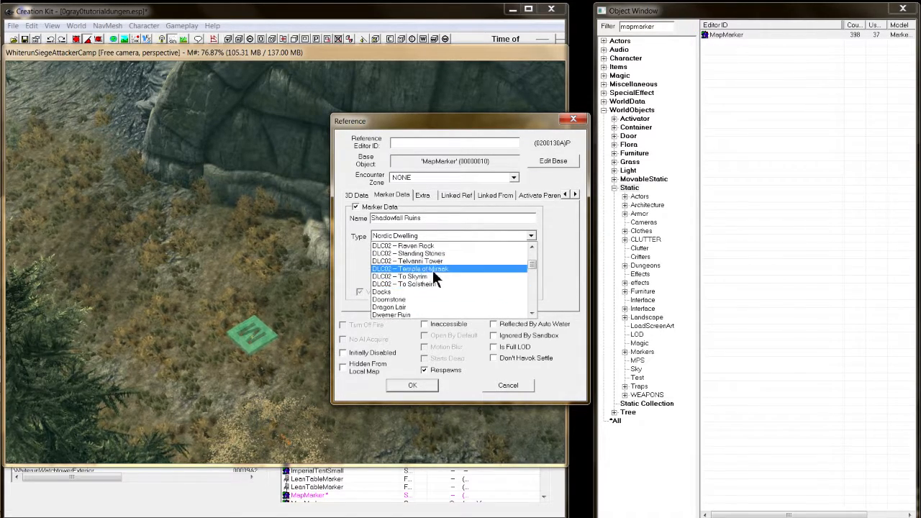
pyautogui.scroll(3, 424, 273)
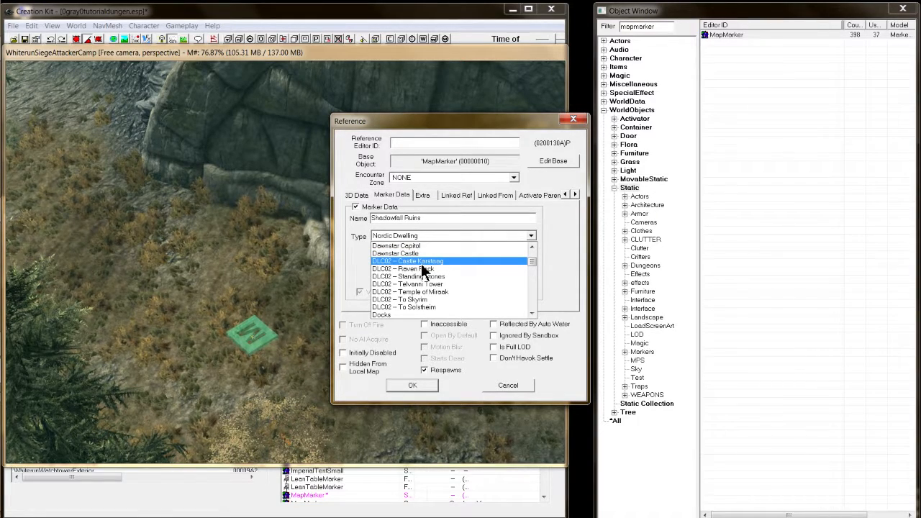
pyautogui.scroll(2, 424, 271)
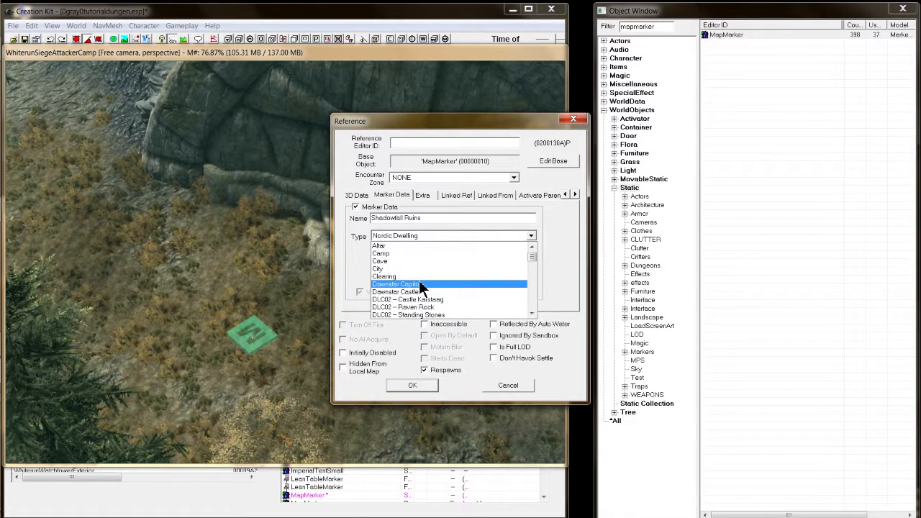
pyautogui.scroll(-4, 424, 260)
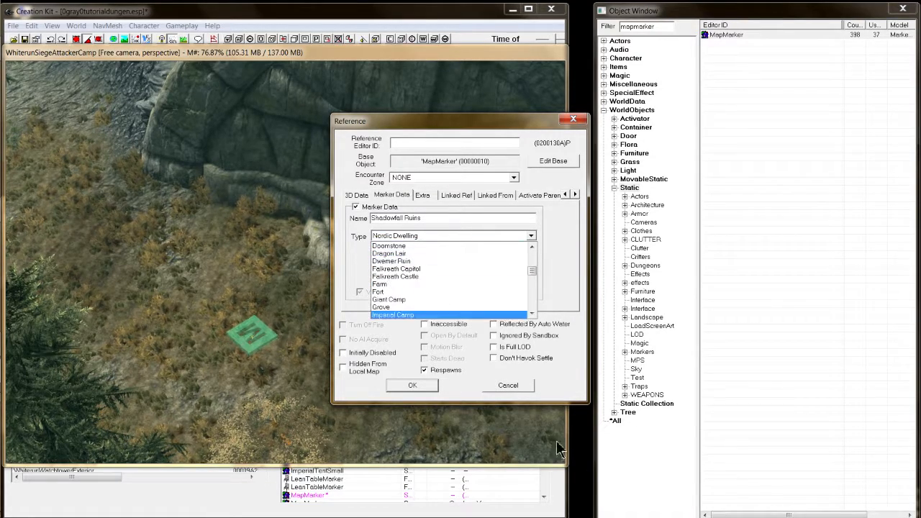
pyautogui.click(526, 388)
pyautogui.click(527, 387)
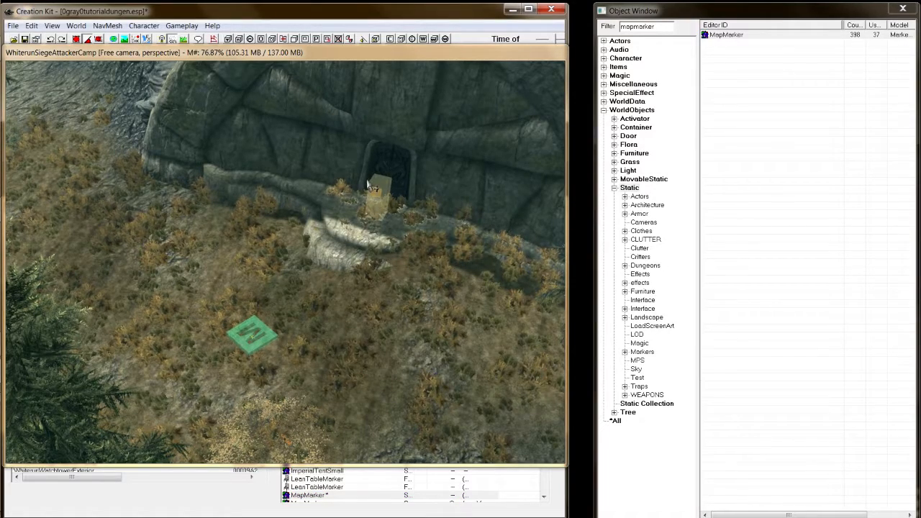
# Step: Save the dungeon plugin
pyautogui.click(14, 26)
pyautogui.click(28, 48)
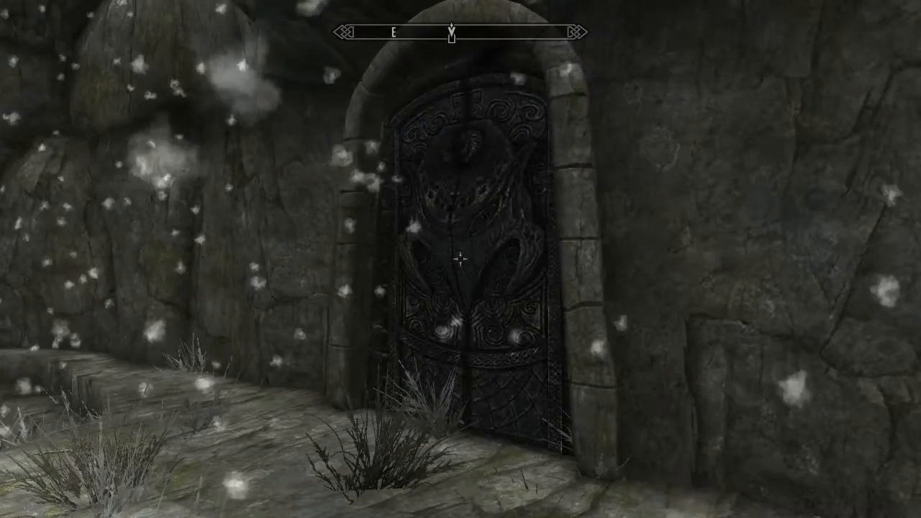
# Step: In Skyrim, hide all map markers with the console command tmm 0 and approach the exterior entrance to test the Shadowfall Ruins marker
pyautogui.press('w')
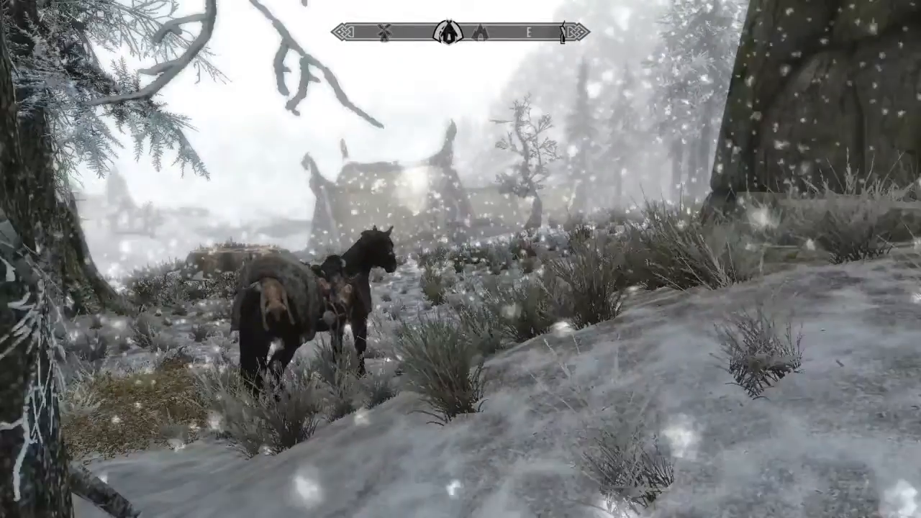
pyautogui.press('`')
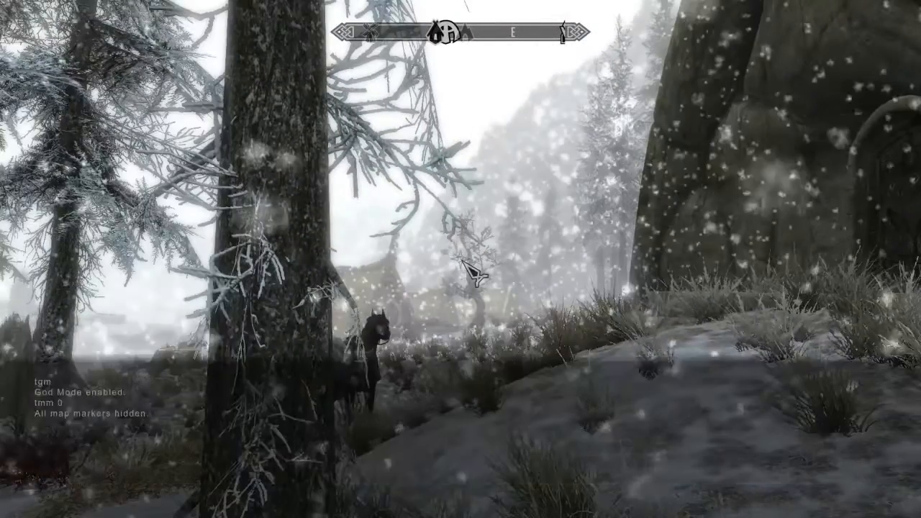
pyautogui.write('tmm 0')
pyautogui.press('Return')
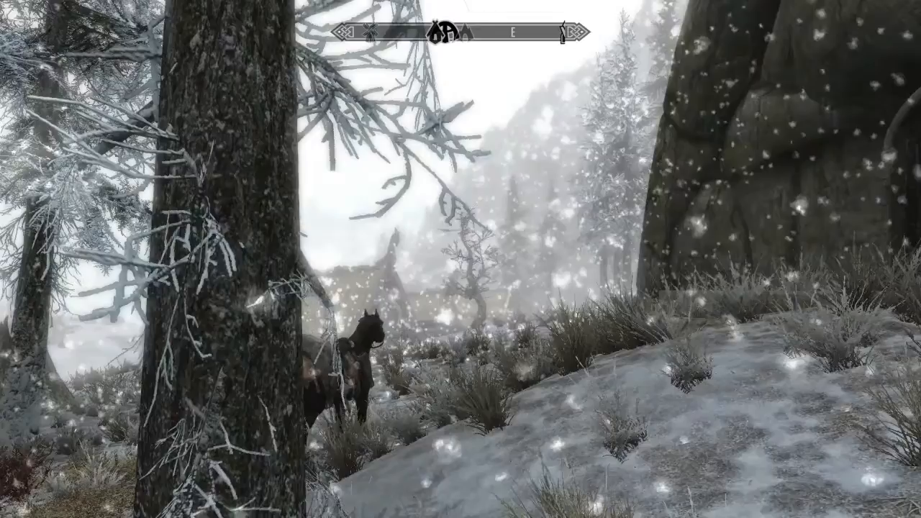
pyautogui.press('w')
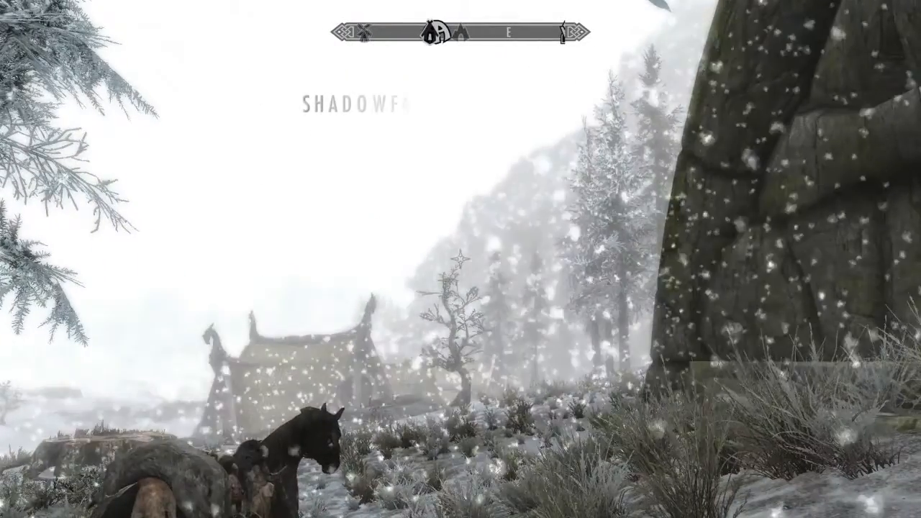
pyautogui.press('w')
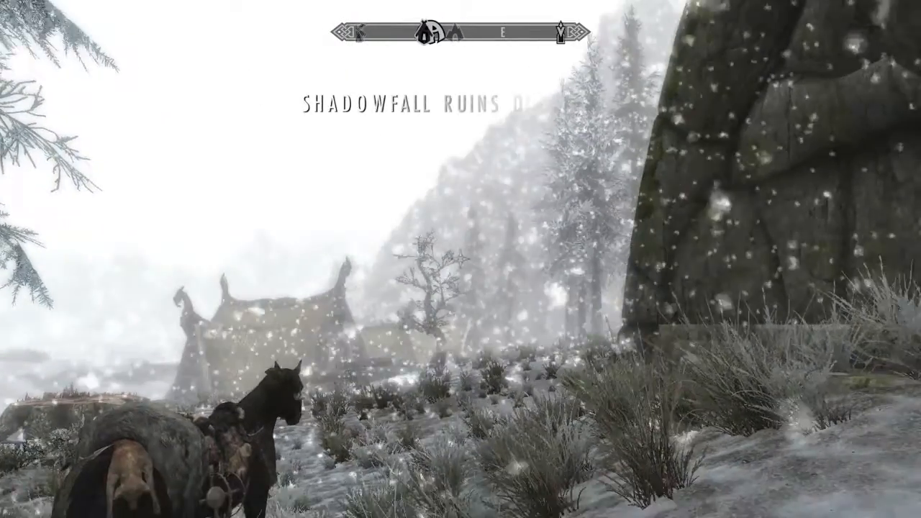
pyautogui.press('w')
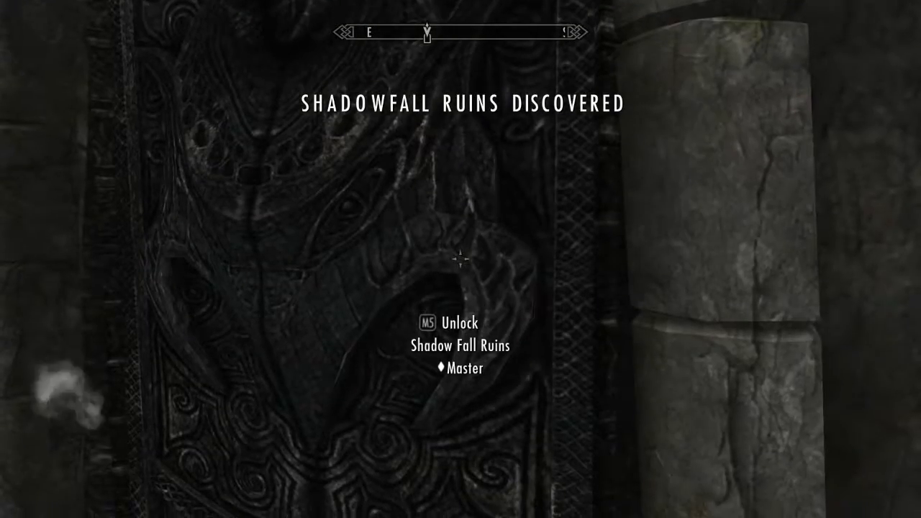
# Step: Check the lock on the Shadow Fall Ruins door without the key and exit lockpicking
pyautogui.press('e')
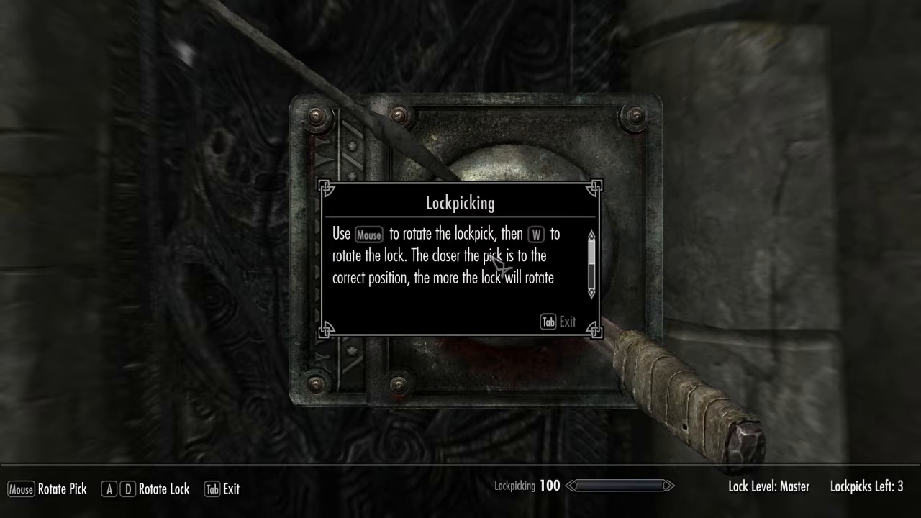
pyautogui.press('Tab')
pyautogui.press('Tab')
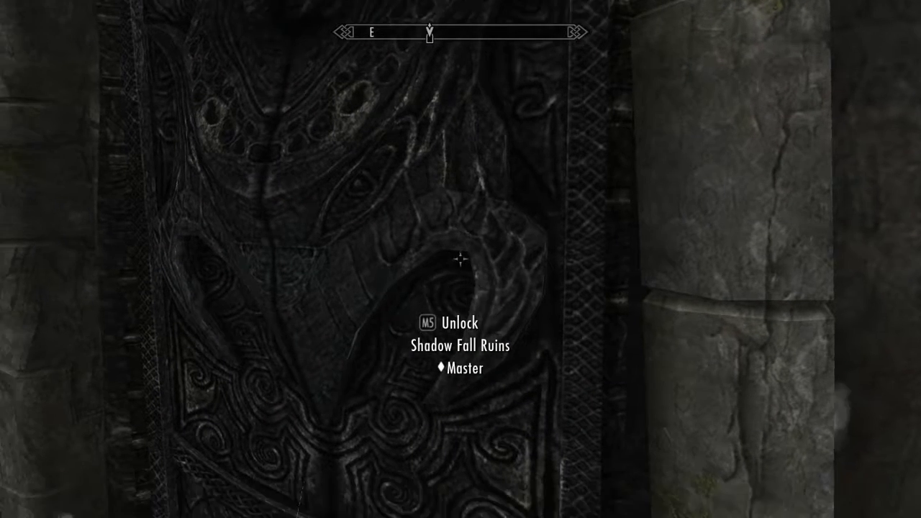
pyautogui.press('e')
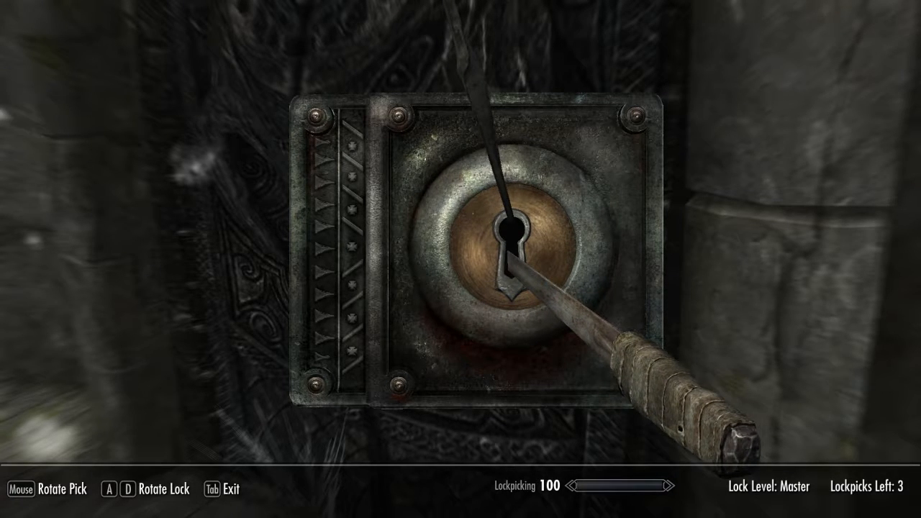
pyautogui.press('Tab')
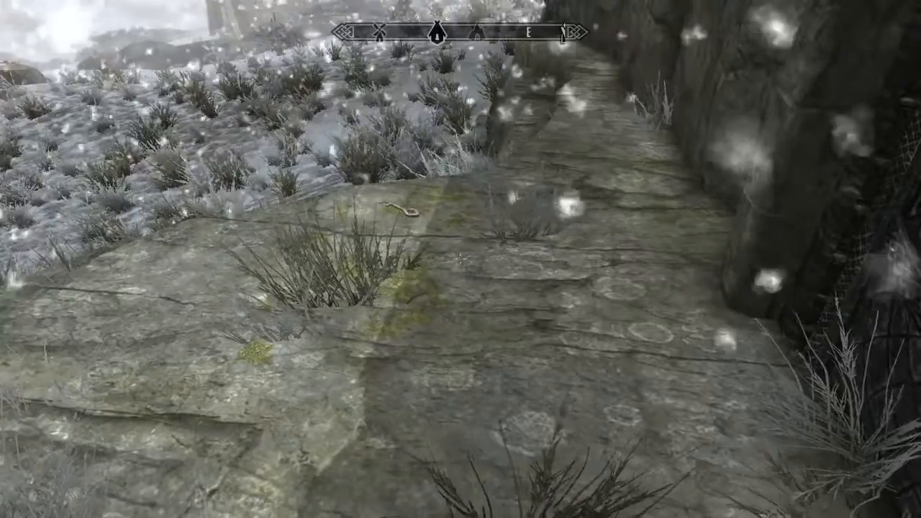
# Step: Take the Shadowfall Key from the stone ledge and use it to enter the Shadow Fall Ruins
pyautogui.press('a')
pyautogui.press('w')
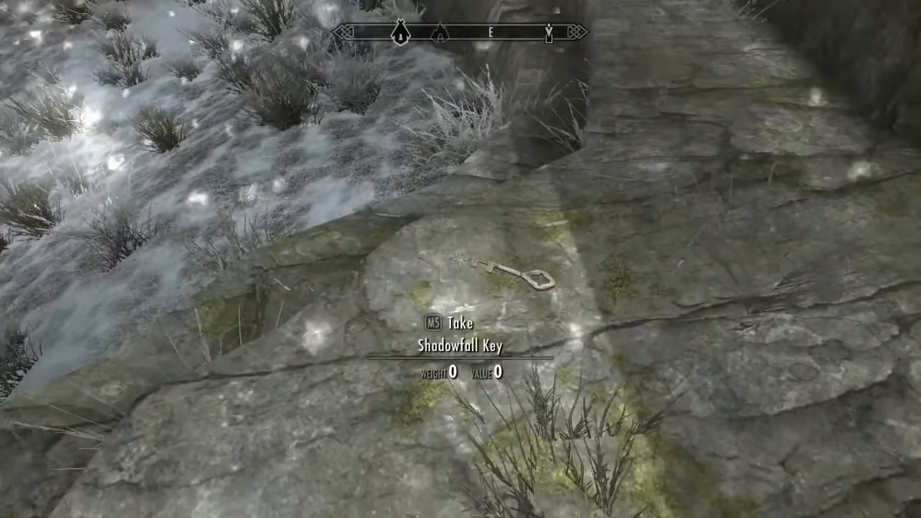
pyautogui.press('d')
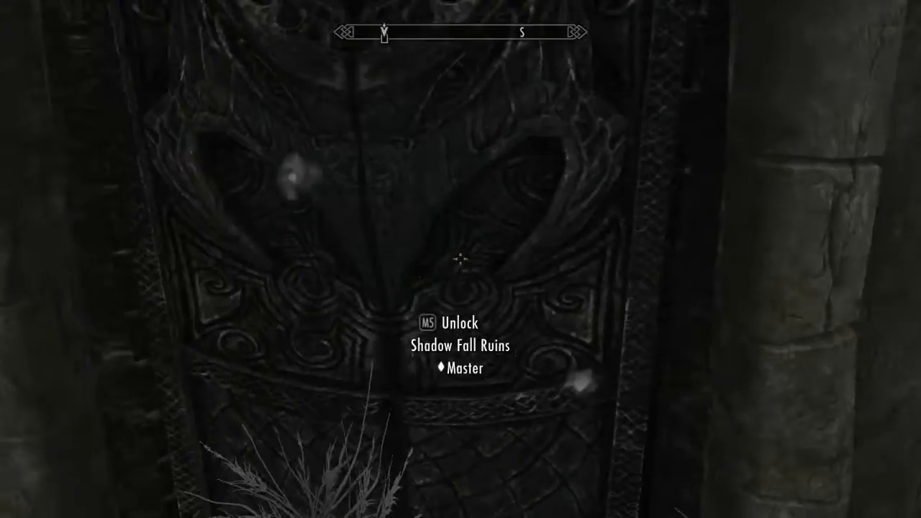
pyautogui.press('e')
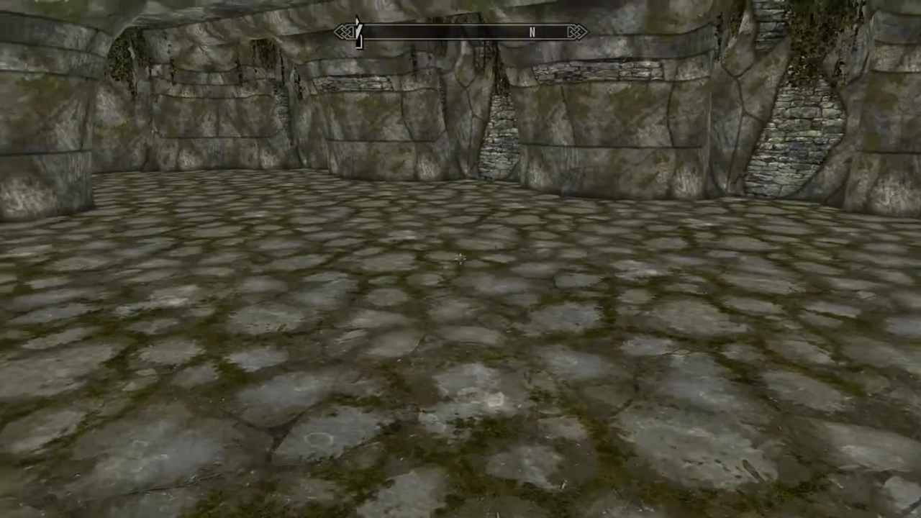
pyautogui.press('f')
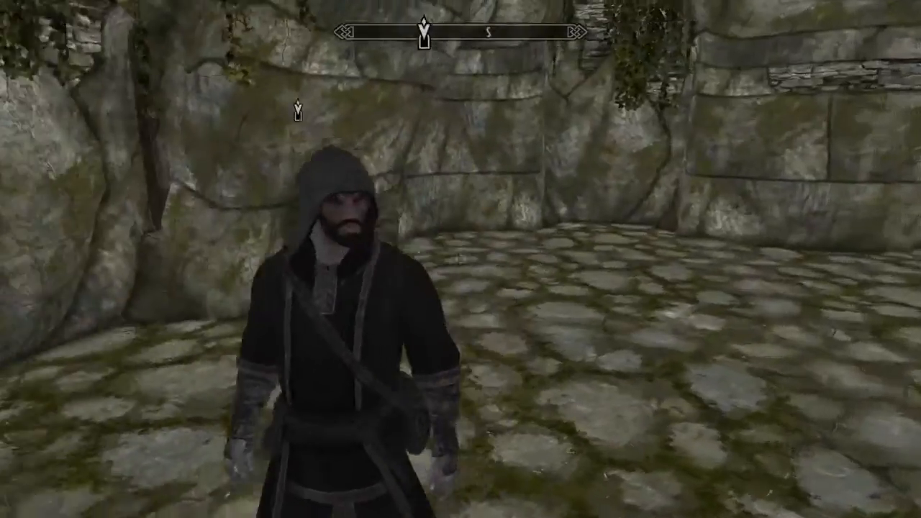